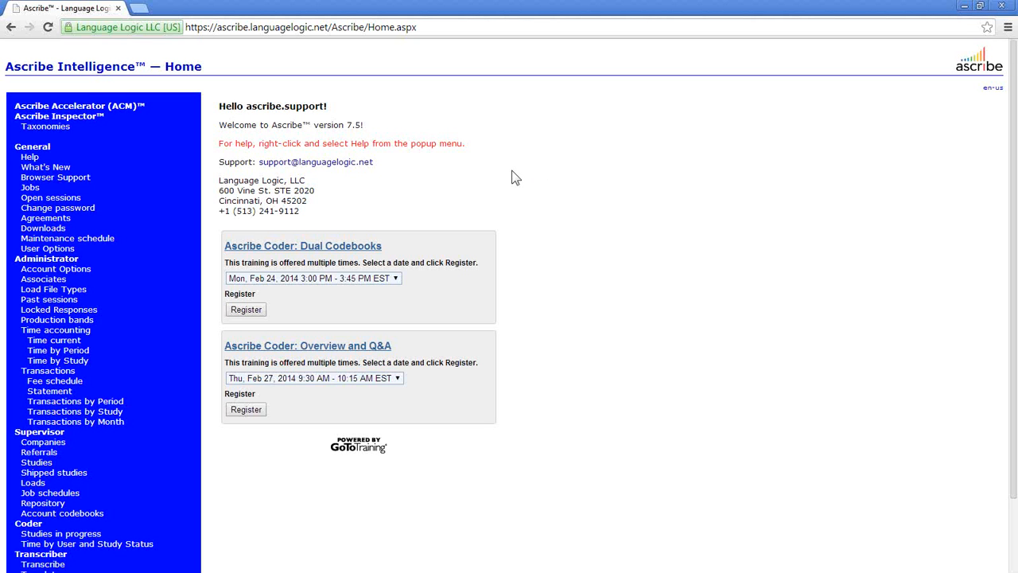
- Go to the Supervisor Studies page listing the three webinar studies
right_click(512, 176)
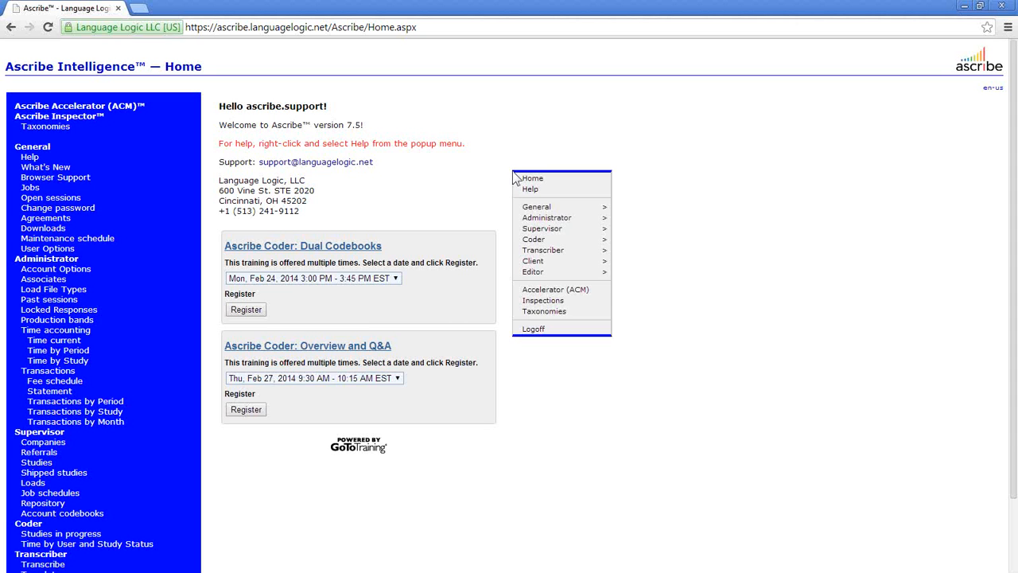
mouse_move(545, 231)
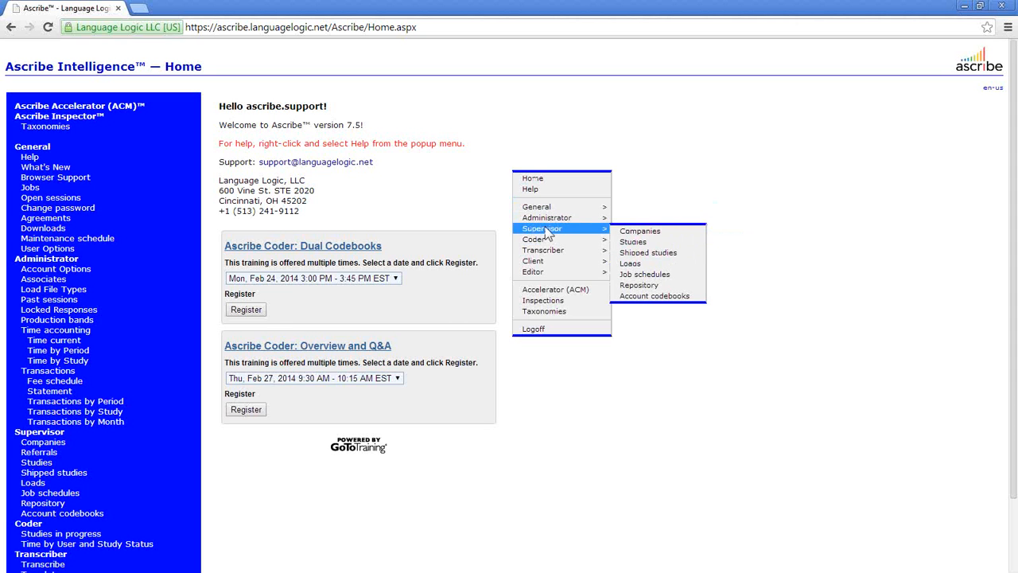
click(628, 242)
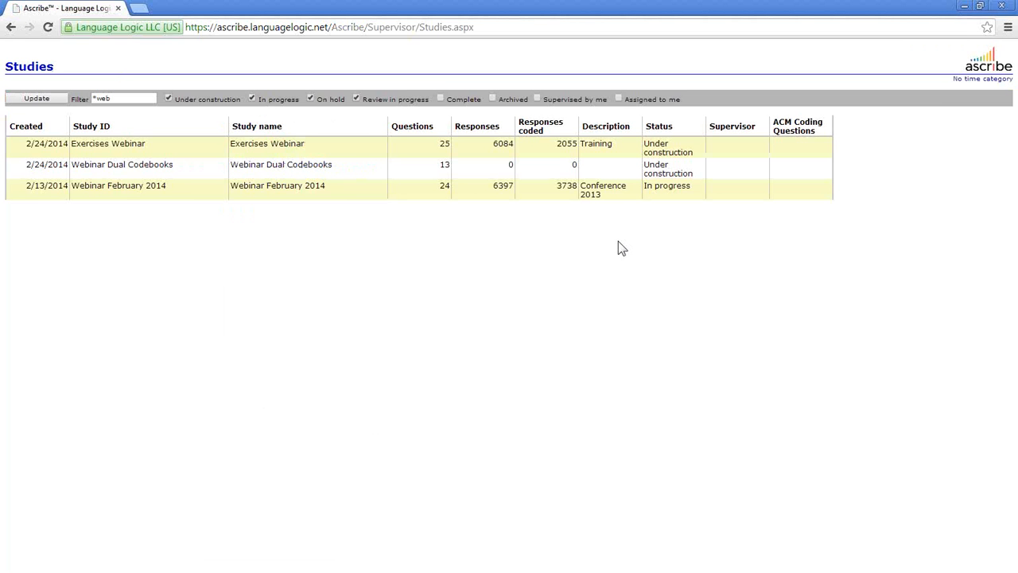
- Open the Questions list of the Exercises Webinar study
right_click(348, 143)
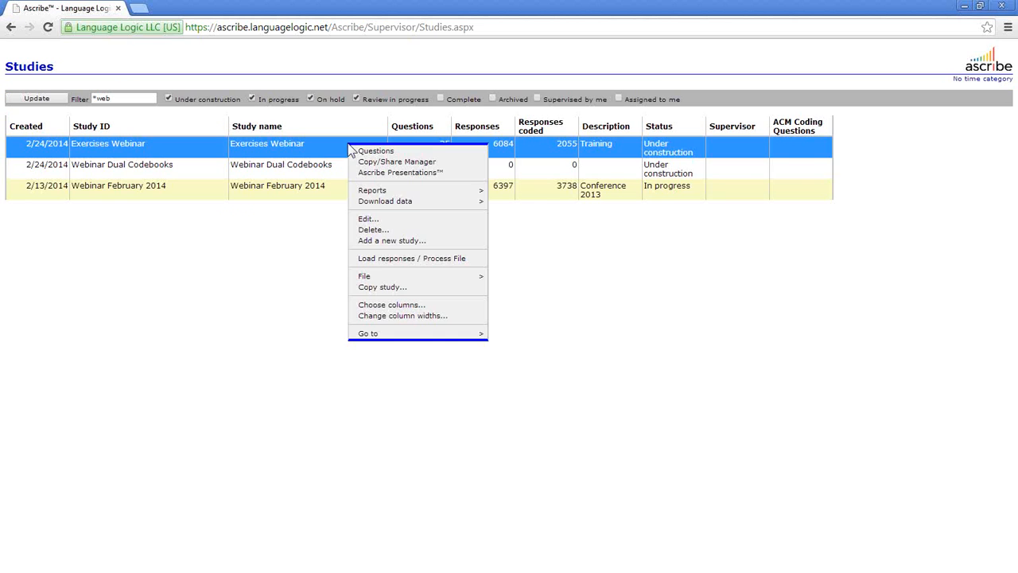
right_click(332, 165)
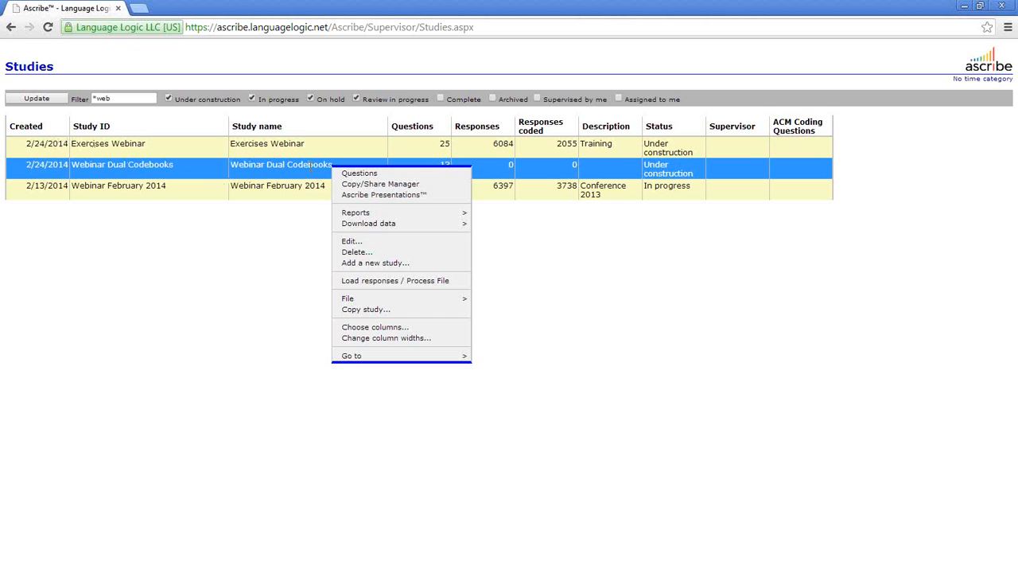
right_click(301, 146)
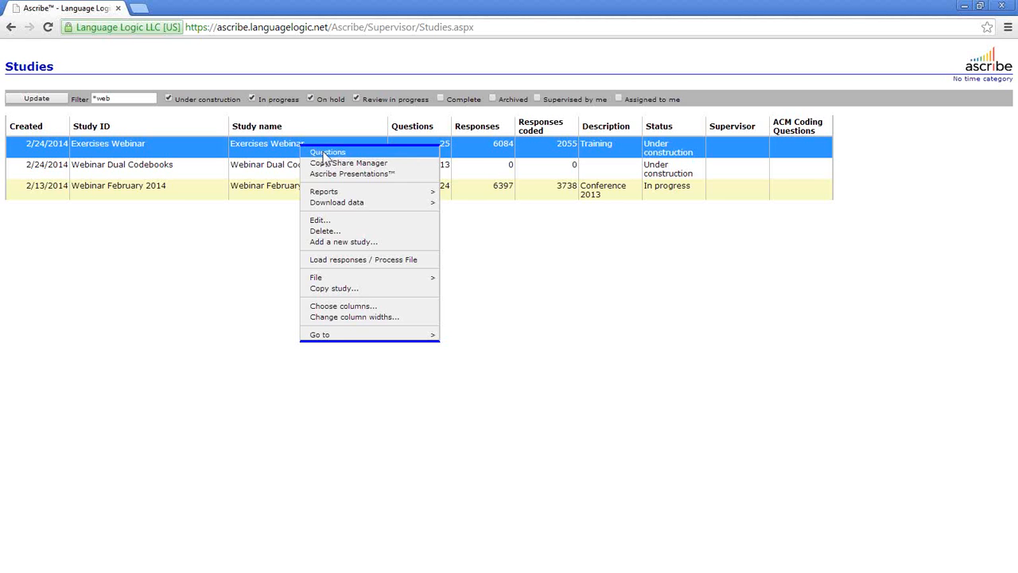
click(325, 153)
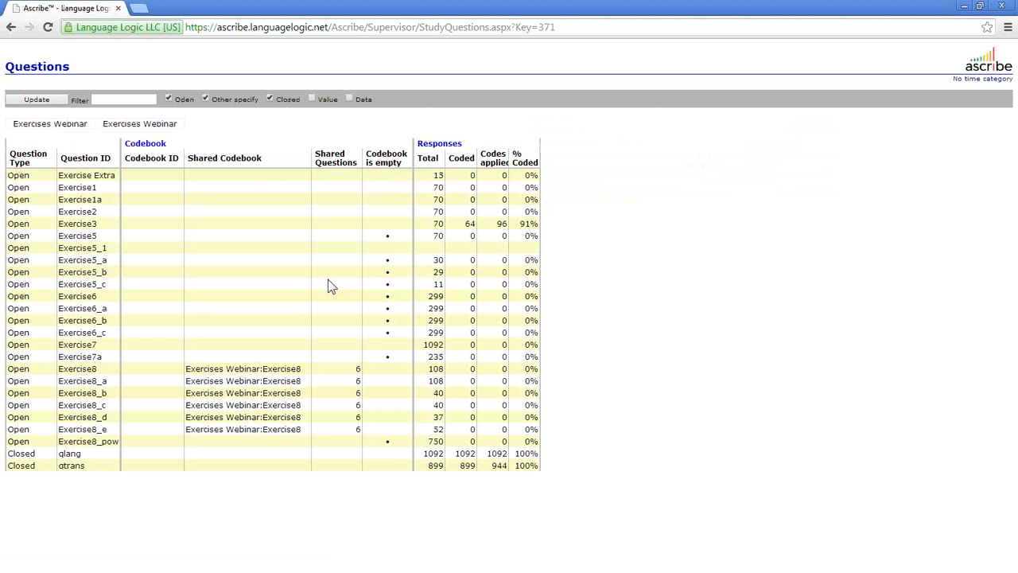
right_click(230, 231)
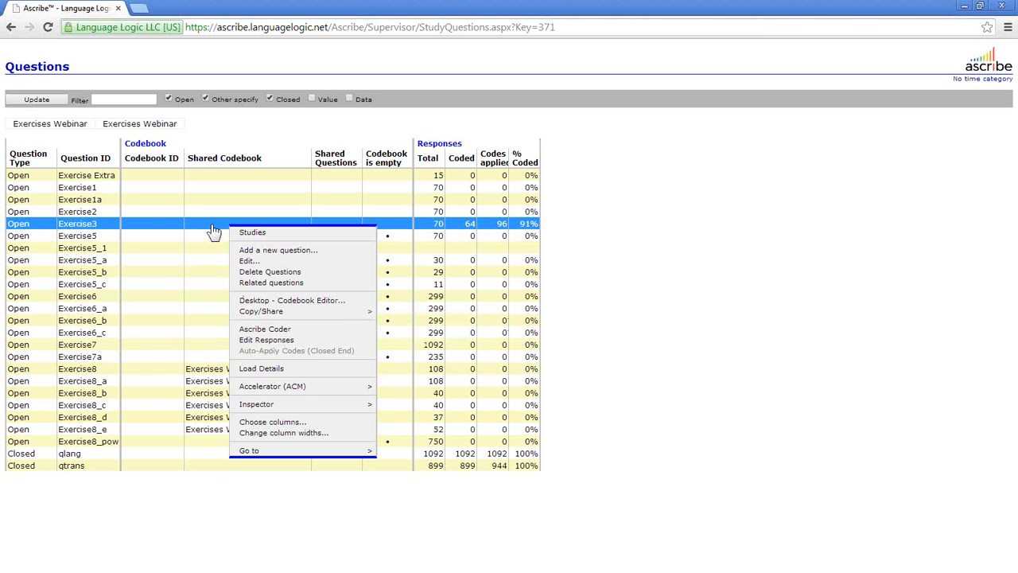
click(255, 328)
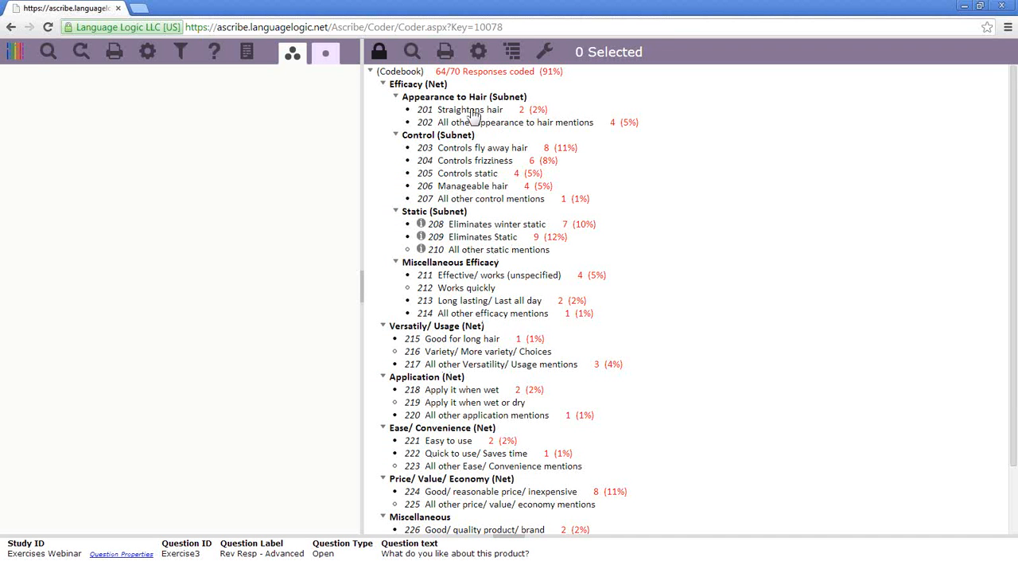
click(23, 61)
click(45, 67)
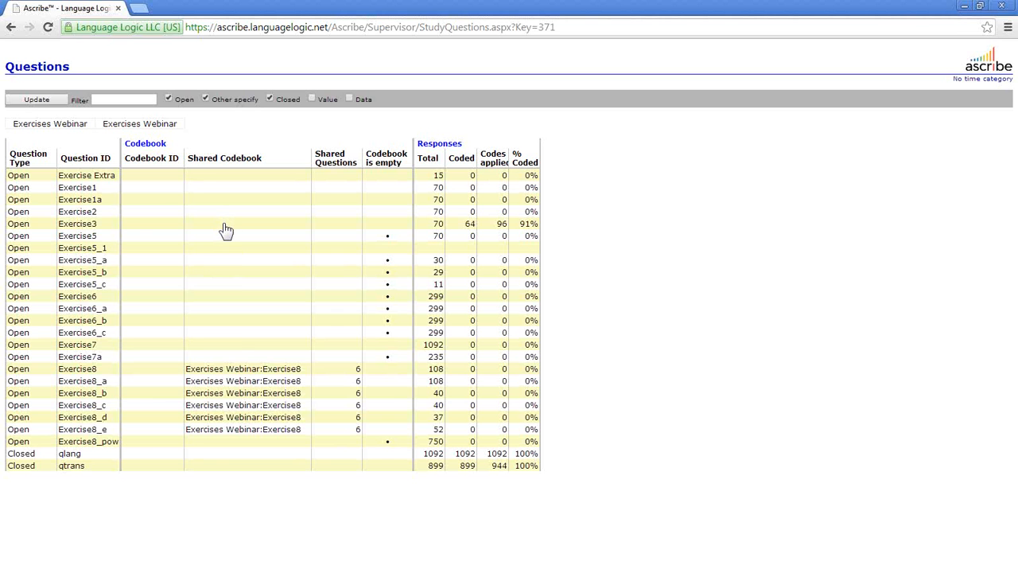
- Copy Exercise3's codebook to question Exercise5_a using Make a COPY
right_click(225, 230)
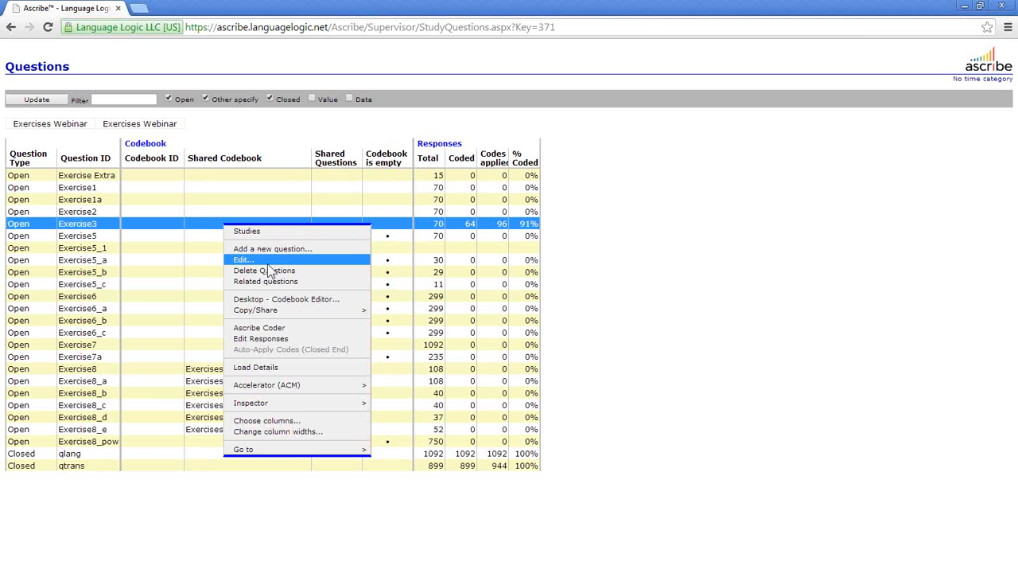
mouse_move(280, 310)
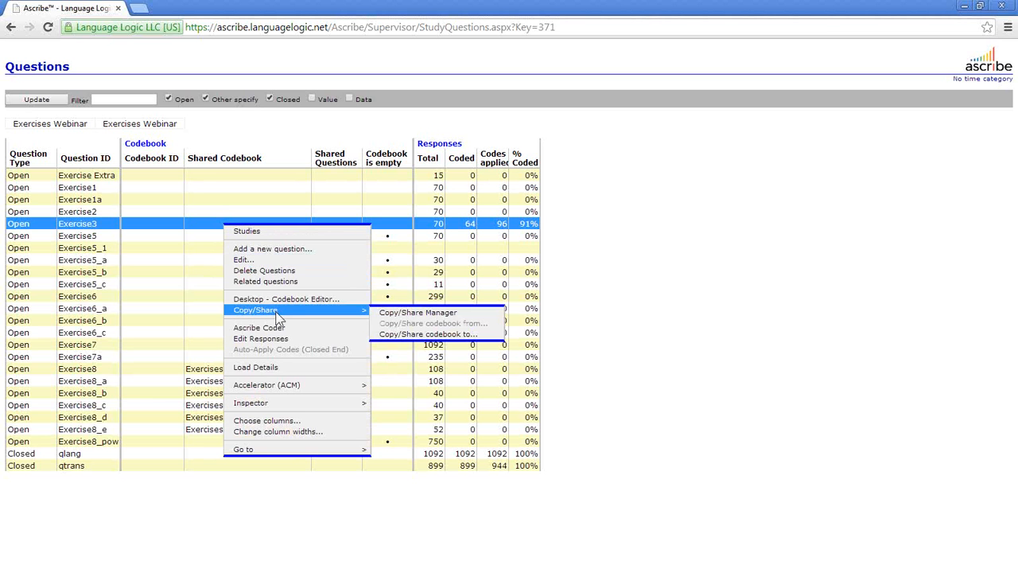
click(412, 335)
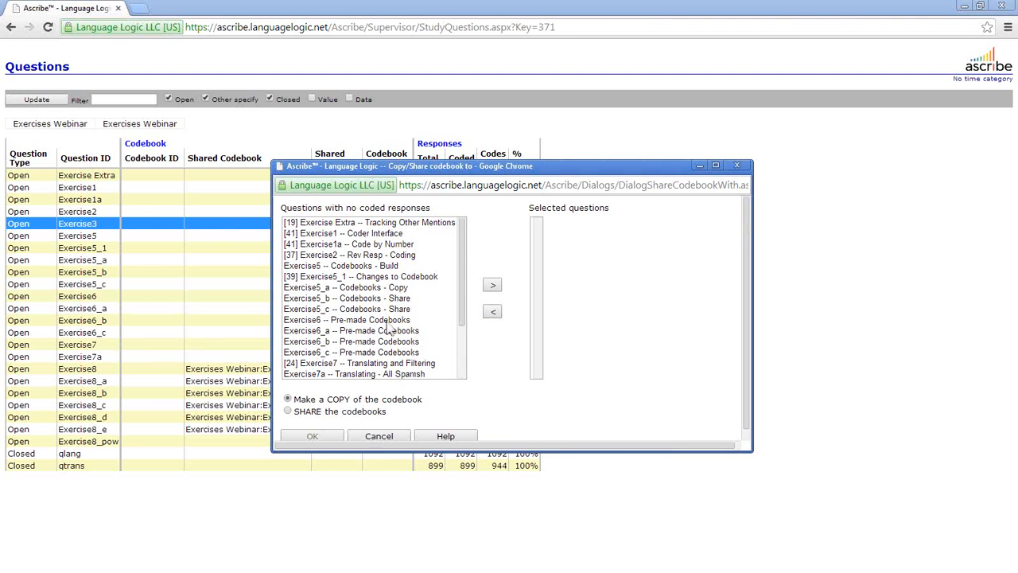
drag(461, 255, 457, 320)
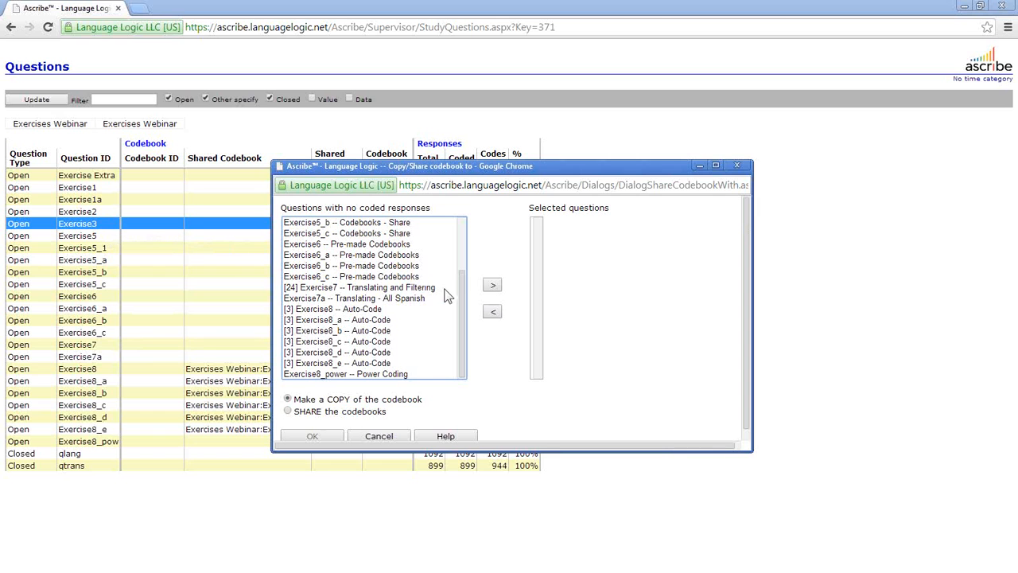
drag(464, 298, 461, 274)
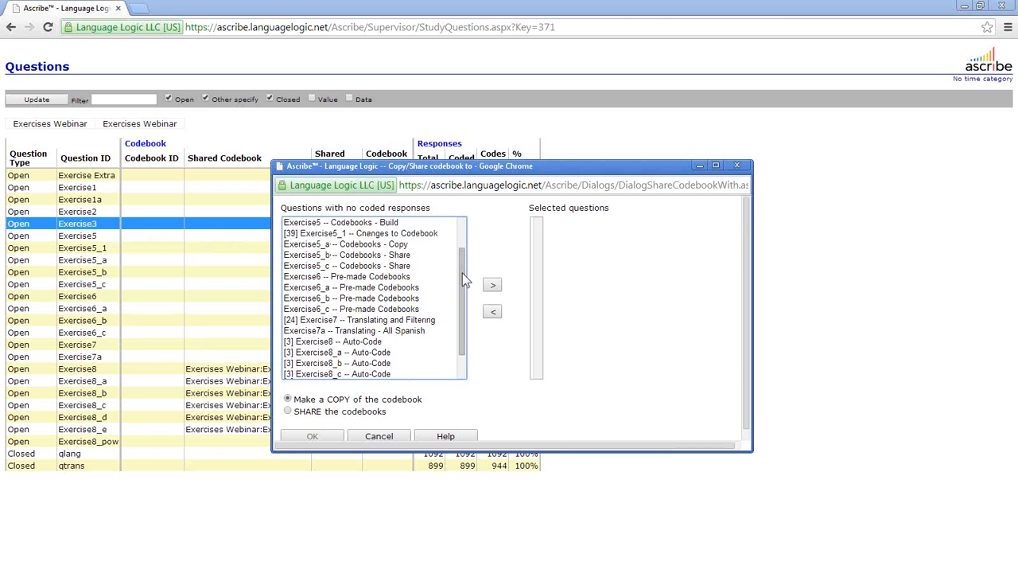
click(368, 246)
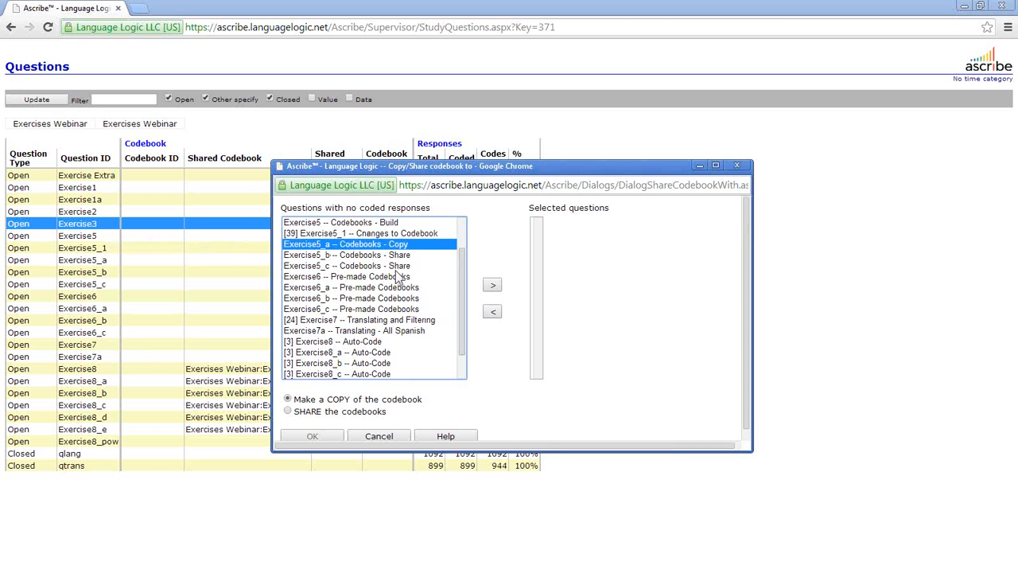
click(493, 288)
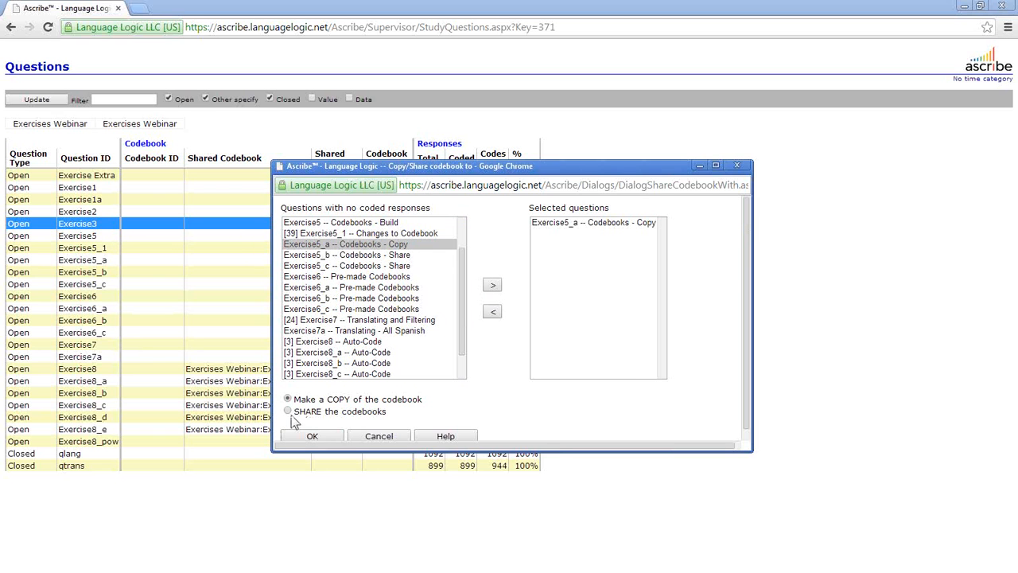
click(312, 434)
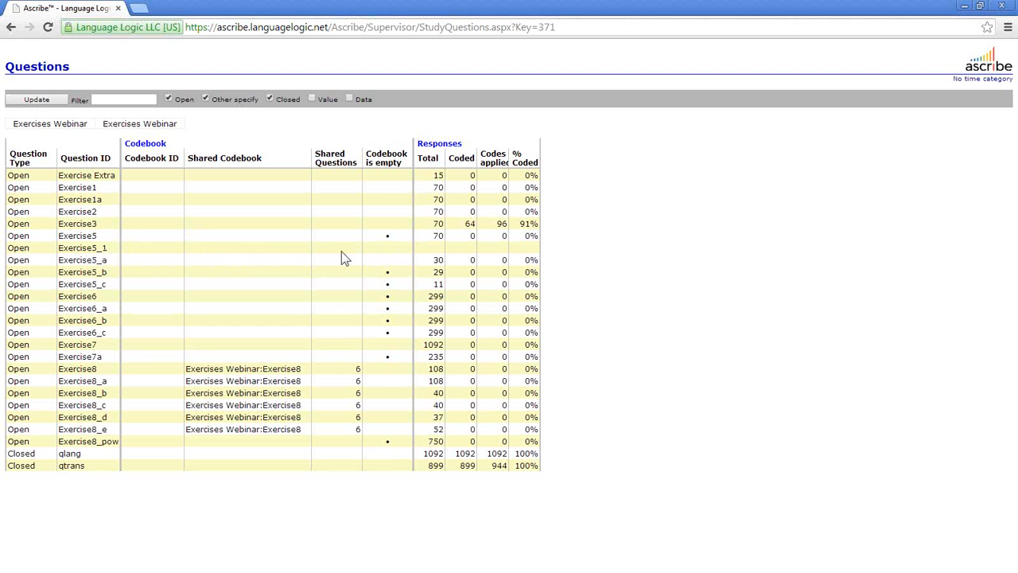
right_click(254, 256)
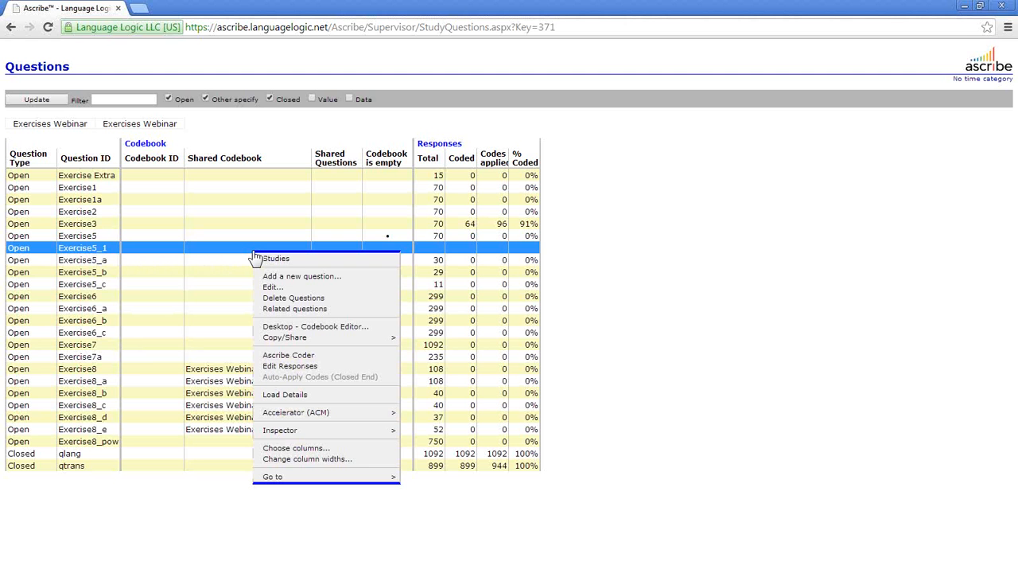
click(215, 269)
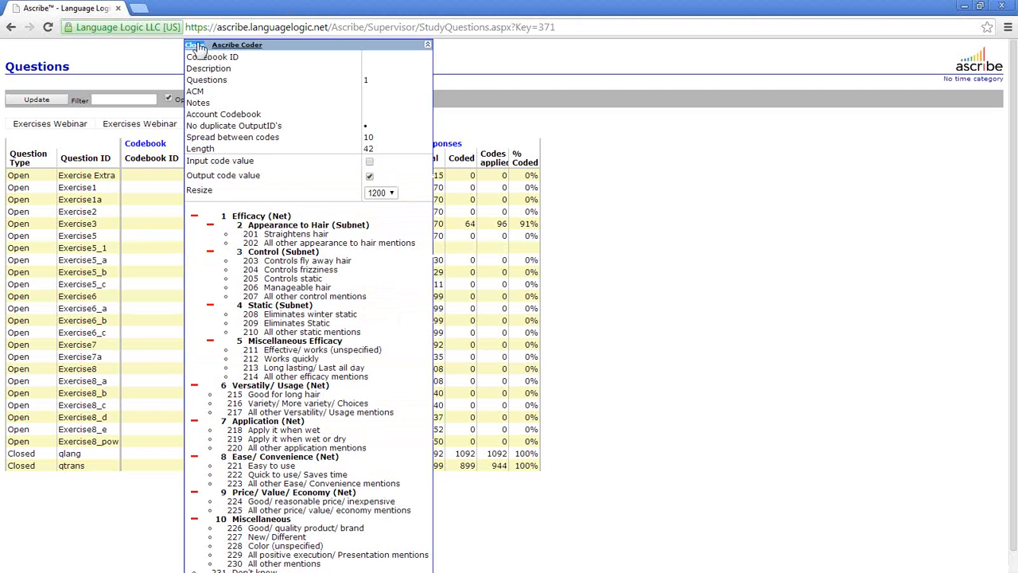
click(197, 47)
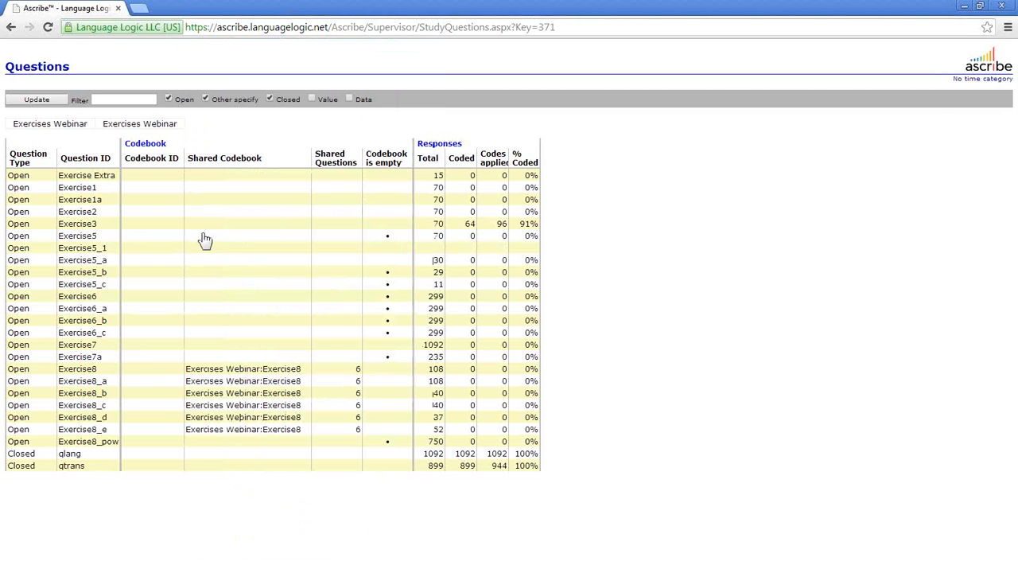
right_click(271, 263)
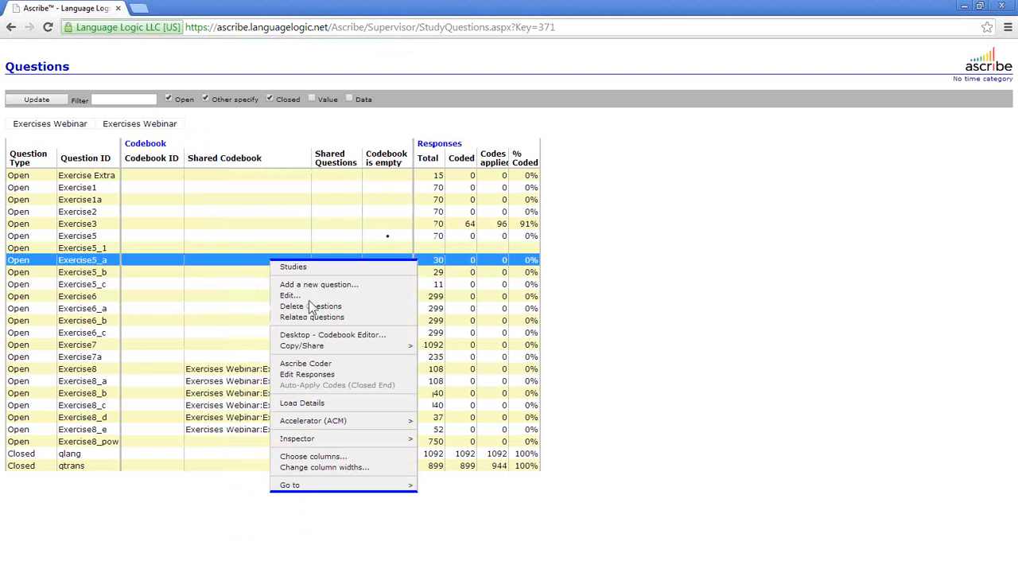
click(332, 365)
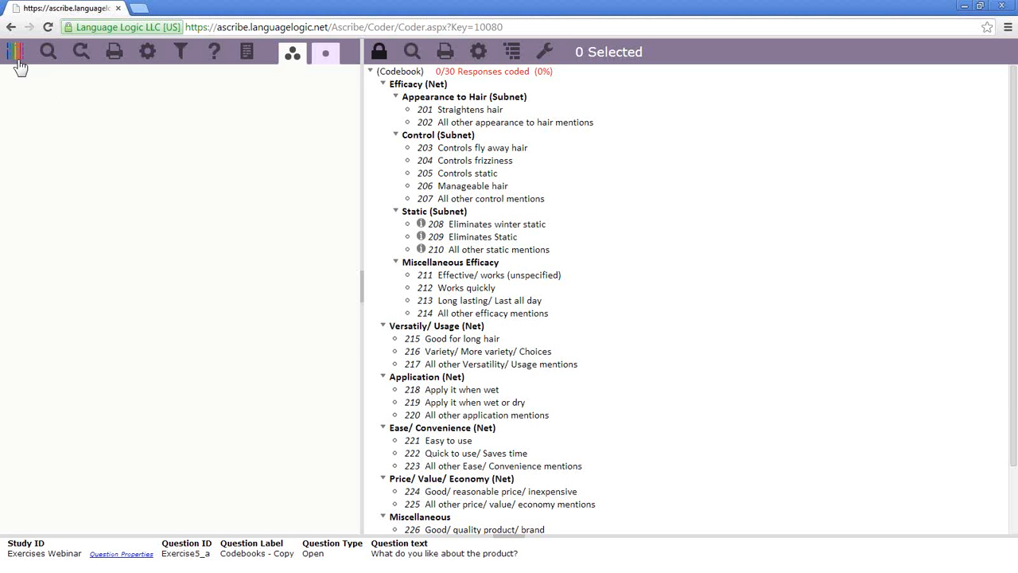
click(18, 57)
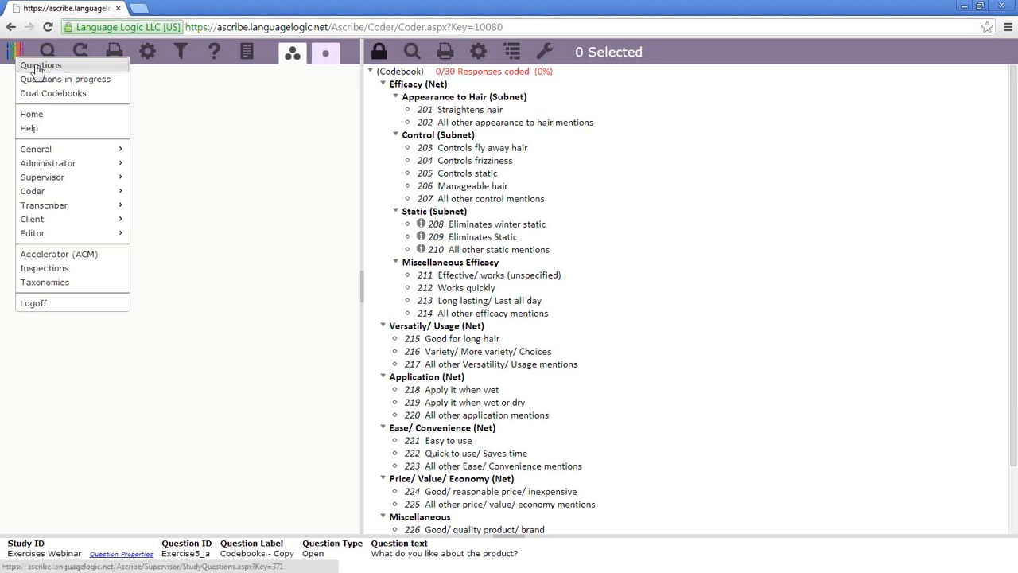
click(38, 68)
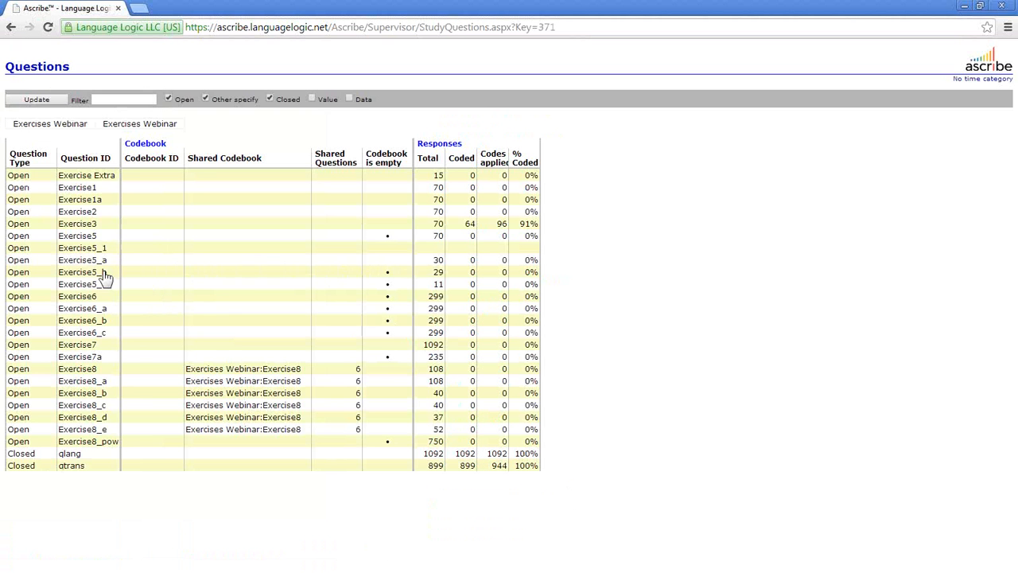
- Start sharing Exercise5_a's codebook, selecting Exercise5_b, 5_c, 6_a, 6_b and 6_c
right_click(174, 264)
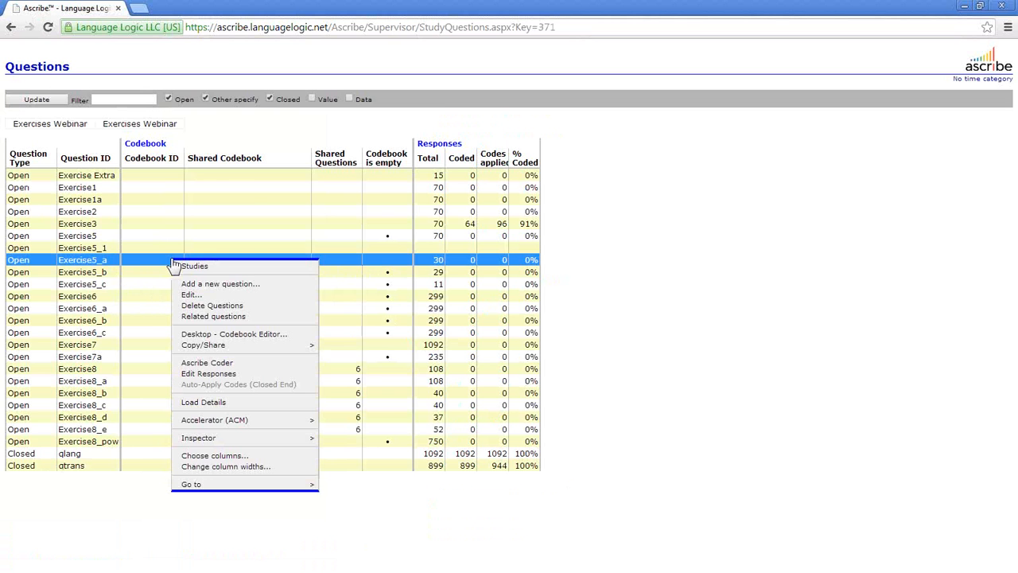
mouse_move(238, 347)
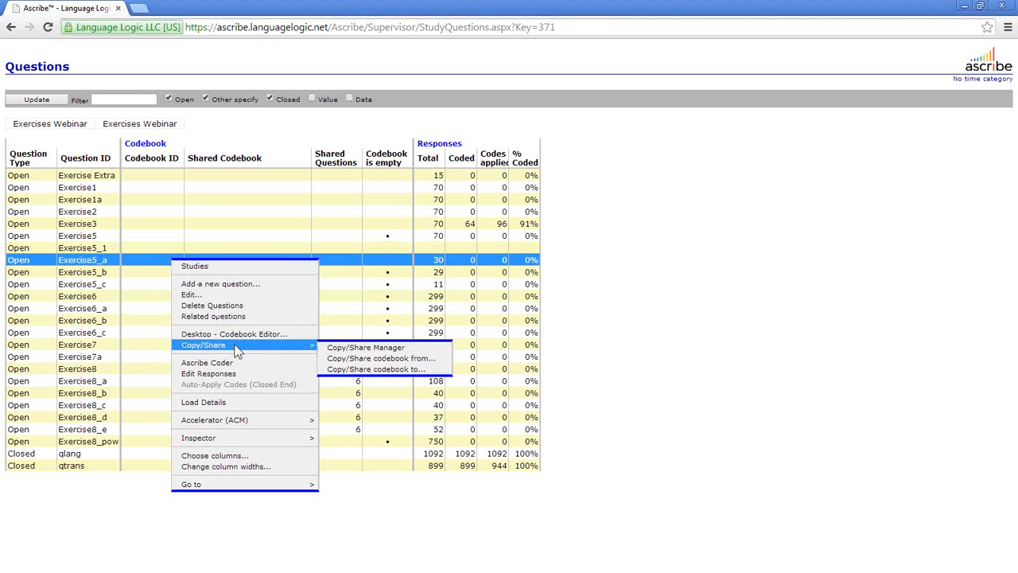
click(370, 369)
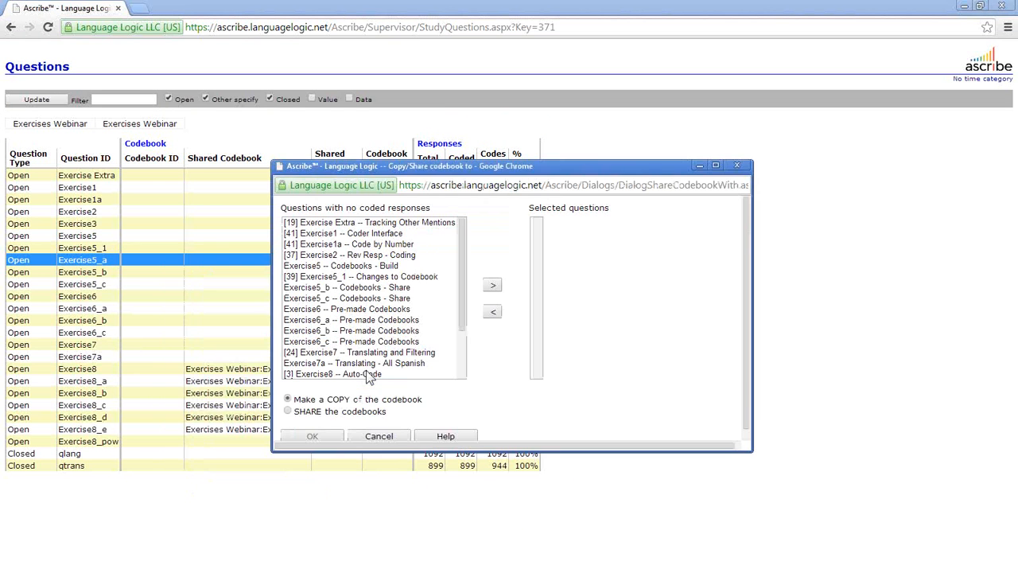
click(355, 288)
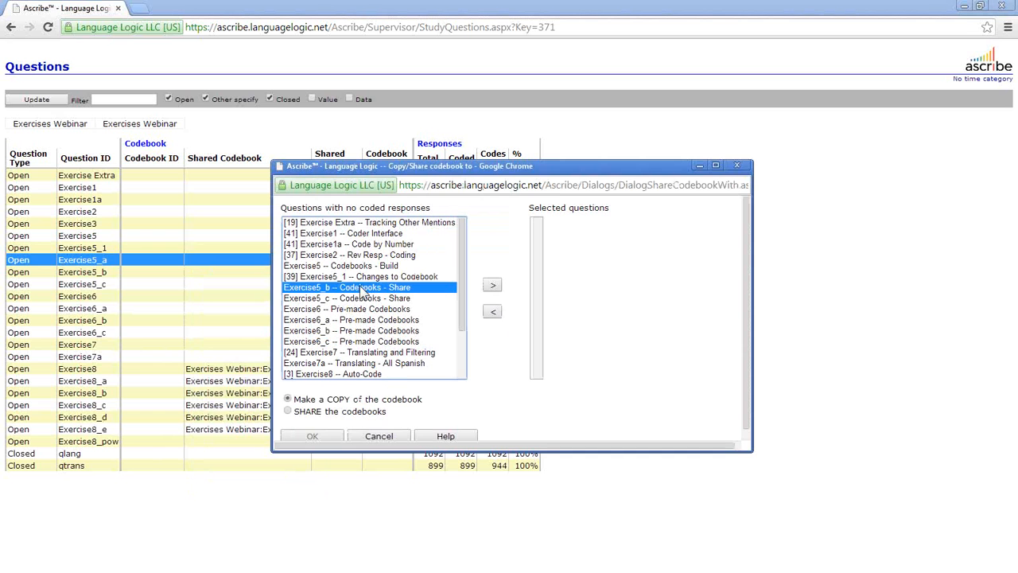
ctrl+click(358, 299)
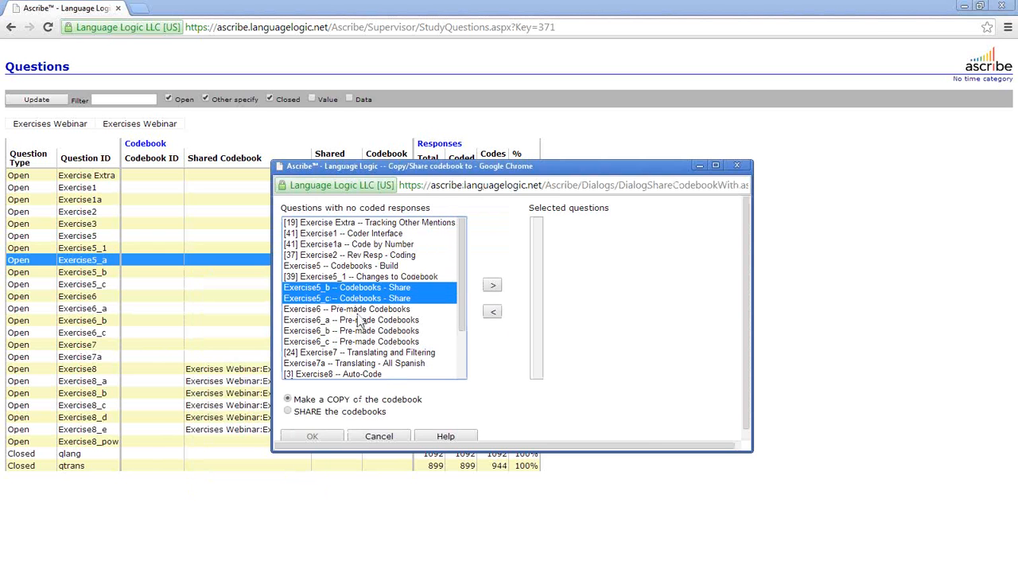
ctrl+click(357, 321)
ctrl+click(374, 331)
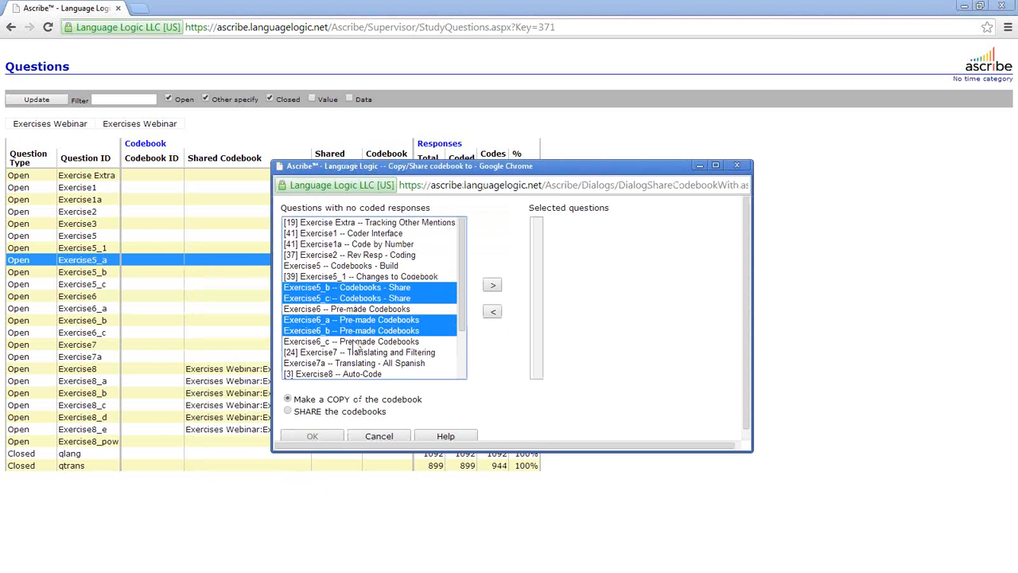
ctrl+click(406, 342)
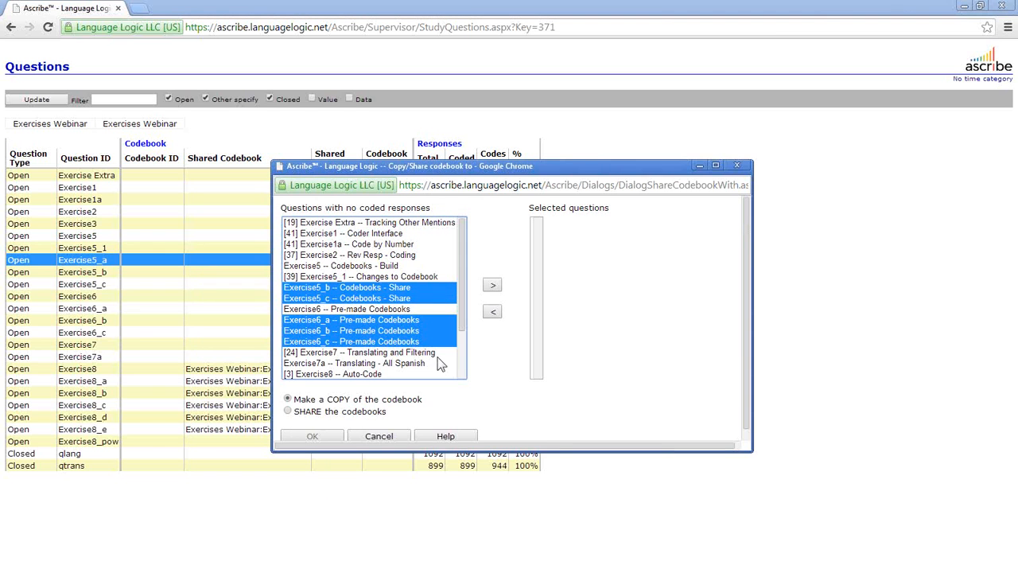
- Add the five questions and share the codebook with them instead of copying
click(492, 284)
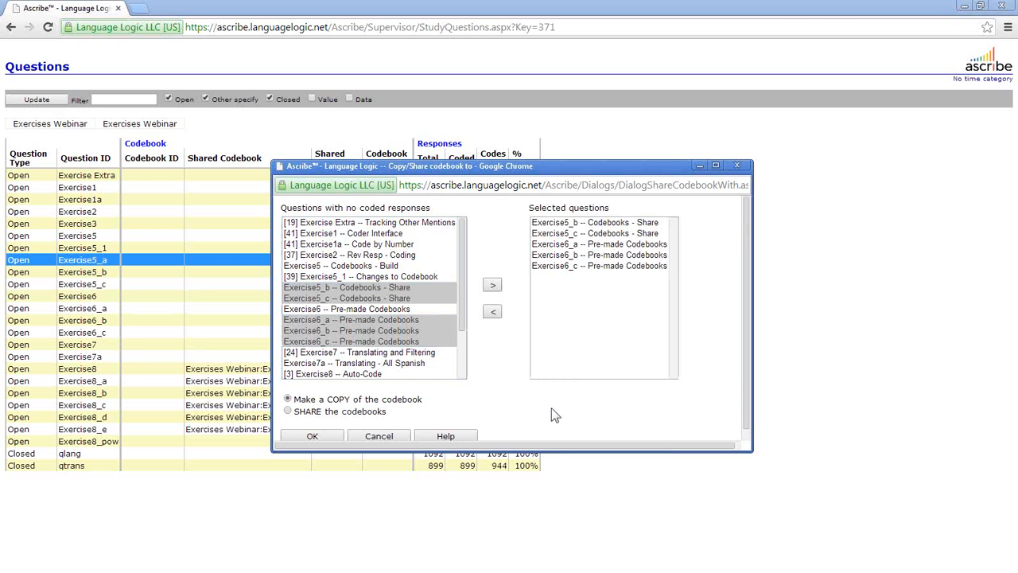
click(288, 411)
click(310, 436)
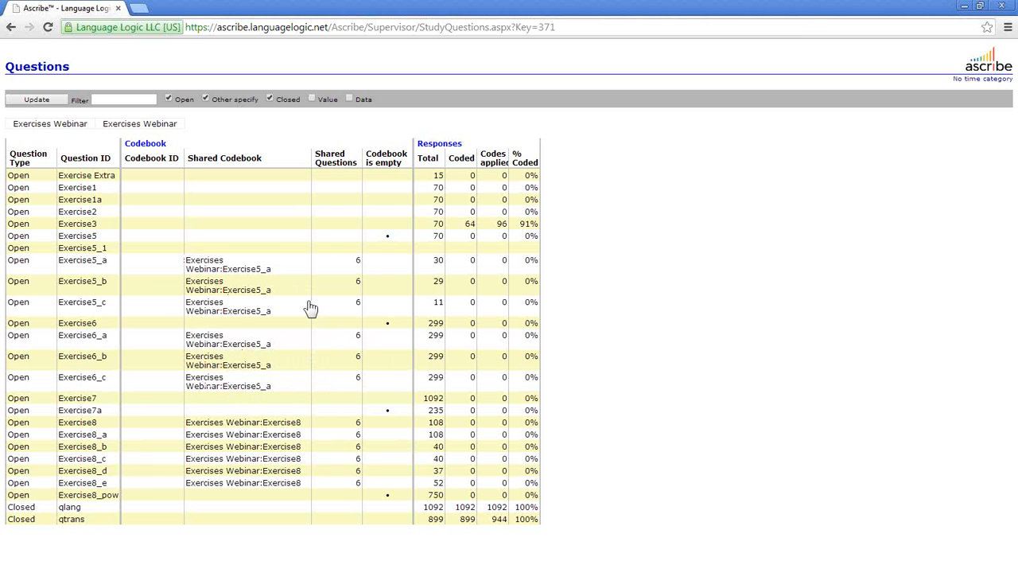
right_click(284, 364)
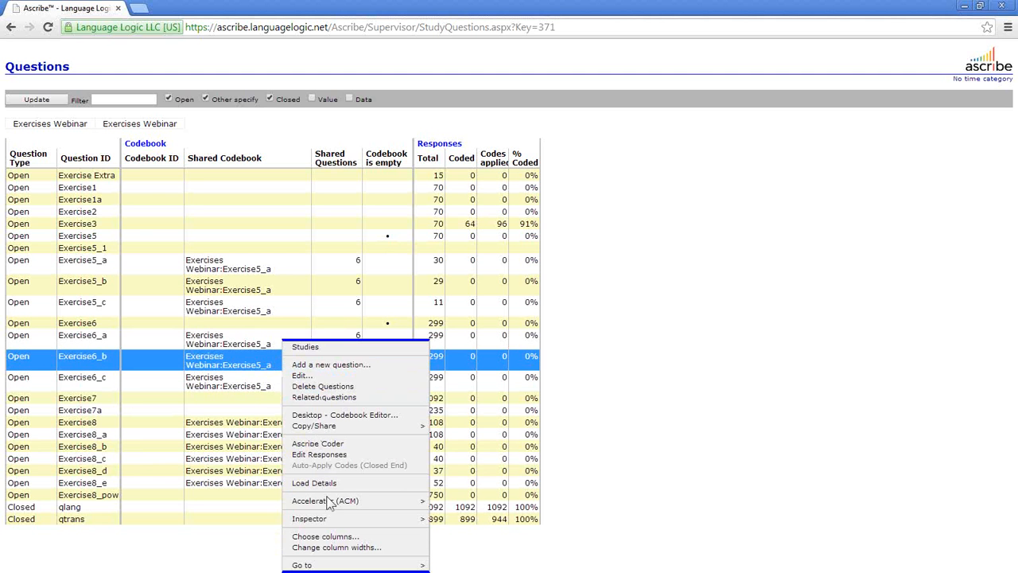
- Confirm the Shared Questions column is shown and unshare Exercise6_a's codebook
click(338, 538)
scroll(431, 404, down, 2)
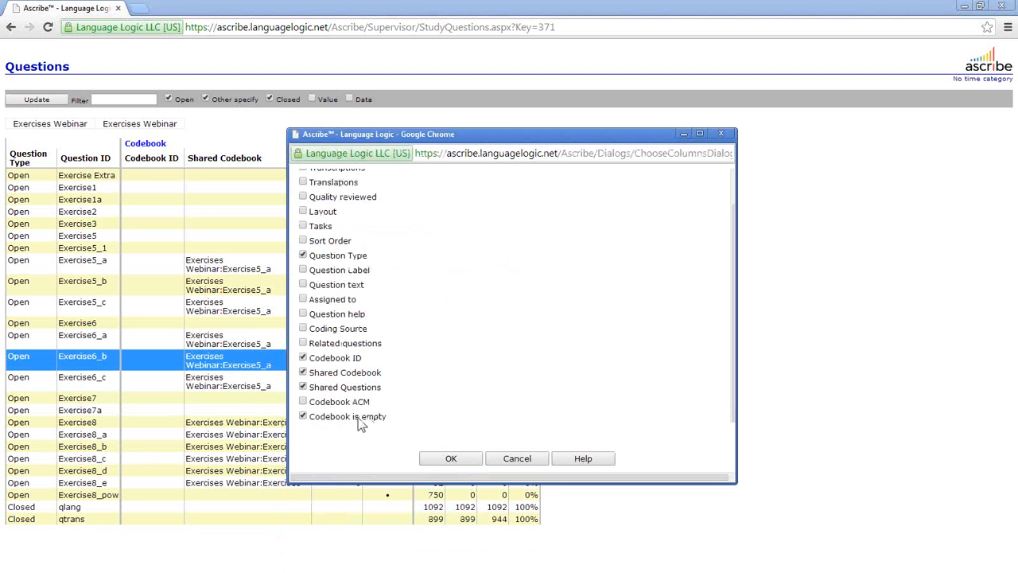
click(468, 461)
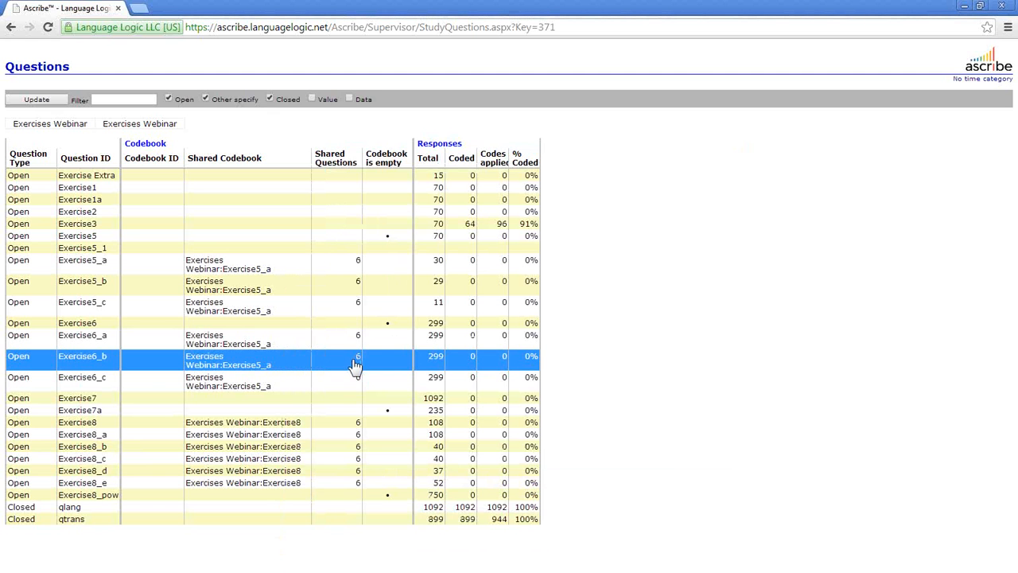
click(358, 338)
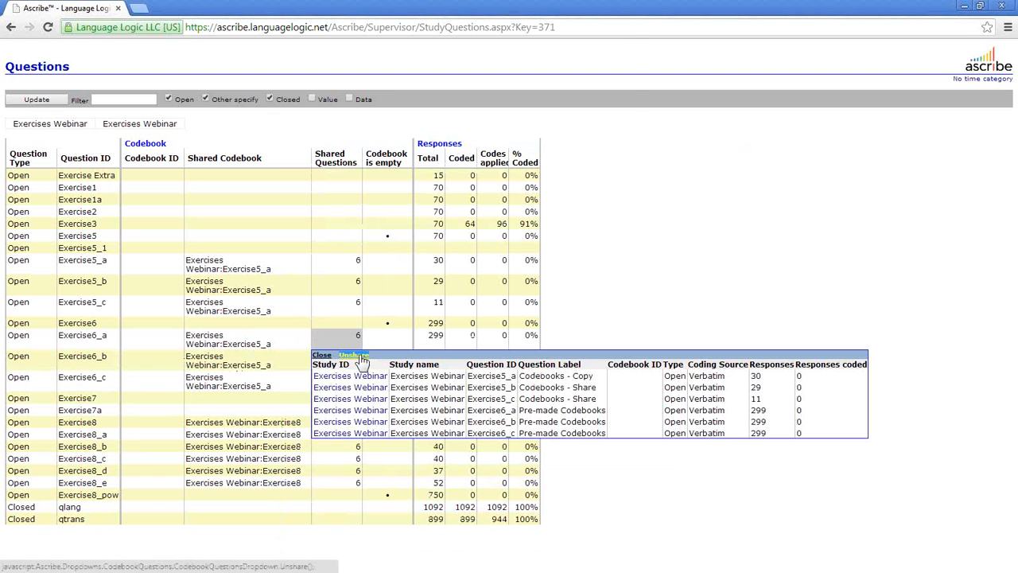
click(356, 355)
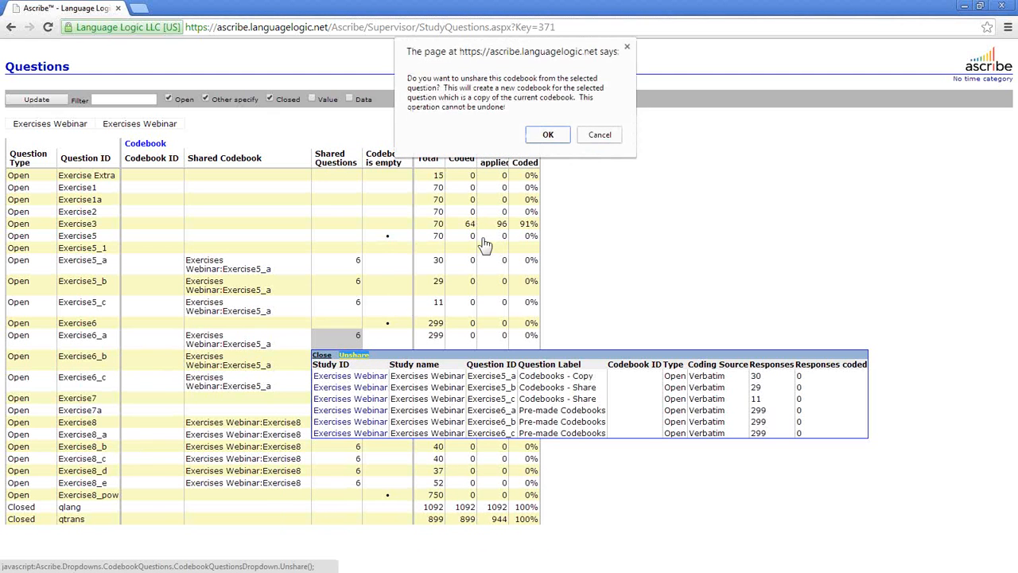
click(561, 138)
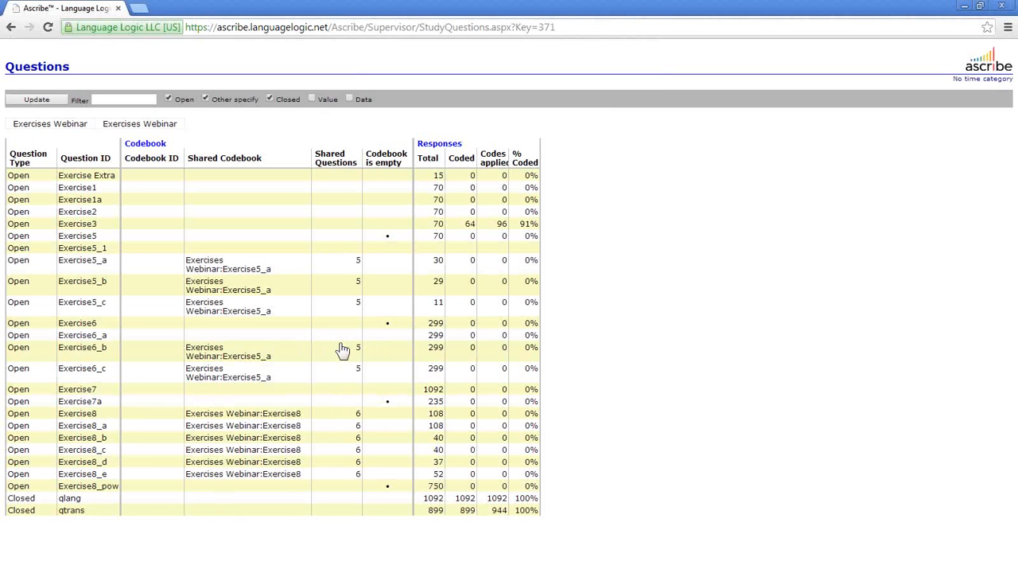
- Unshare the codebook from Exercise6_b and Exercise6_c as well
click(359, 354)
click(354, 367)
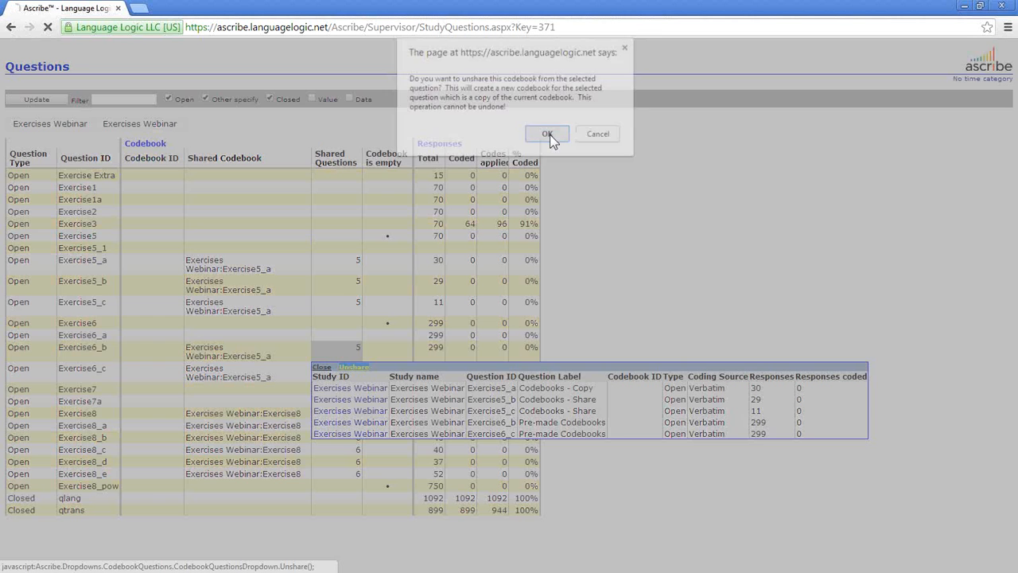
click(550, 137)
click(354, 368)
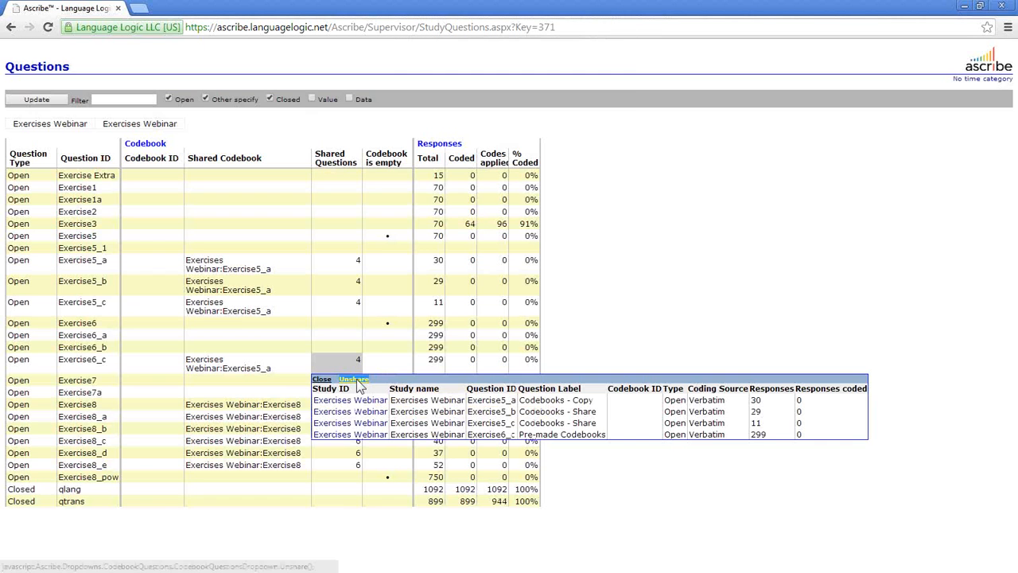
click(355, 379)
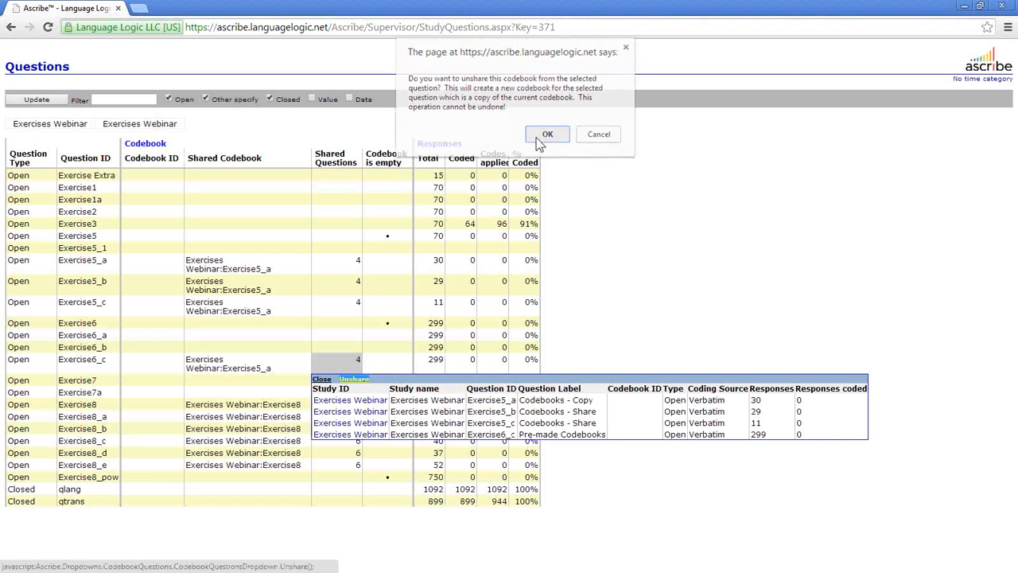
click(548, 136)
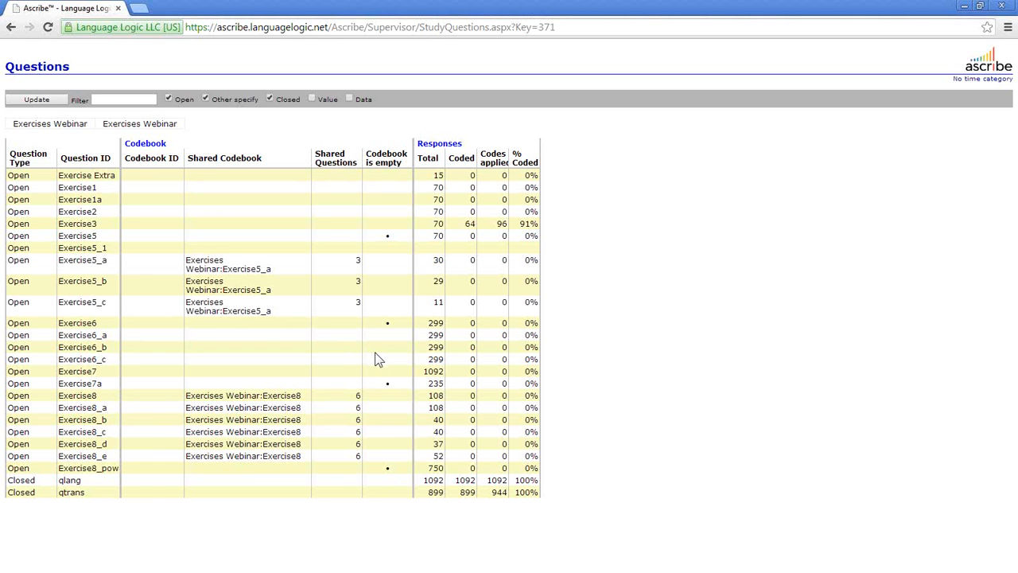
- Bring up the Copy/Share submenu on the Exercise6_a row
right_click(294, 228)
mouse_move(342, 312)
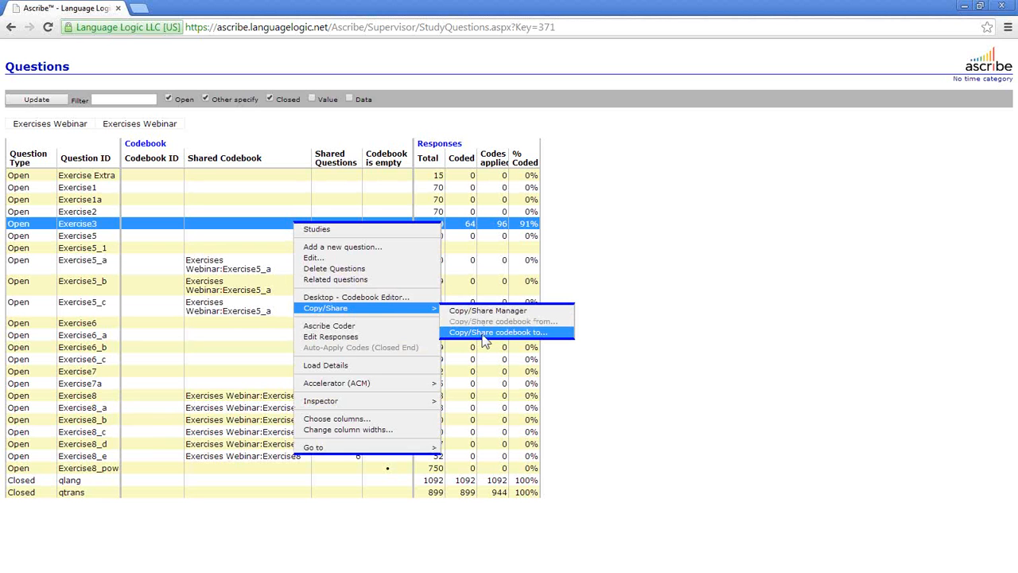
click(607, 253)
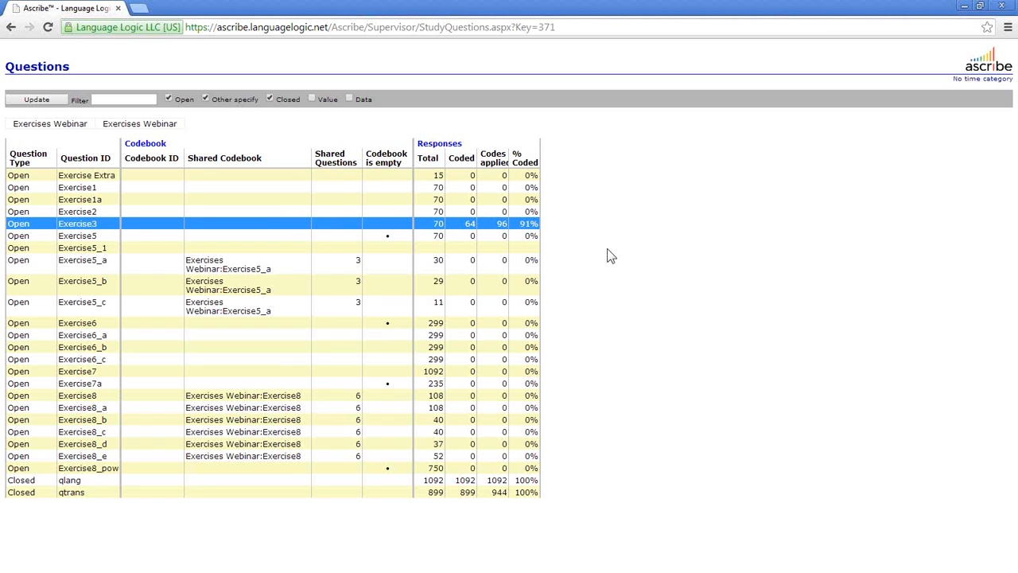
right_click(244, 339)
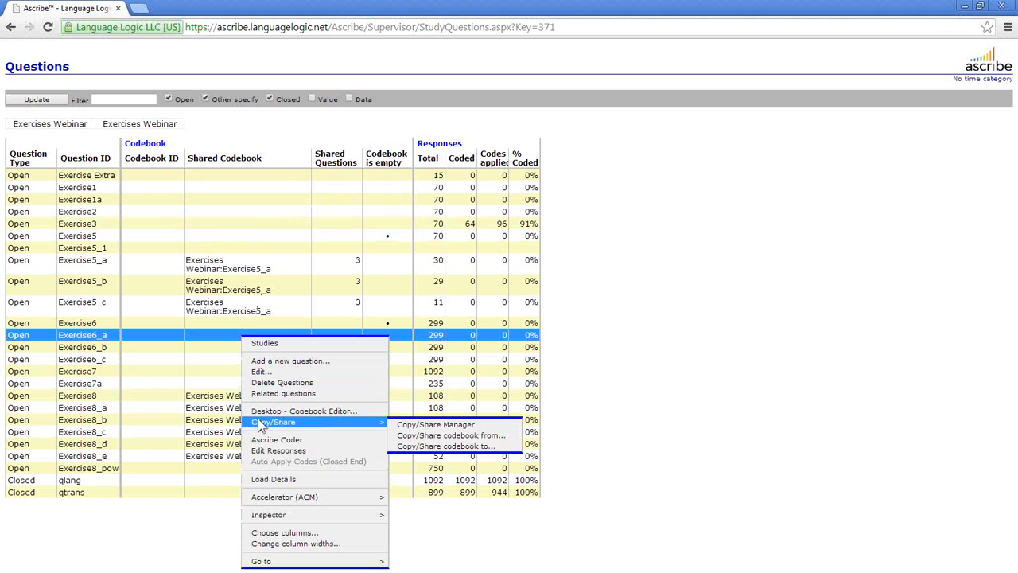
mouse_move(374, 423)
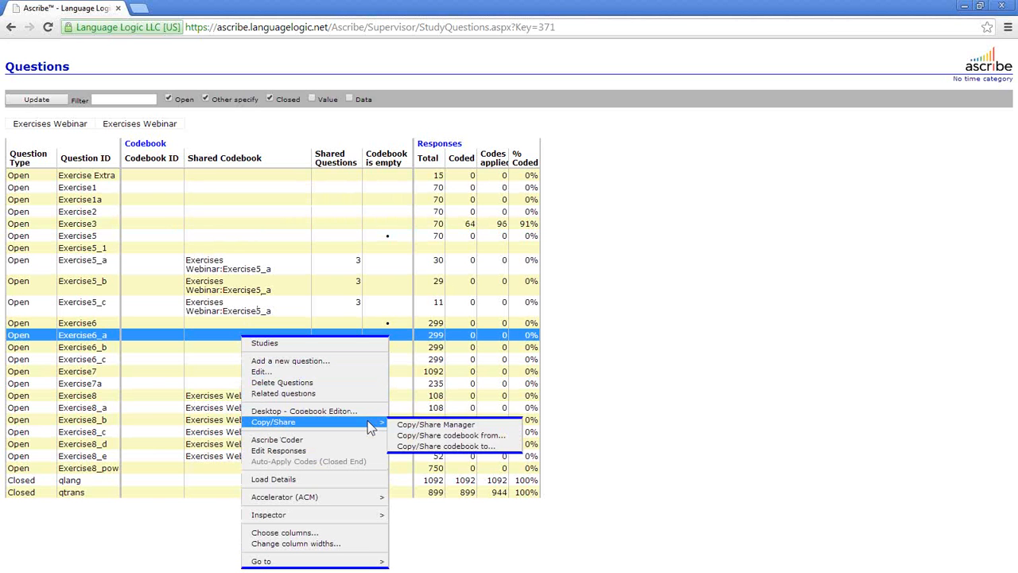
- Open Copy/Share codebook from for Exercise6_a, sourcing from 'A question in another study'
click(418, 437)
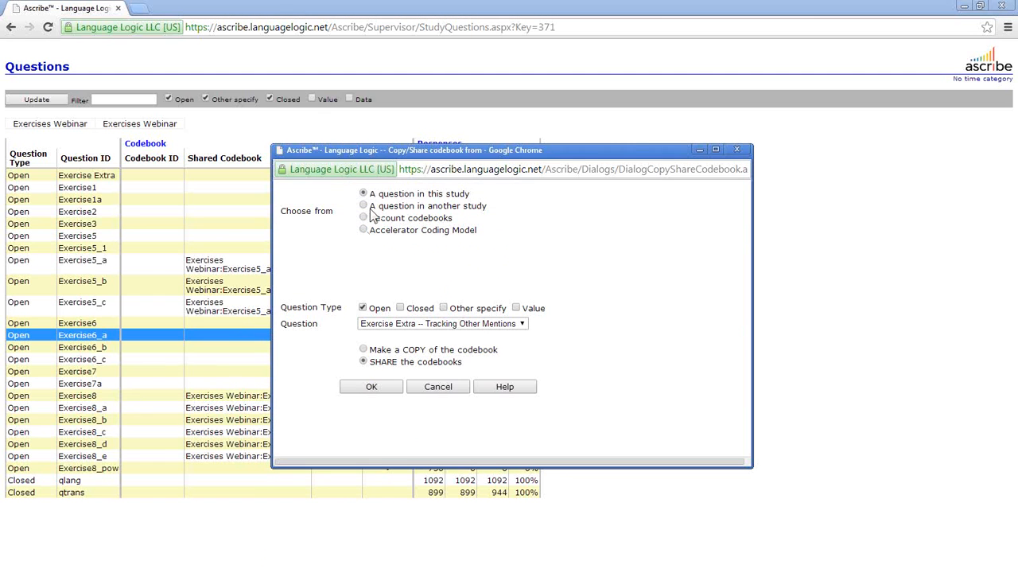
click(364, 206)
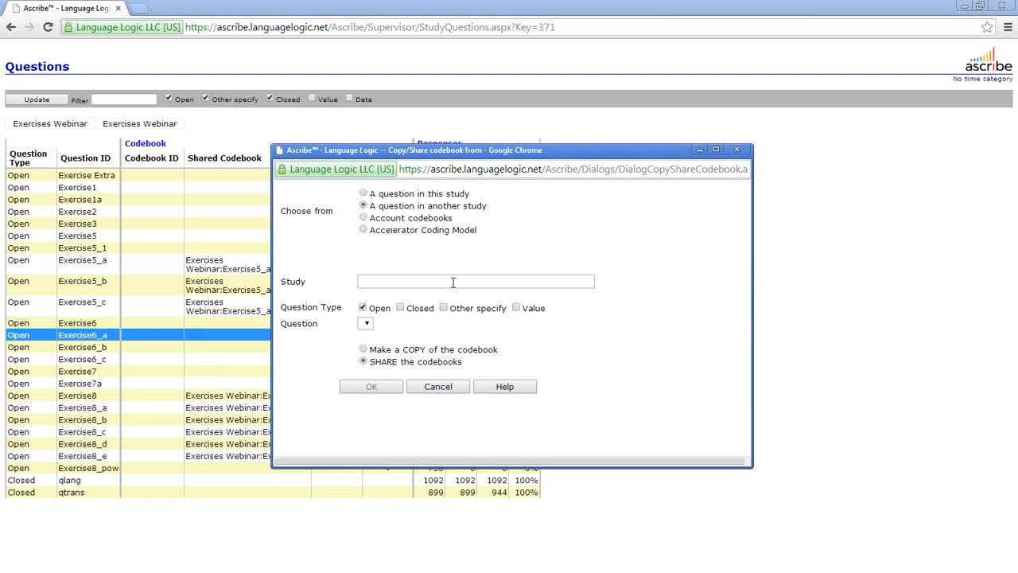
click(363, 193)
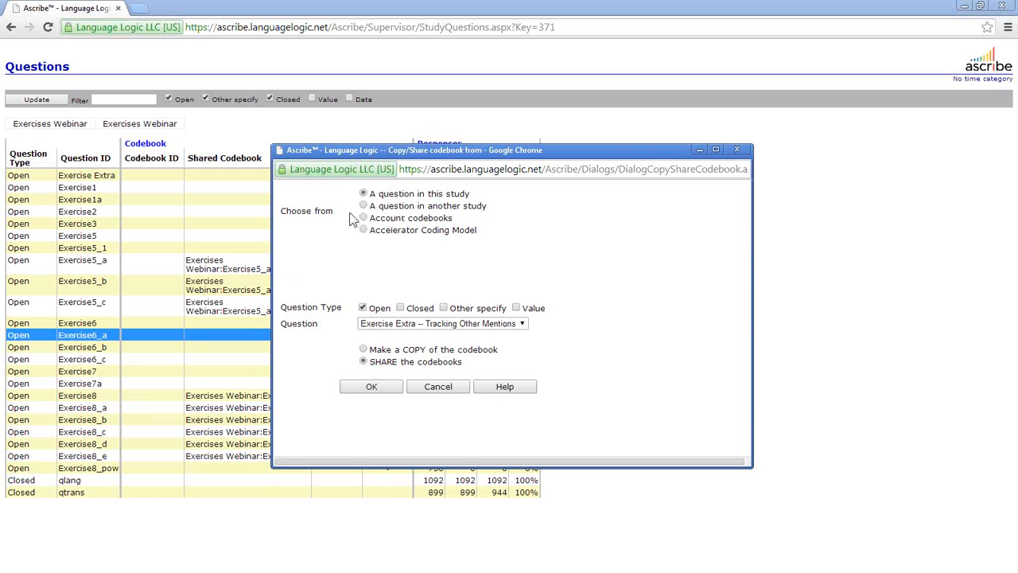
click(363, 206)
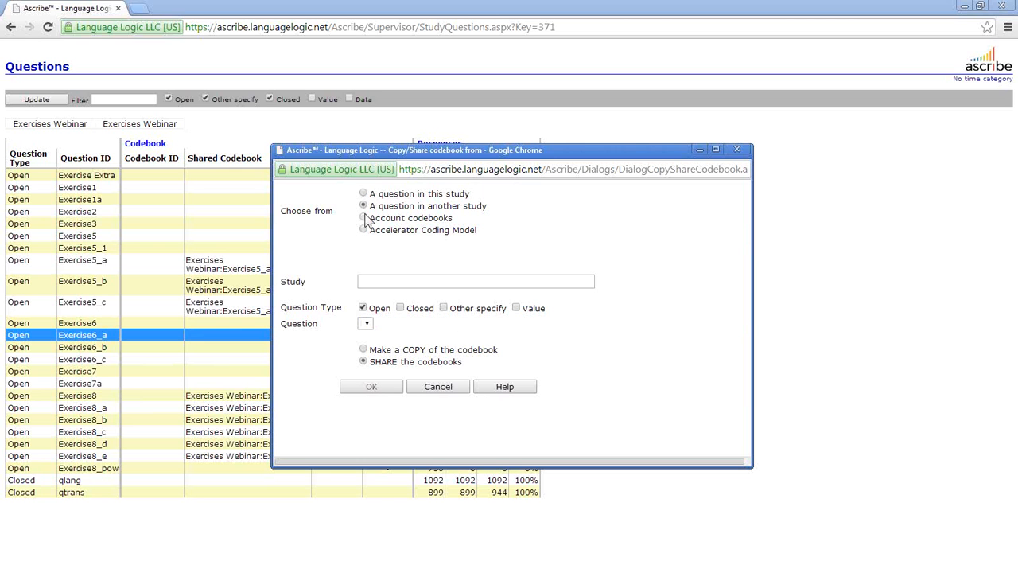
click(364, 218)
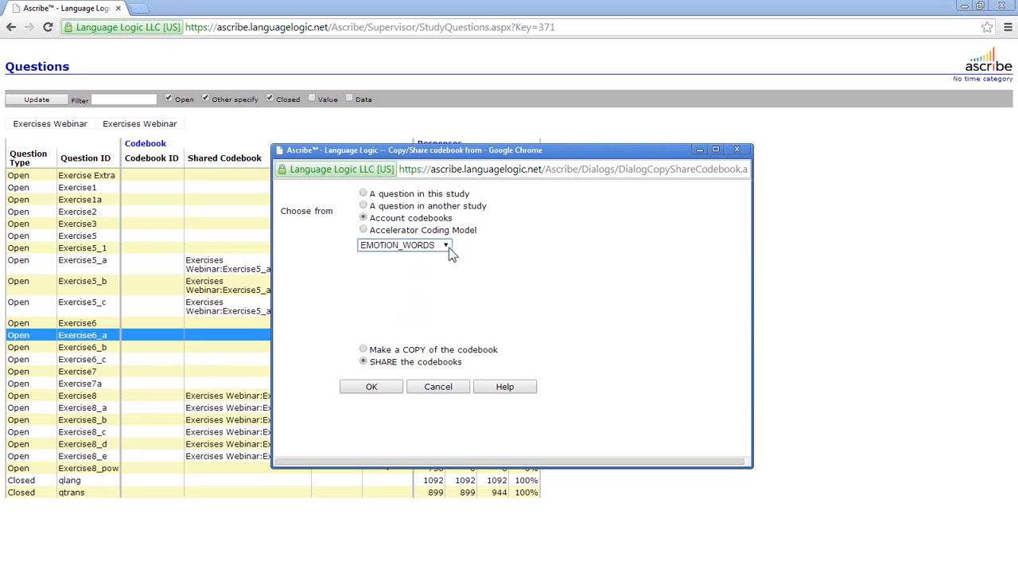
click(364, 206)
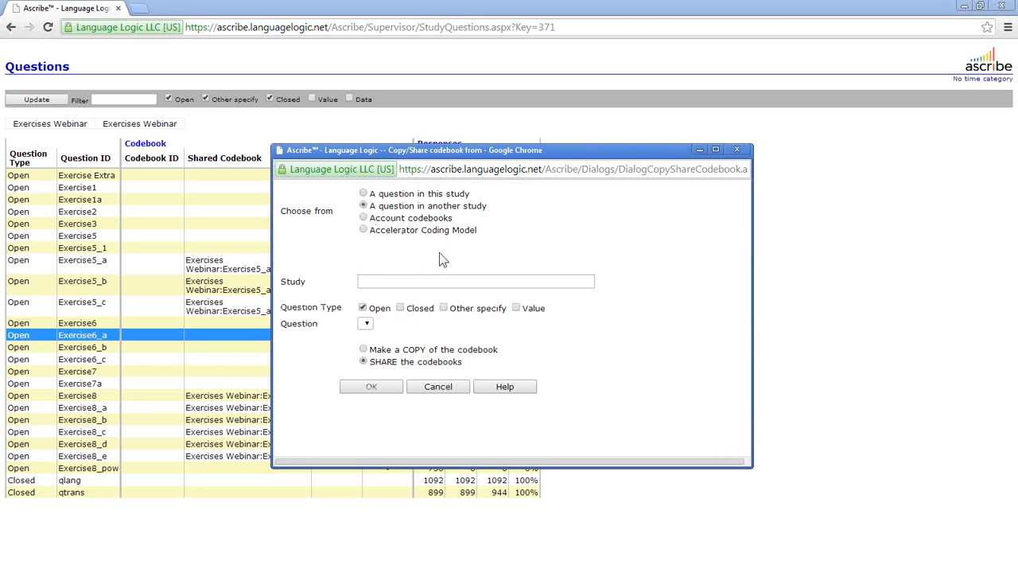
- Replace Exercise6_a's codebook with a copy of q7 'Likes of product' from Static Hair Partially Coded
click(376, 282)
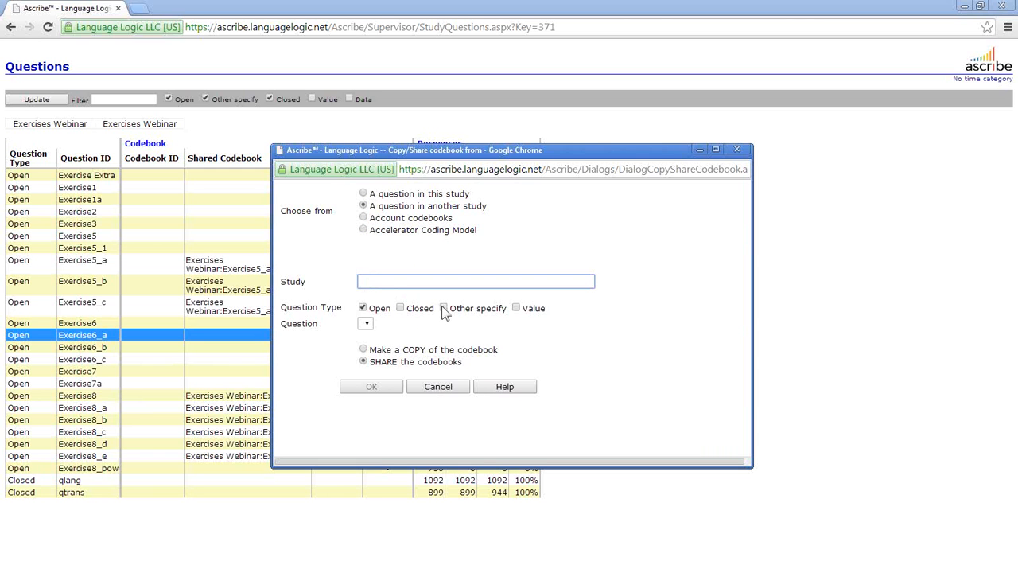
text(stat)
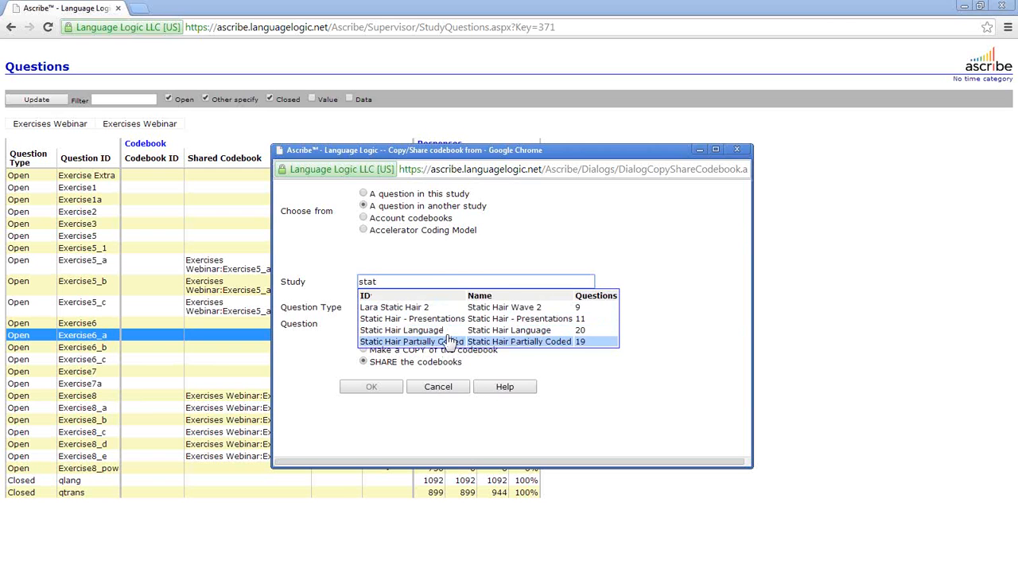
click(446, 341)
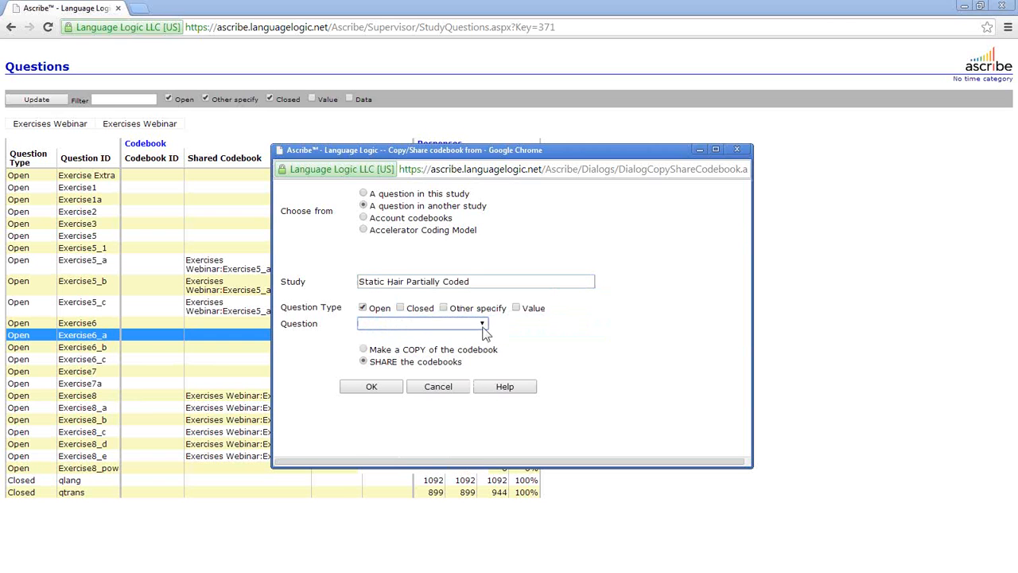
click(482, 326)
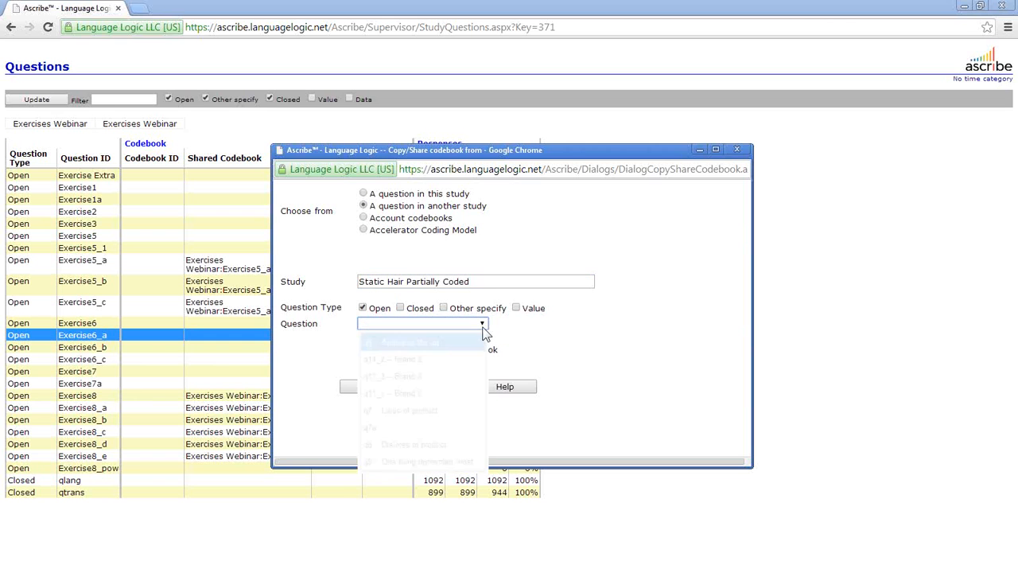
click(458, 411)
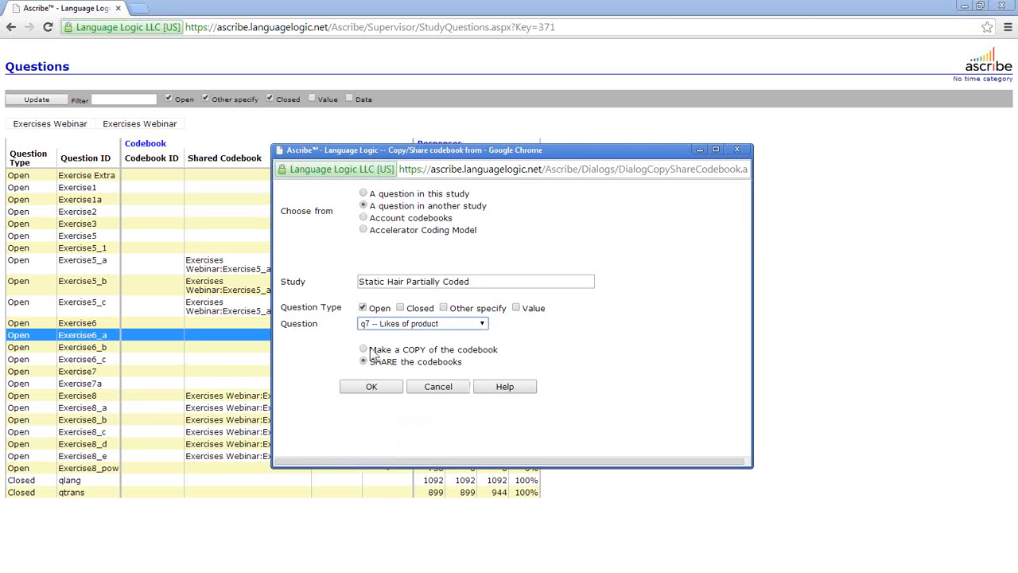
click(385, 390)
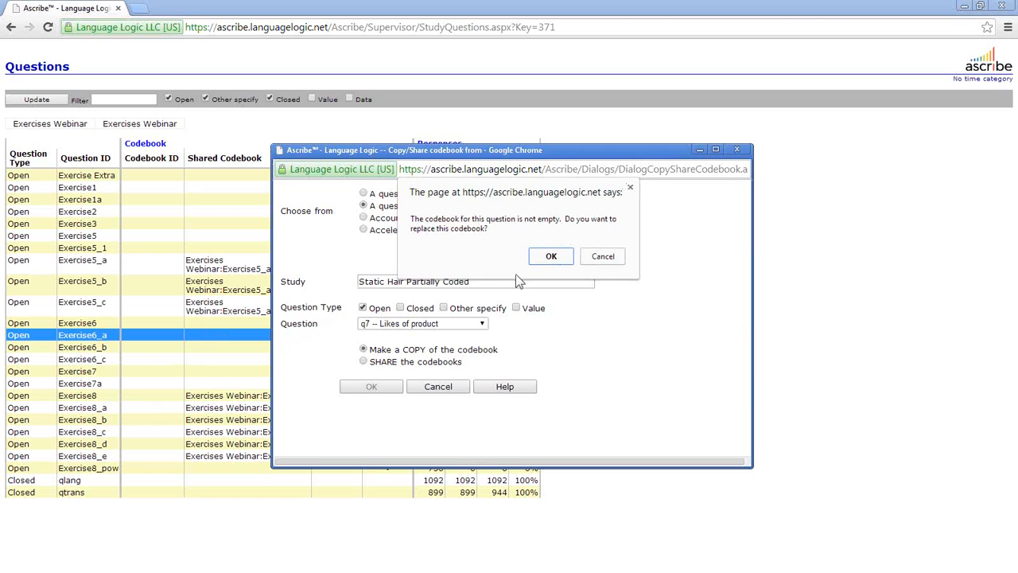
click(551, 257)
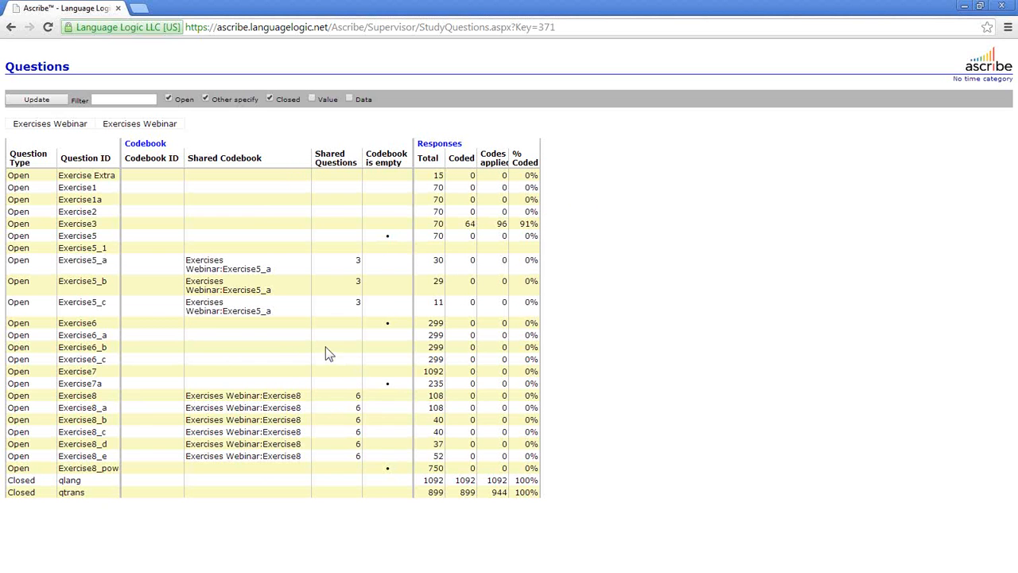
- Check Exercise6_a's Copy/Share options, then bring up the site navigation menu
right_click(299, 340)
mouse_move(385, 423)
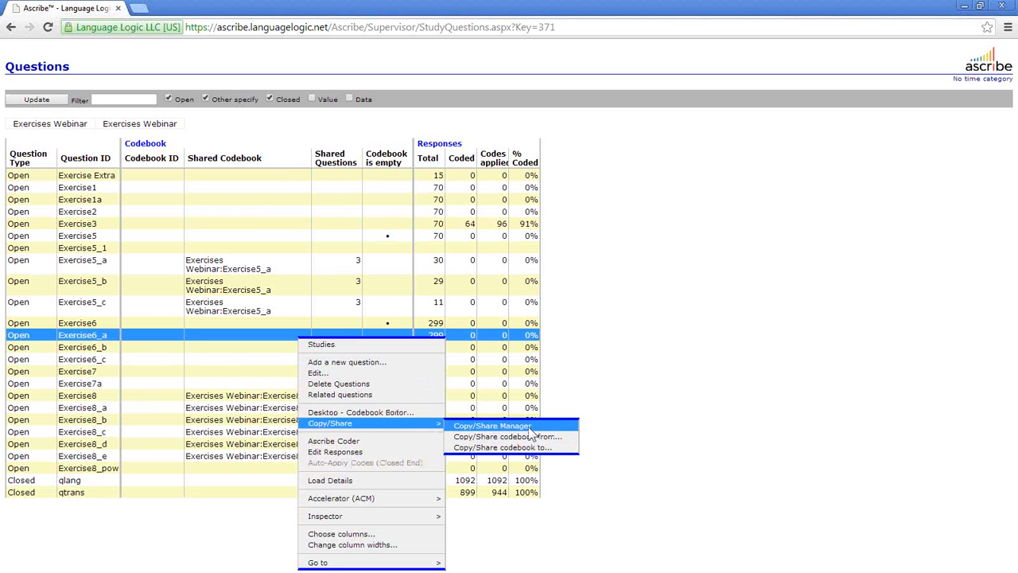
click(628, 321)
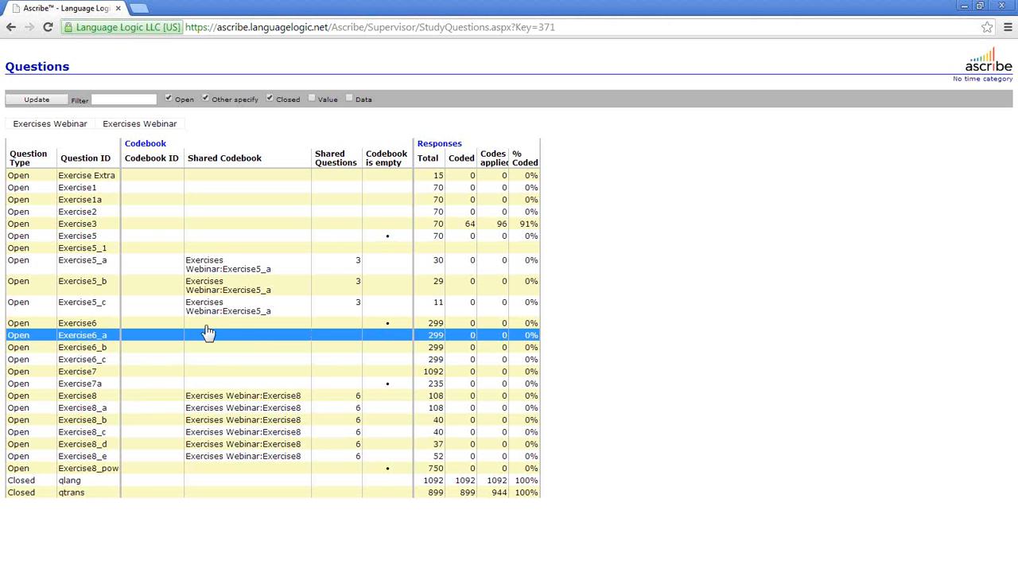
right_click(277, 150)
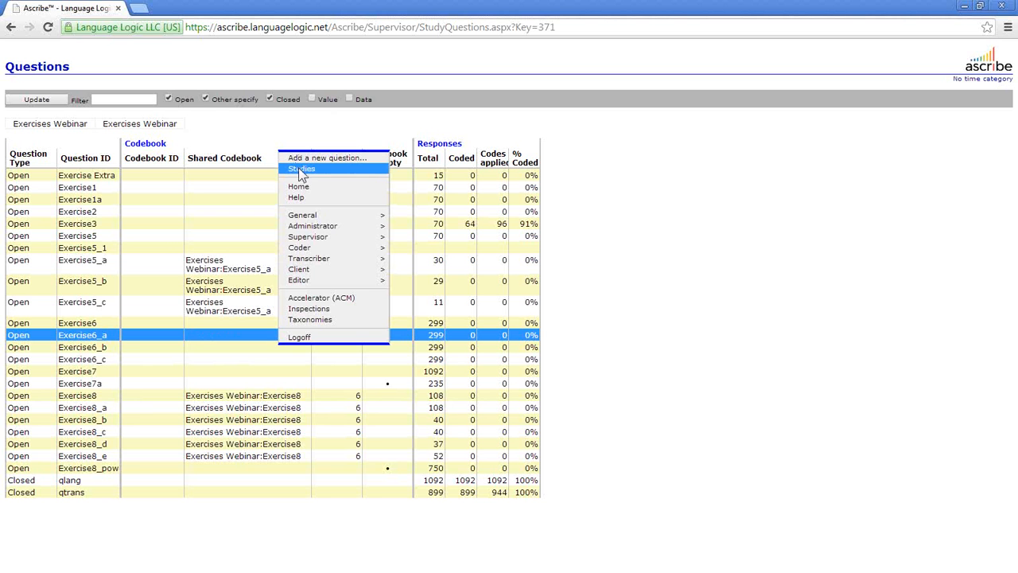
- Open question LikDis from the Webinar Dual Codebooks study in Ascribe Coder
click(301, 172)
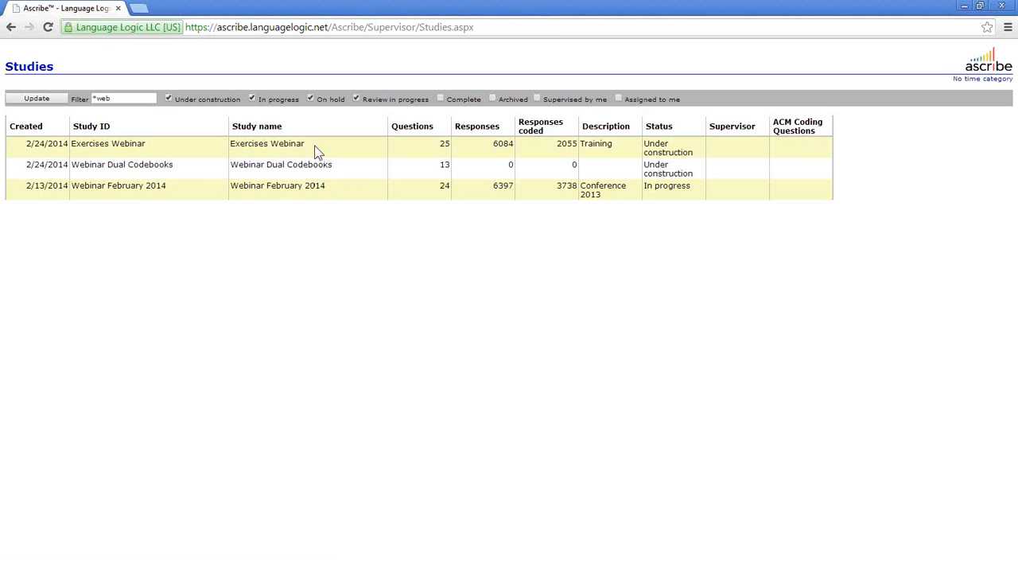
click(317, 152)
click(308, 164)
click(317, 168)
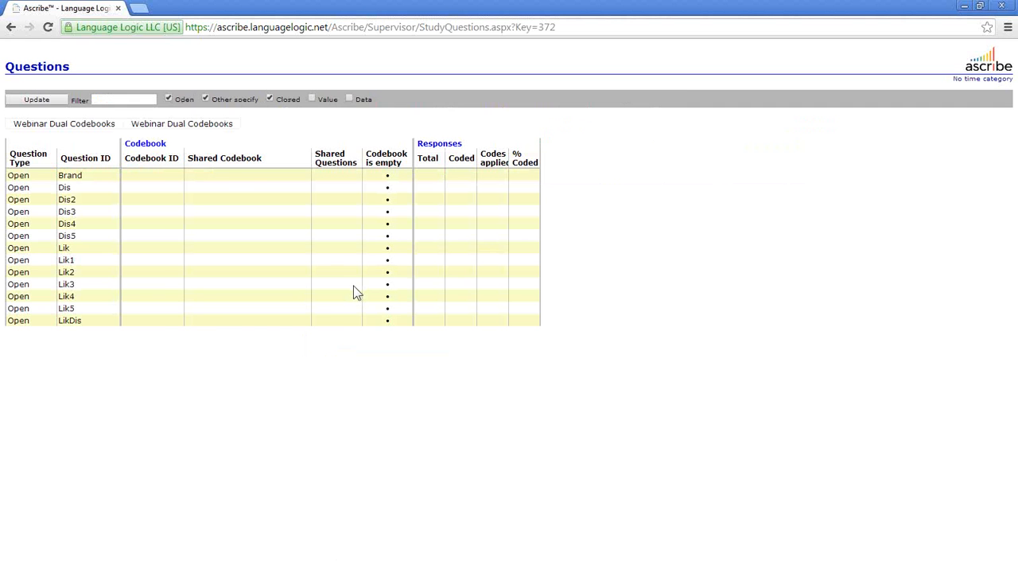
click(212, 321)
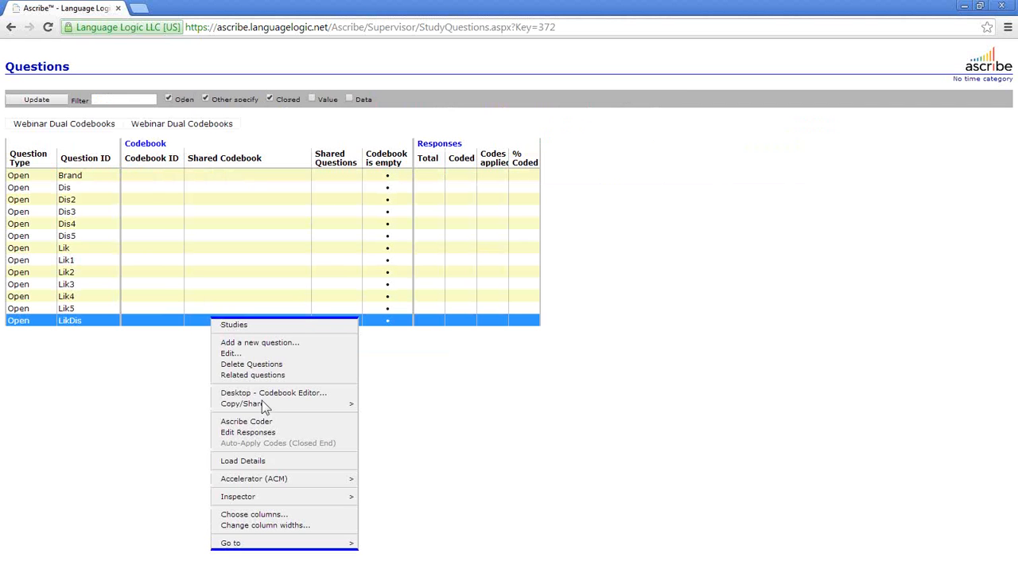
click(272, 422)
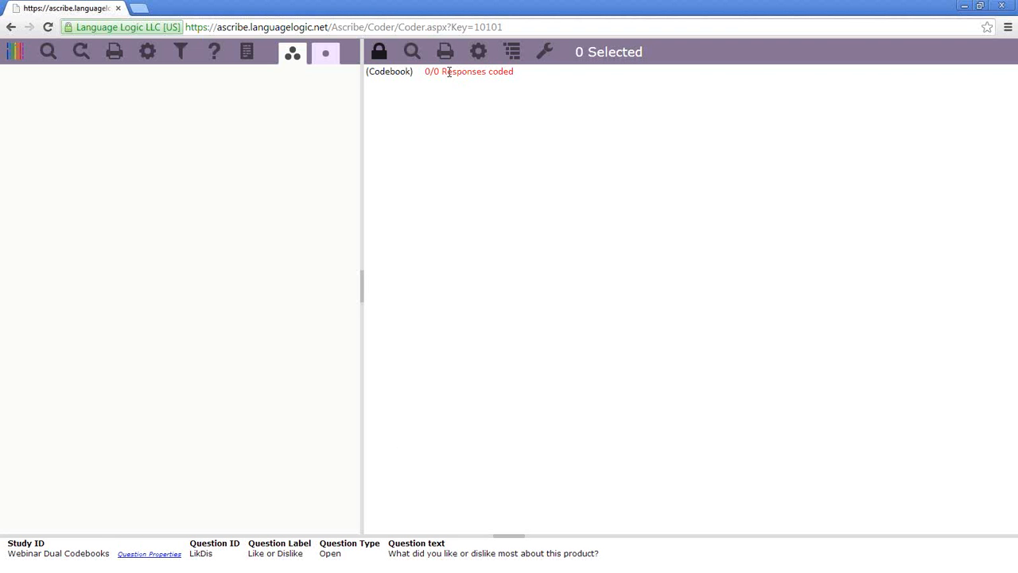
- Insert code 'Nothing' with input and output ID 999 into the LikDis codebook
right_click(447, 71)
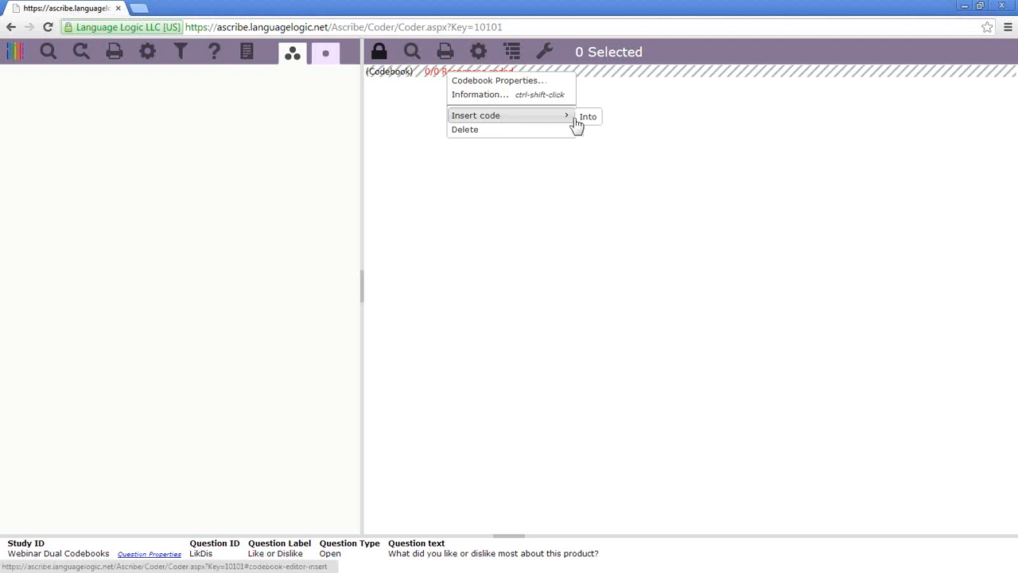
click(586, 116)
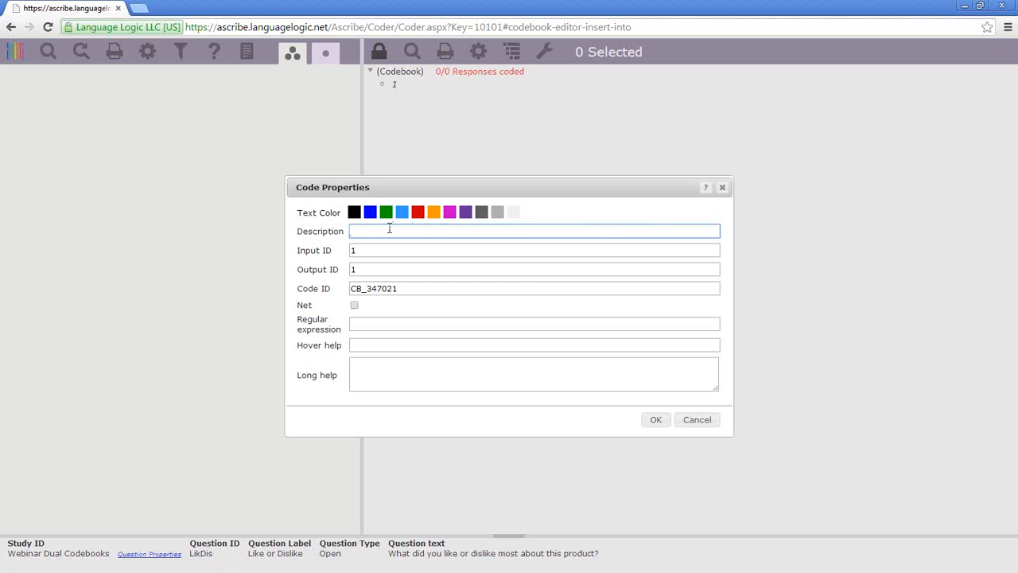
text(Nothing)
click(370, 251)
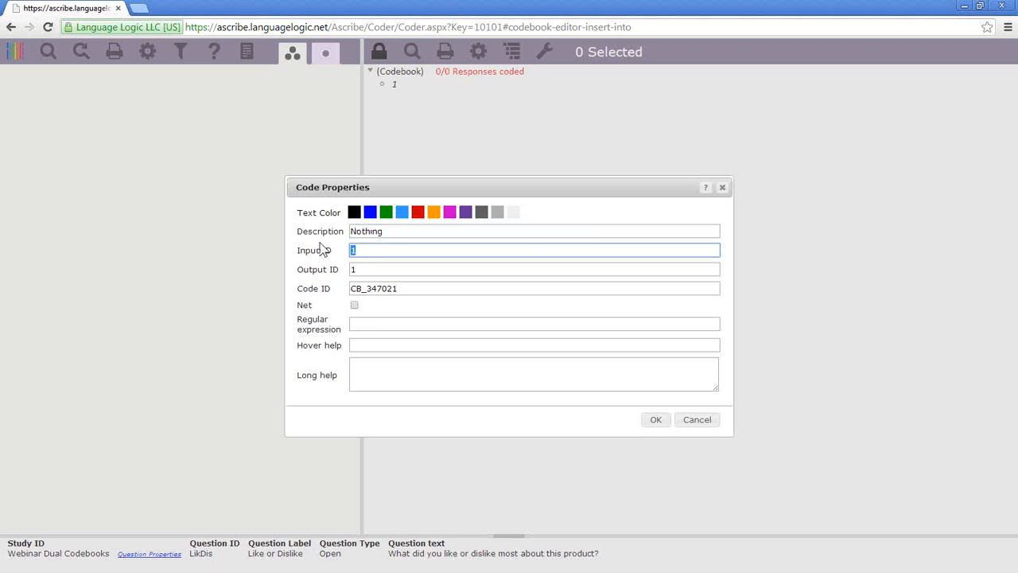
text(999)
click(363, 267)
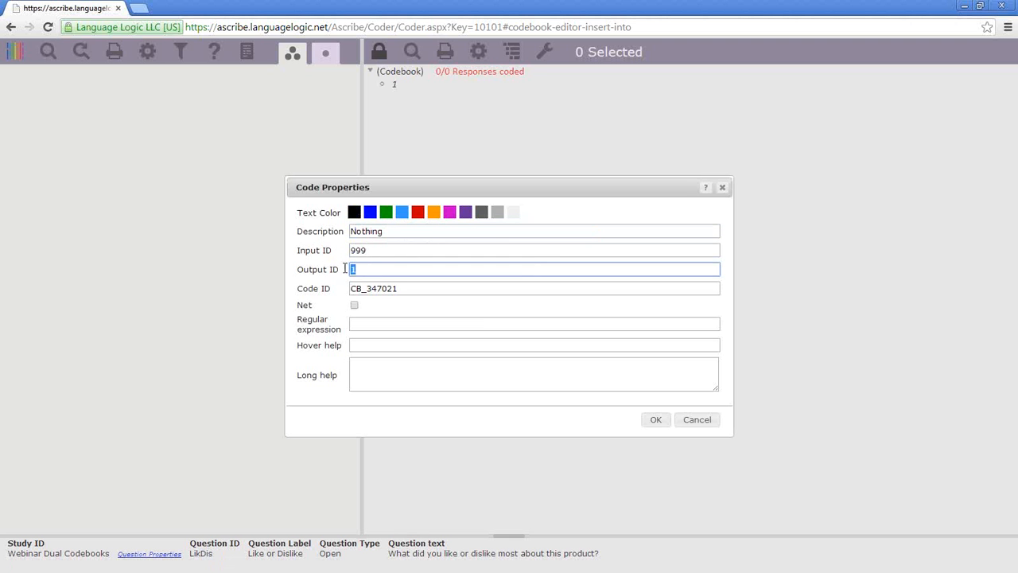
text(999)
click(650, 421)
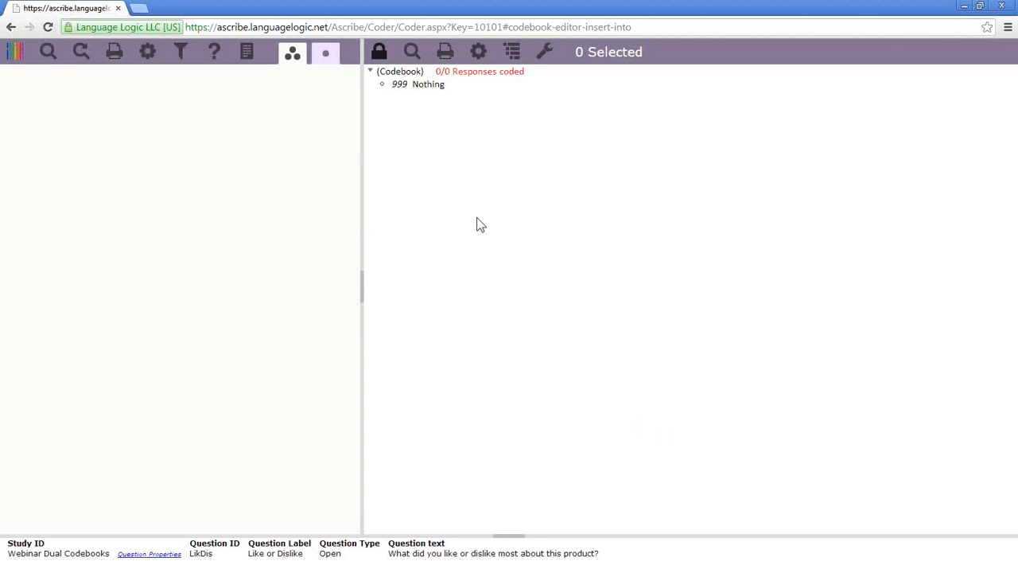
click(19, 54)
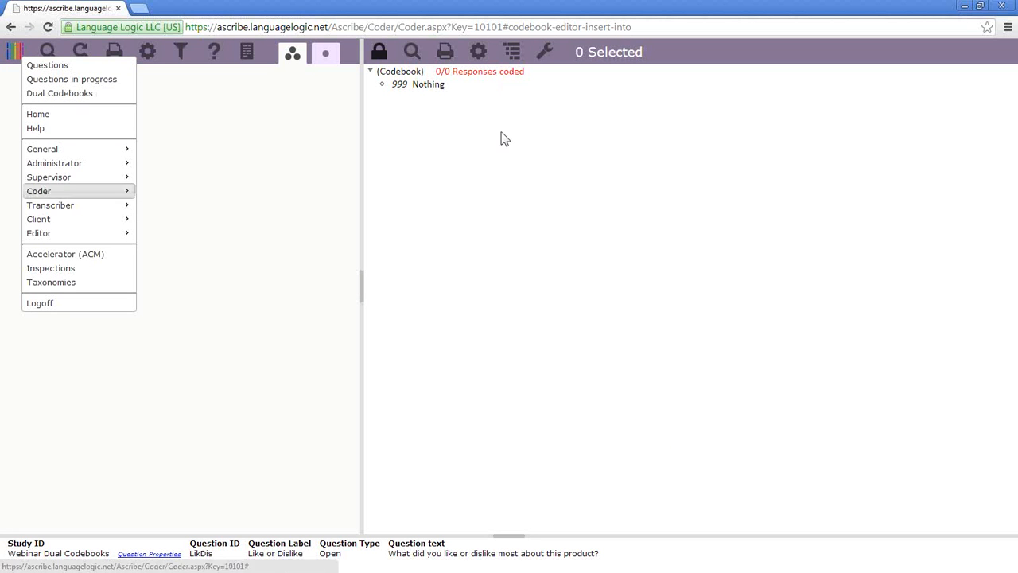
- Switch from the main menu to the Dual Codebooks page for LikDis
click(205, 557)
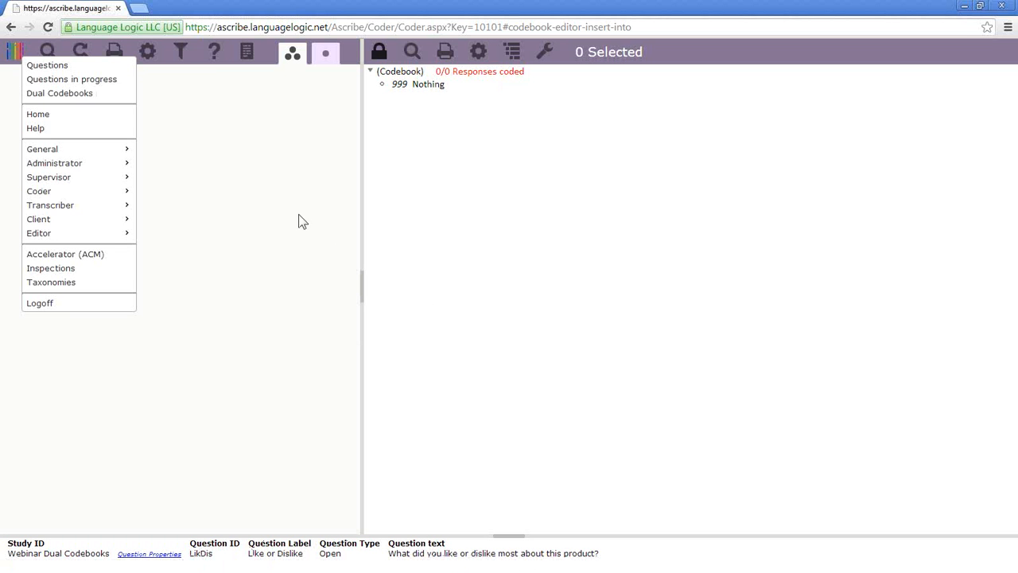
- Open Dual Codebooks and drag the splitter to widen the right 999 Nothing pane
click(75, 94)
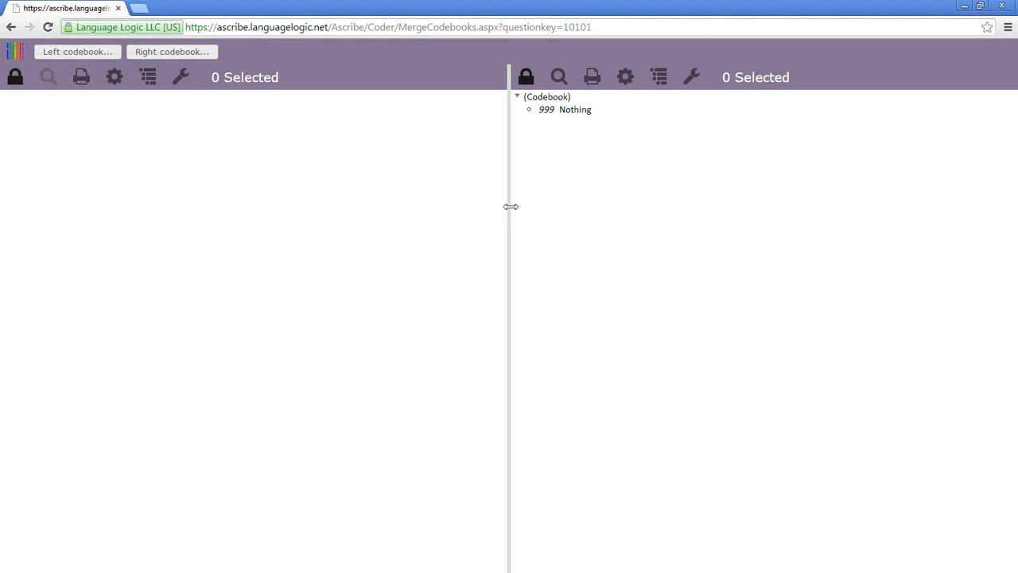
drag(505, 204, 386, 200)
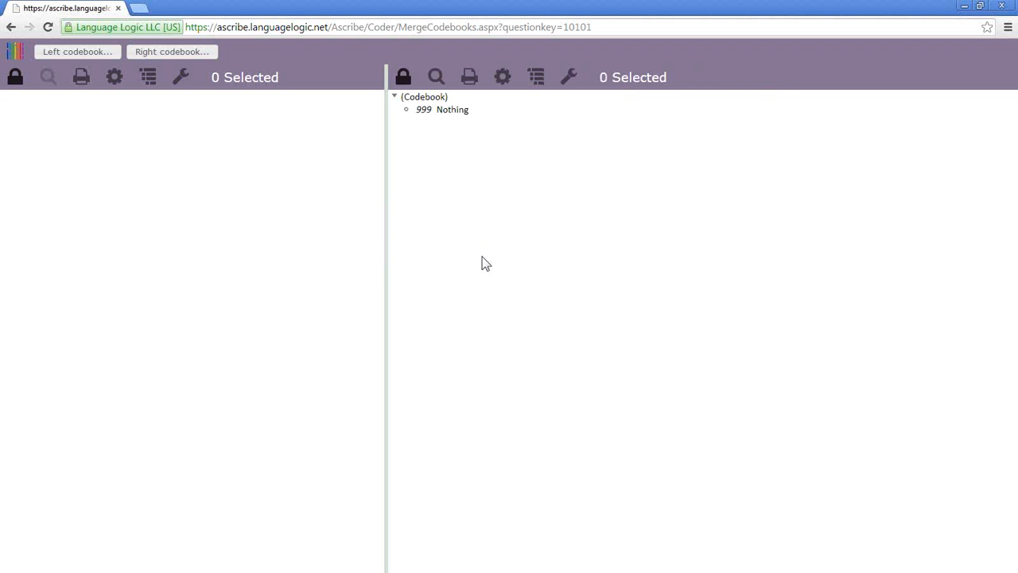
click(16, 53)
click(38, 78)
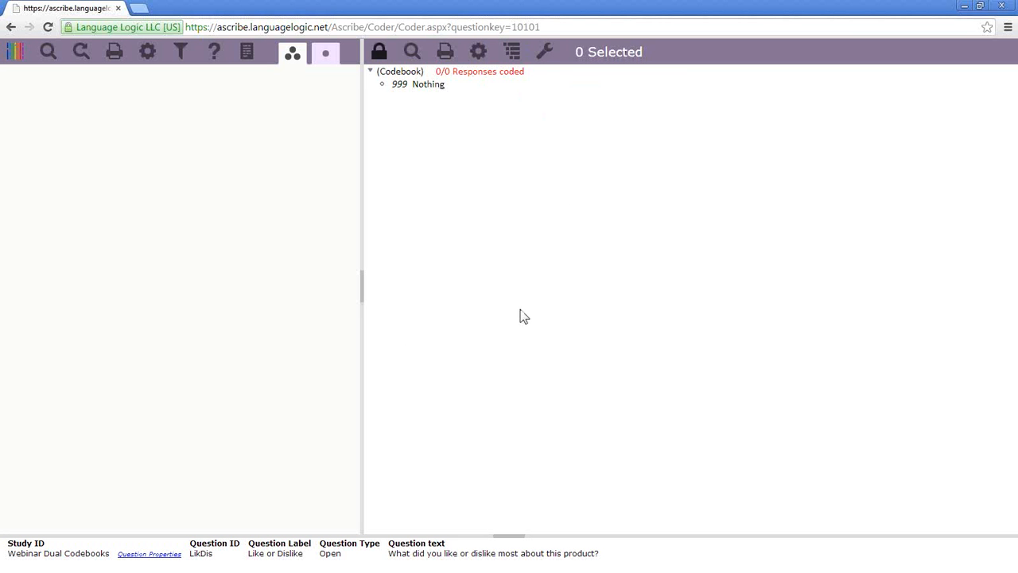
click(14, 52)
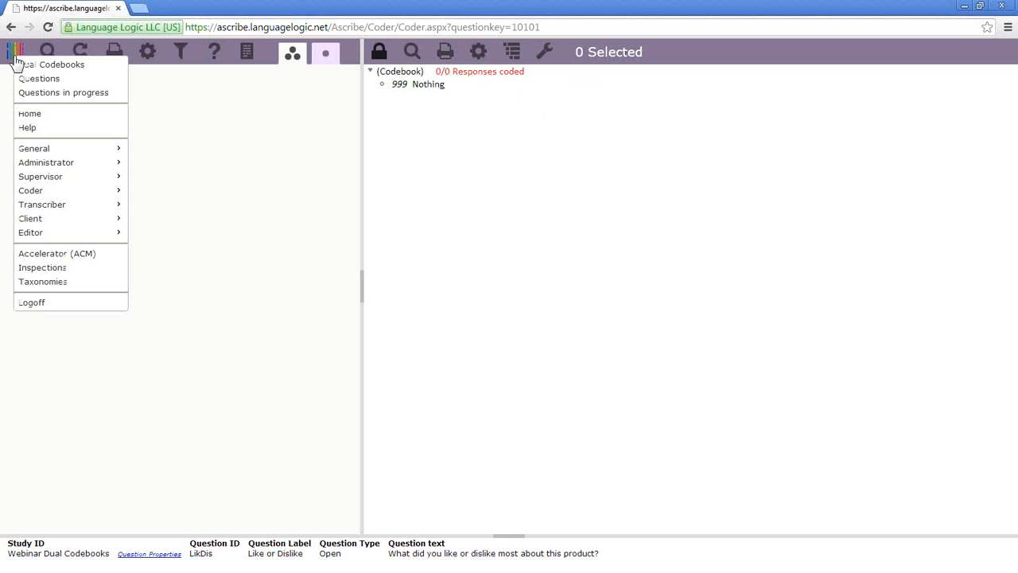
click(35, 67)
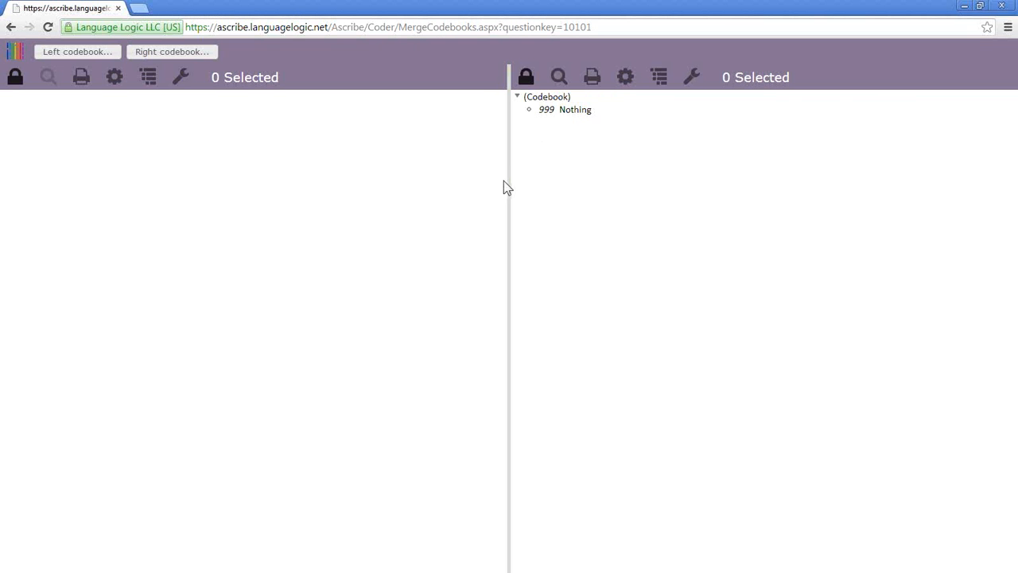
drag(509, 182, 328, 161)
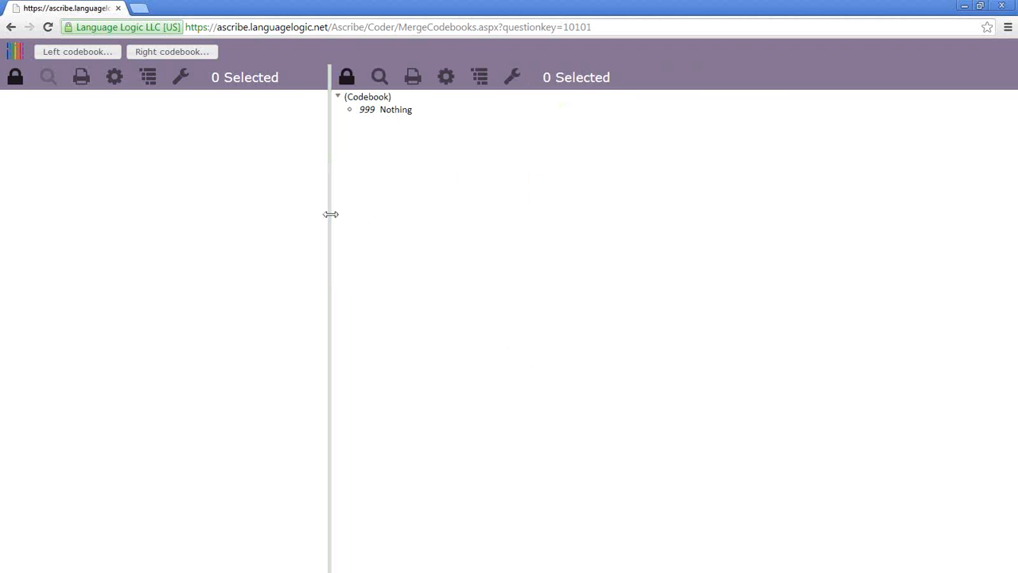
drag(329, 214, 360, 214)
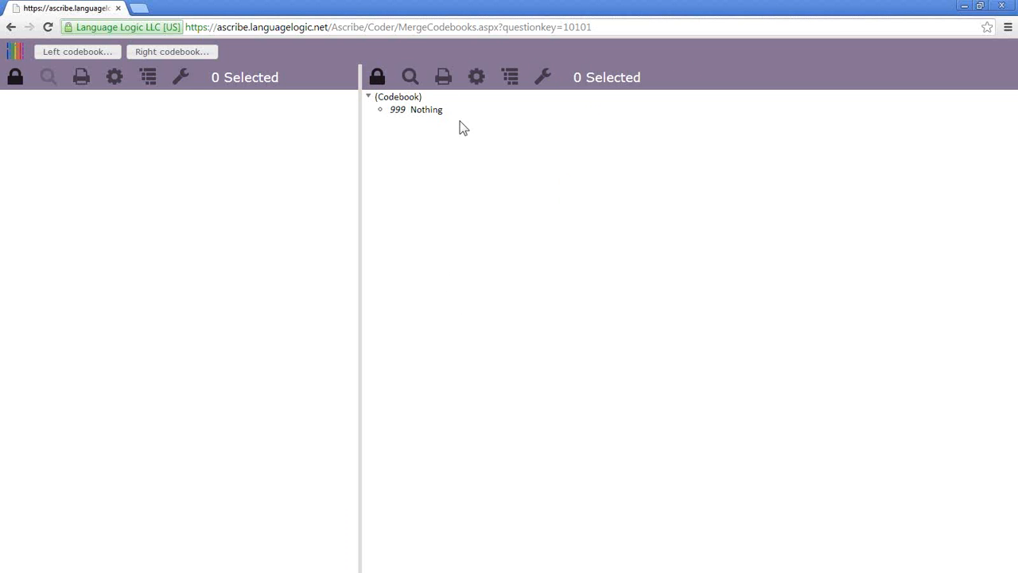
- Open the left-pane codebook search, limited to open-question codebooks and searching within codes
click(90, 57)
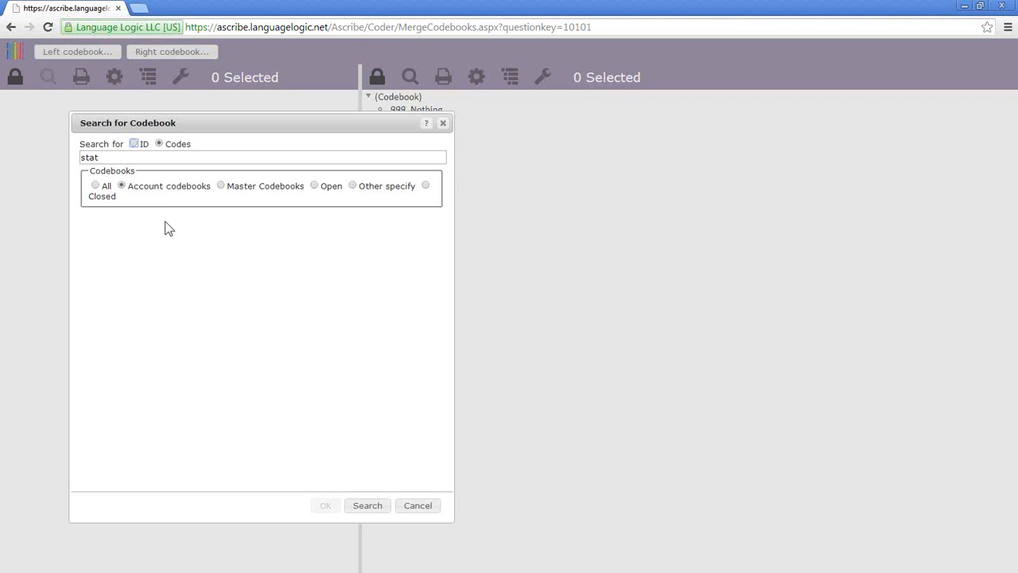
click(130, 157)
double_click(131, 157)
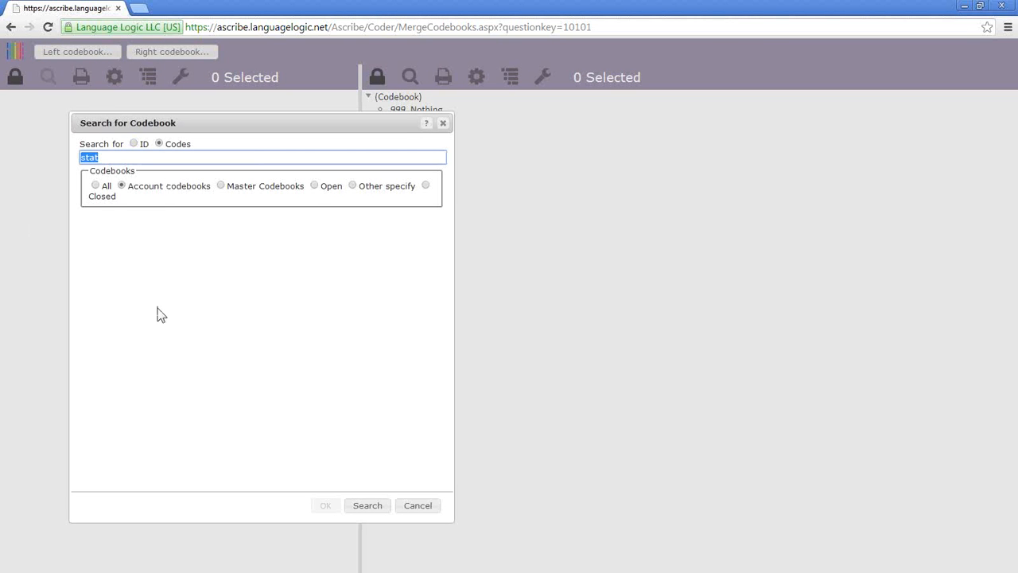
click(315, 186)
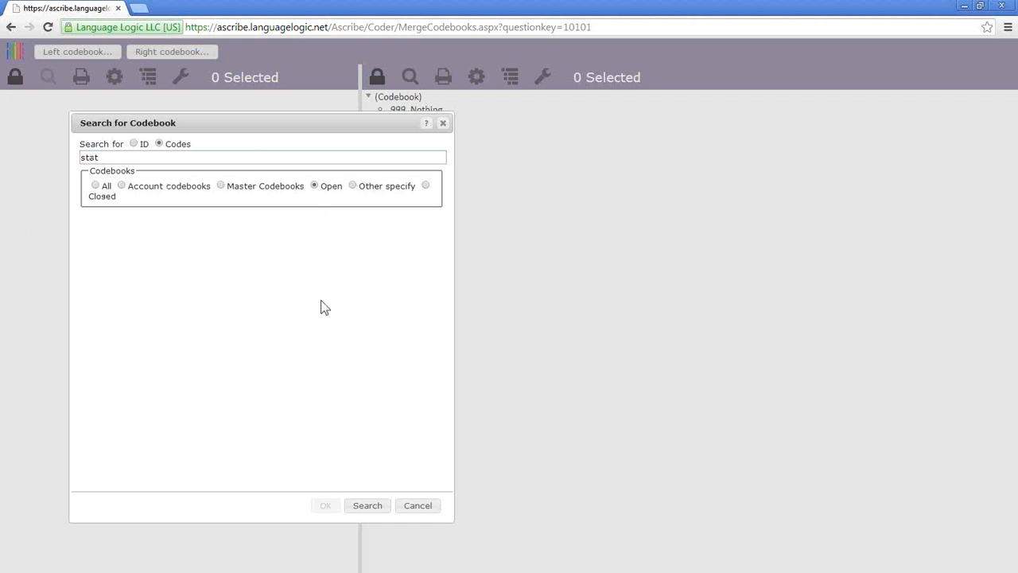
double_click(110, 157)
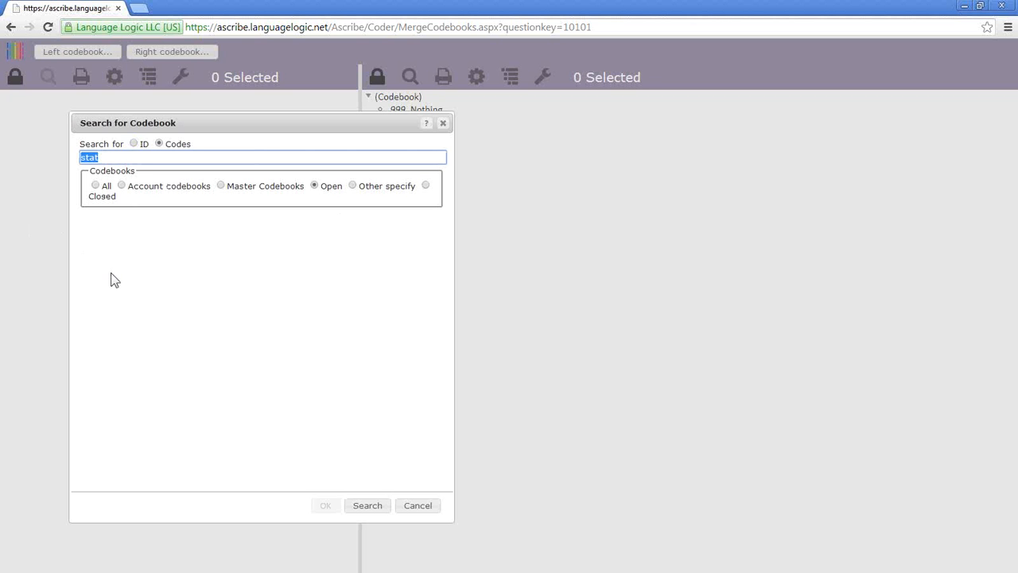
click(133, 143)
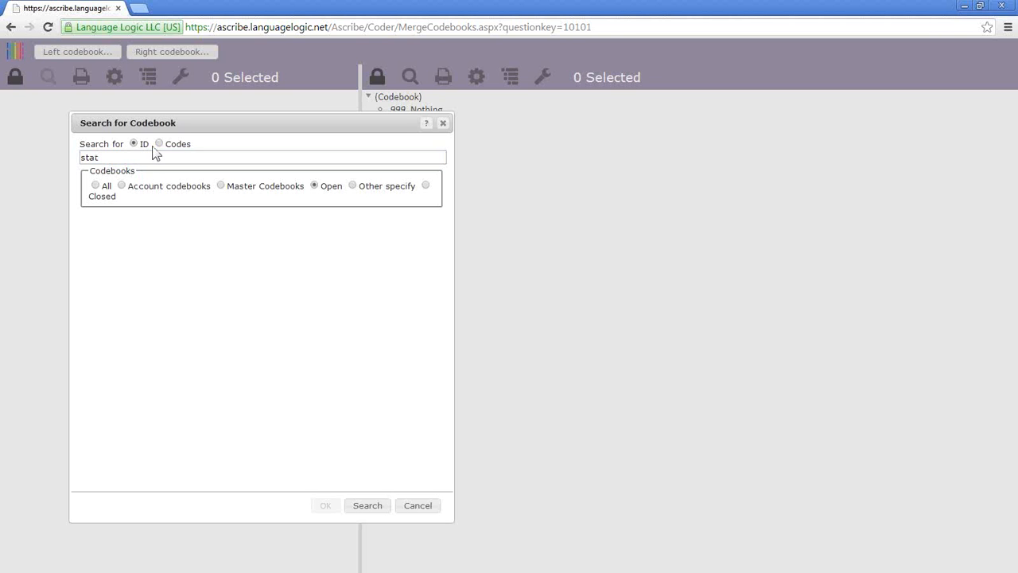
click(159, 144)
- Replace the search text 'stat' with 'static' and run the search
drag(121, 157, 3, 184)
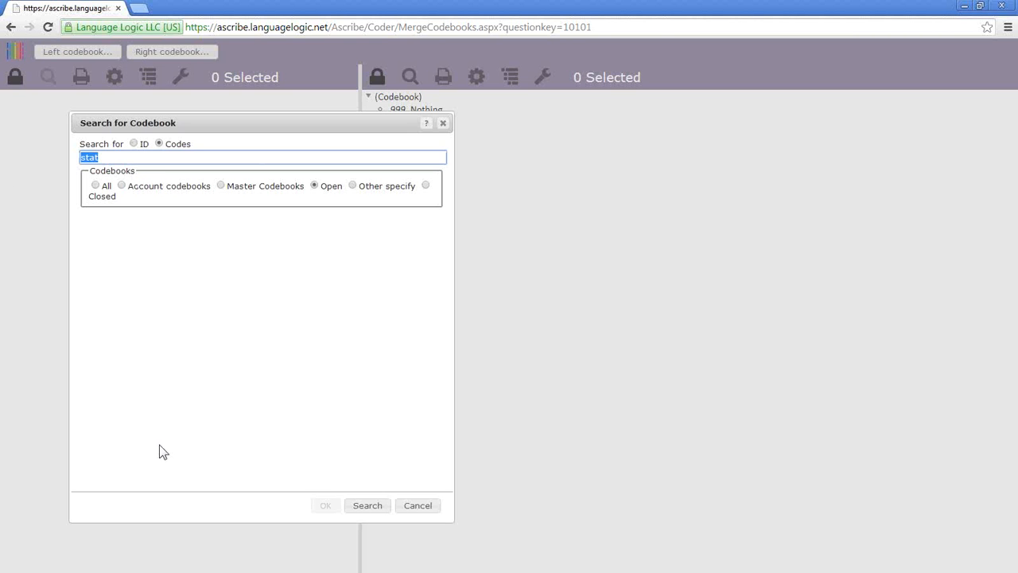
text(static)
click(379, 509)
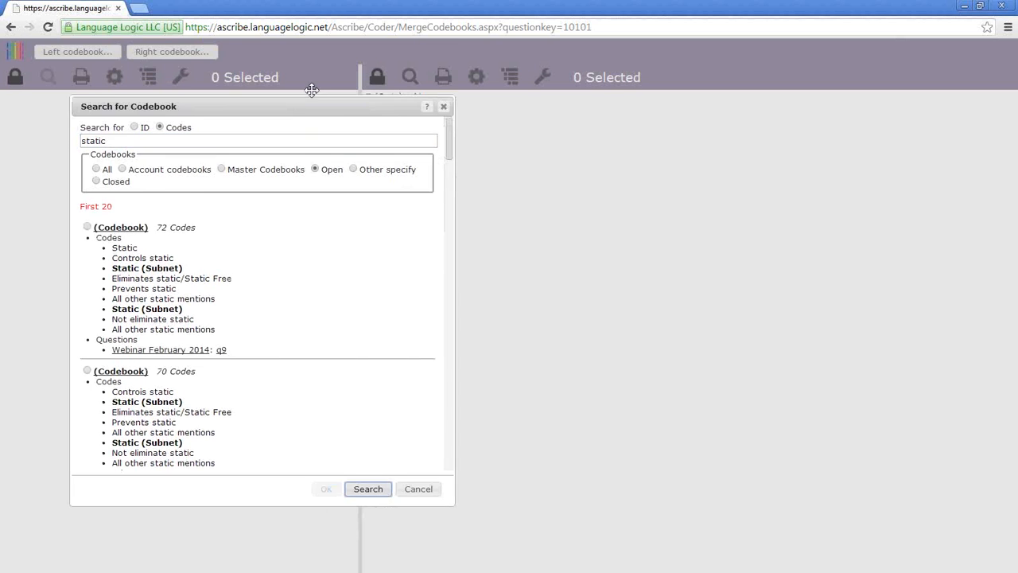
mouse_move(449, 98)
mouse_down()
mouse_move(452, 358)
mouse_move(472, 146)
mouse_move(465, 93)
mouse_up()
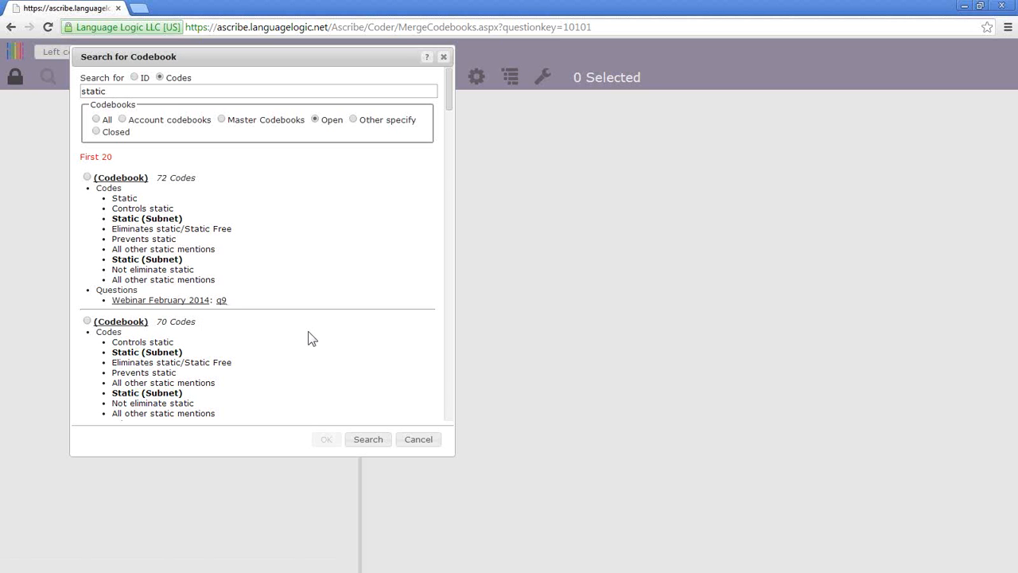
click(221, 300)
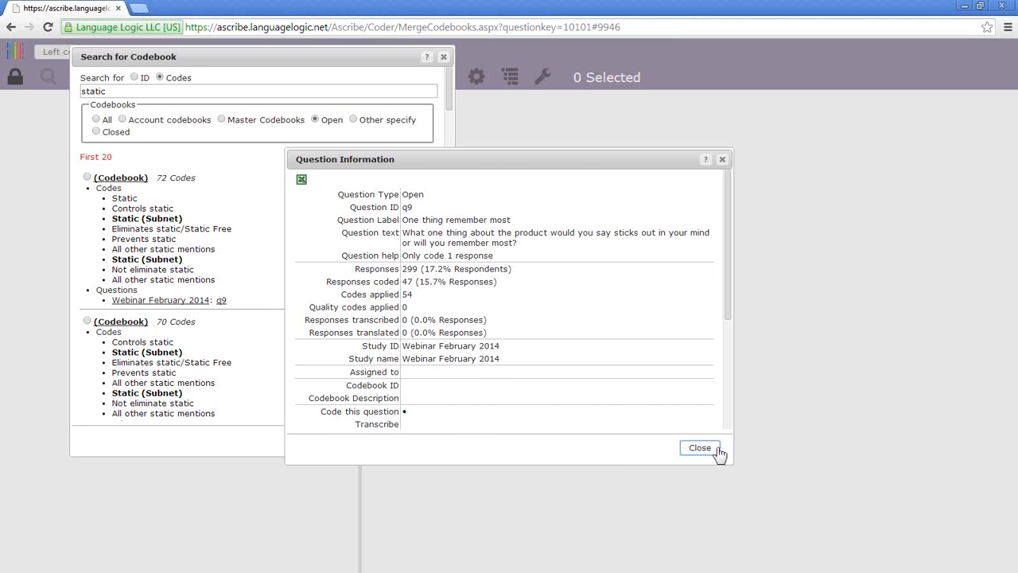
click(717, 450)
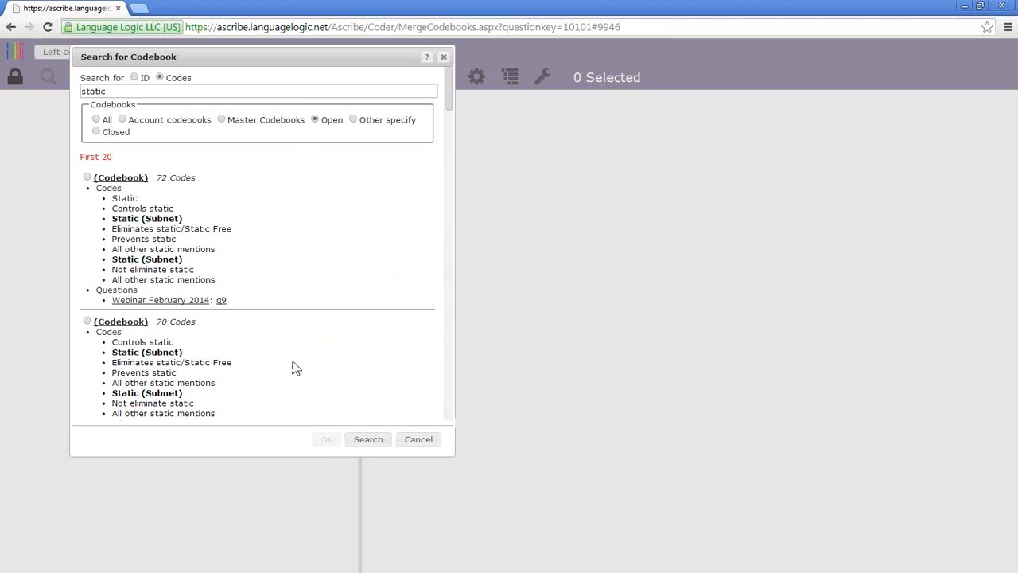
click(189, 301)
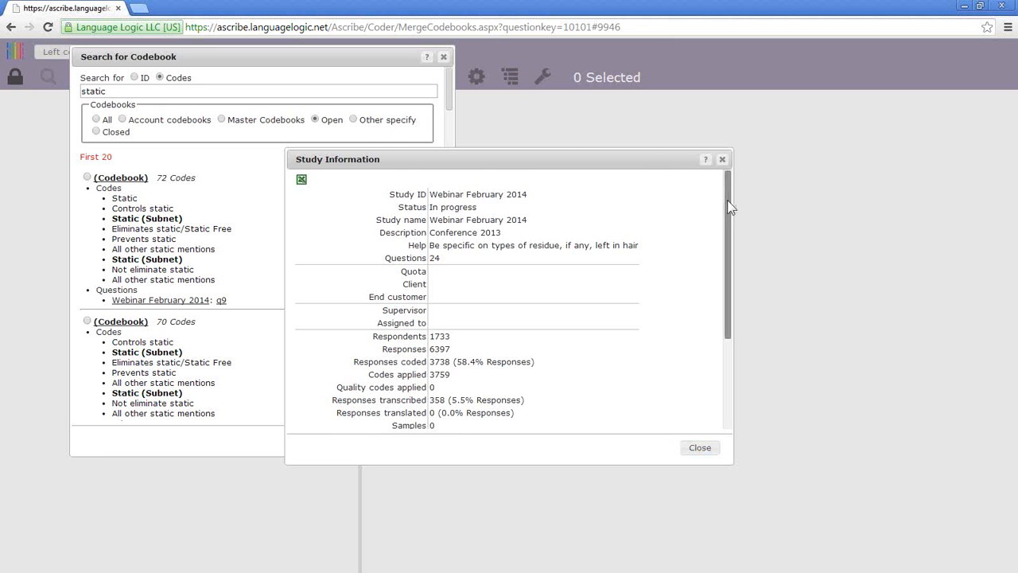
drag(727, 199, 713, 315)
scroll(716, 255, up, 5)
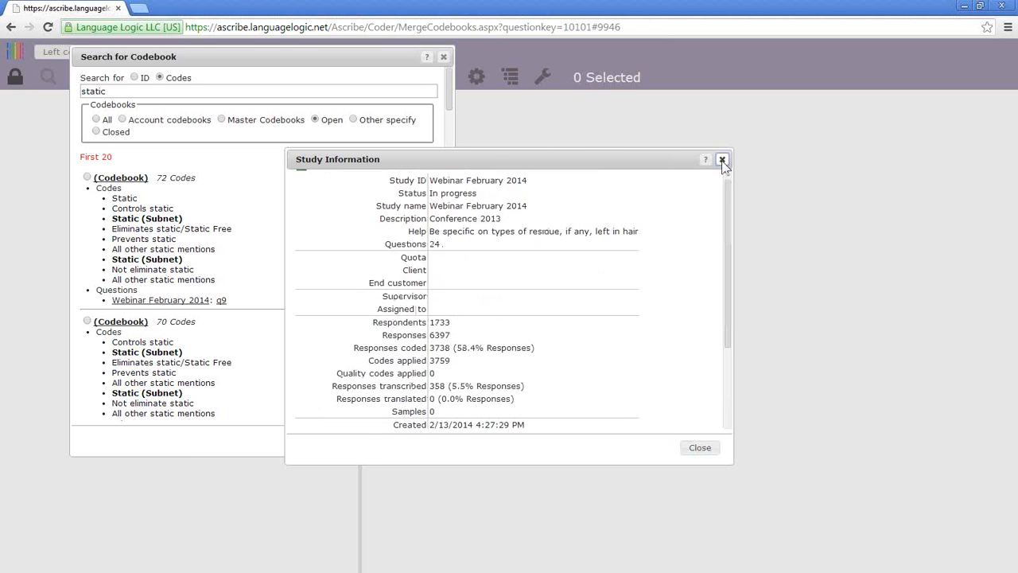
click(722, 160)
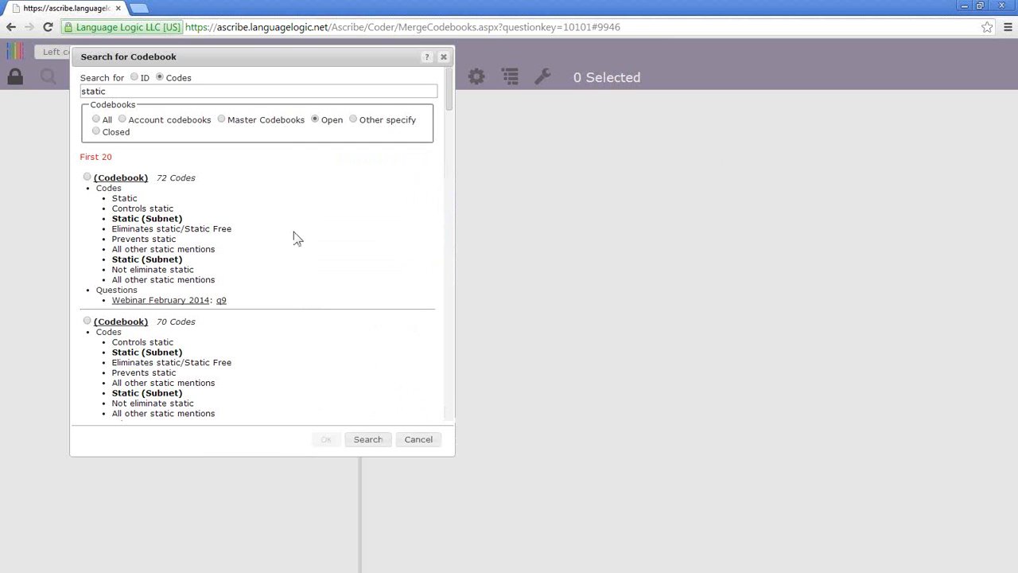
click(121, 177)
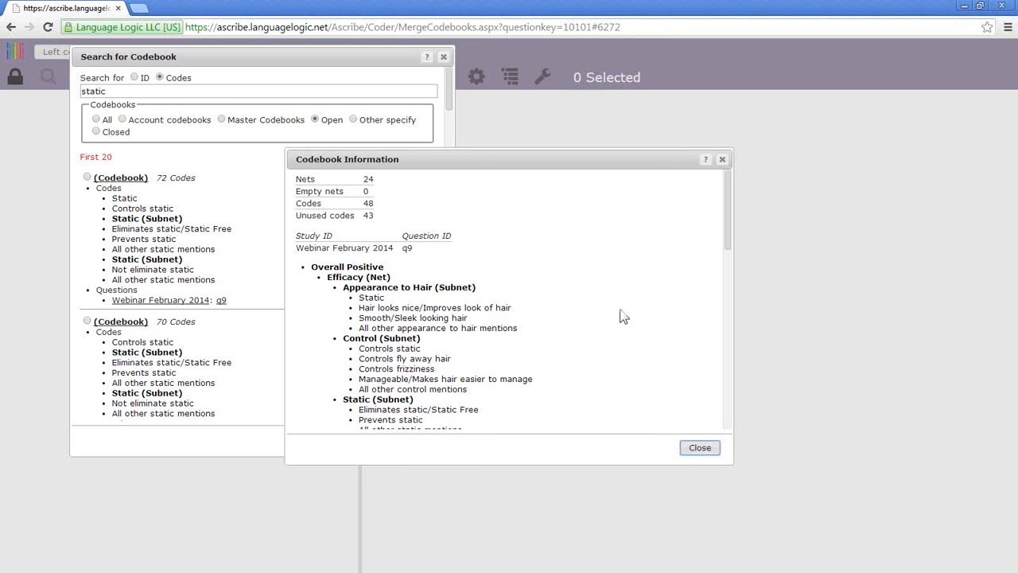
drag(724, 206, 707, 141)
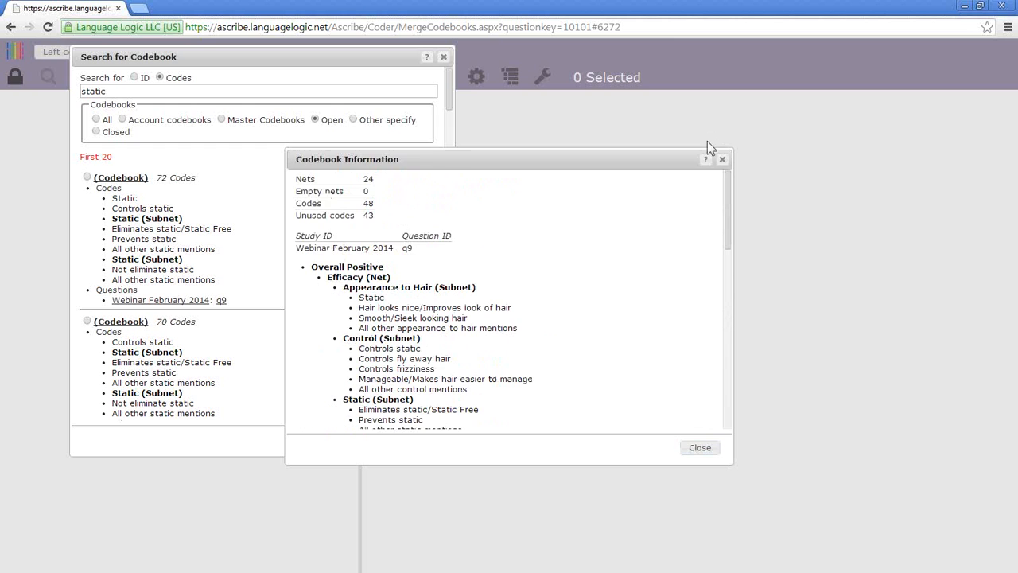
click(722, 159)
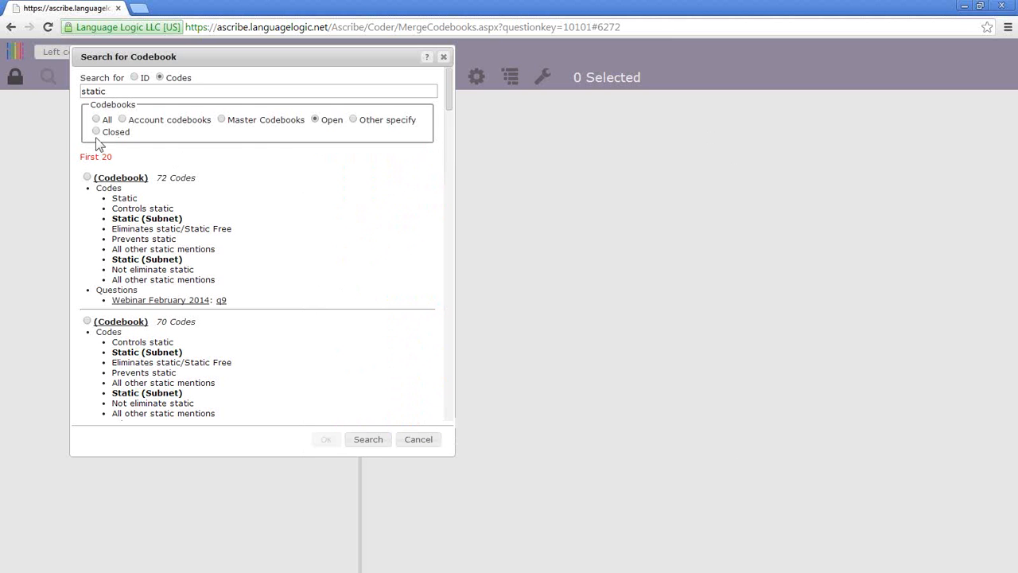
- Rerun the 'static' code search among account codebooks and move the dialog aside
scroll(319, 294, down, 6)
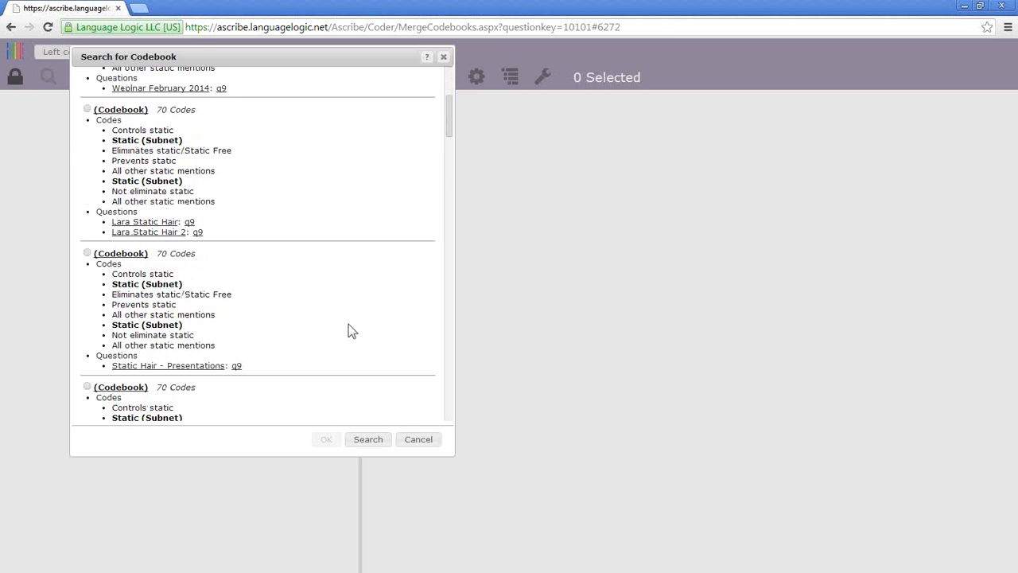
scroll(351, 327, down, 10)
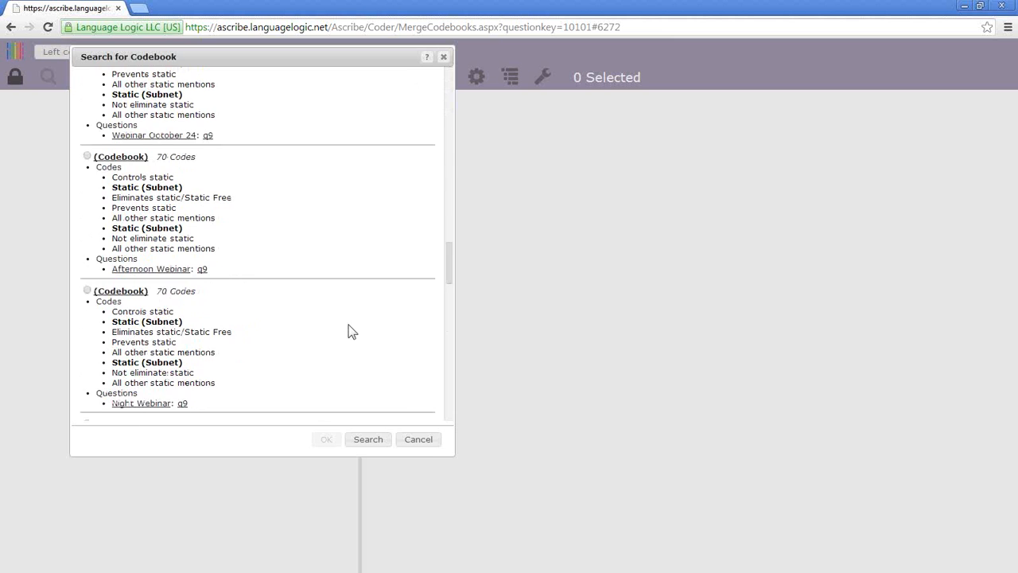
scroll(346, 324, up, 15)
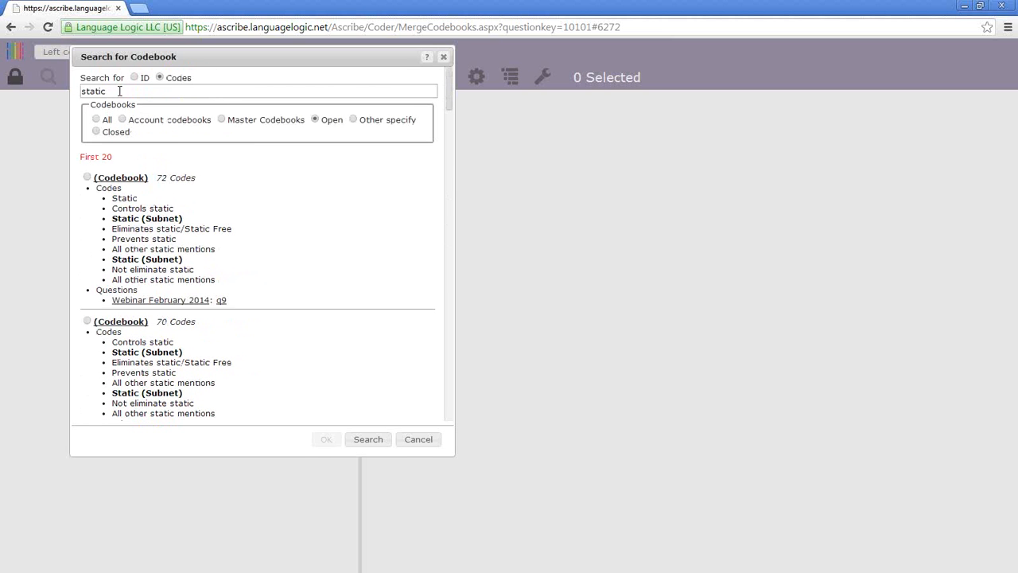
click(120, 91)
text(,)
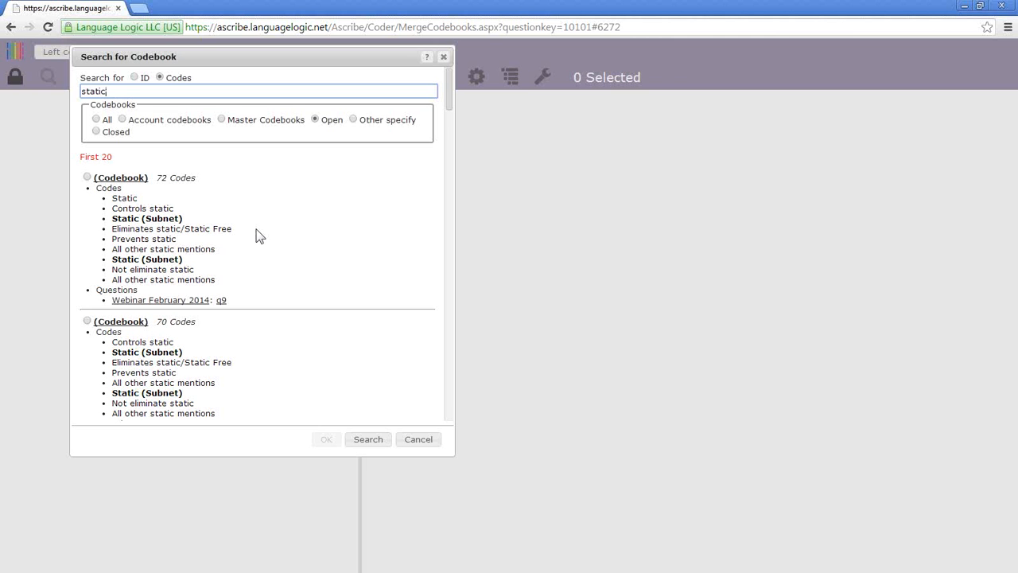
click(124, 118)
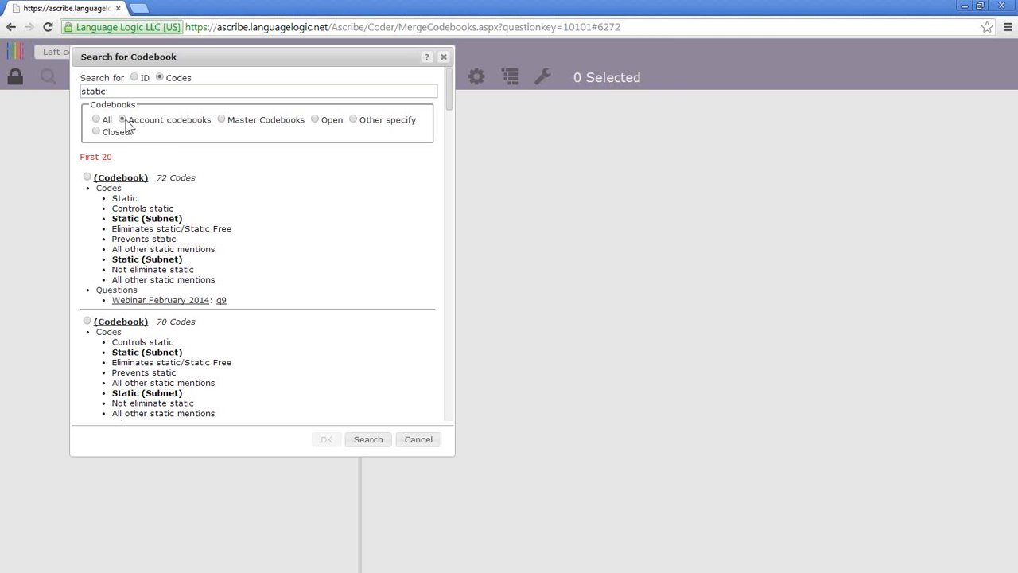
click(364, 439)
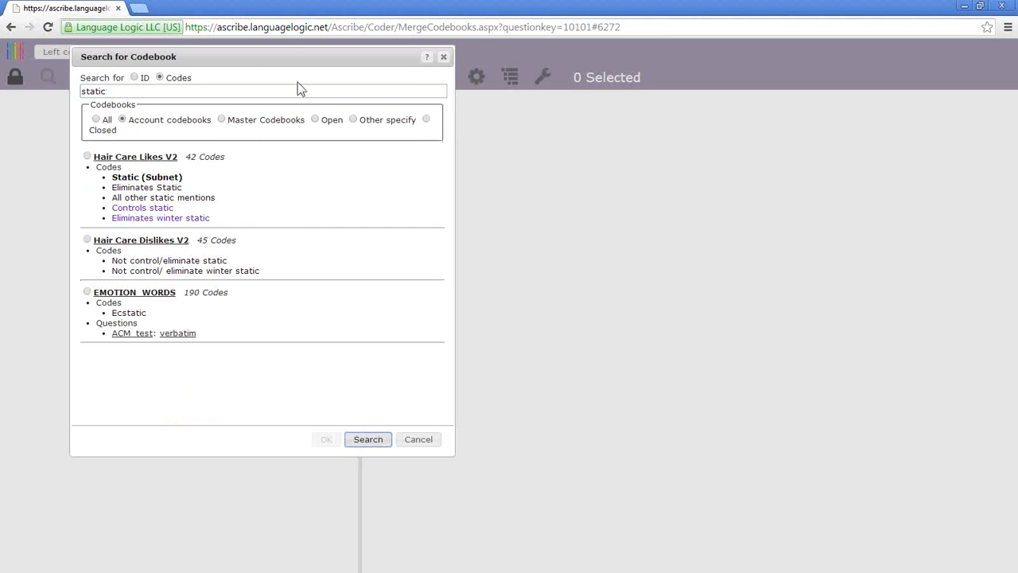
drag(299, 57, 342, 146)
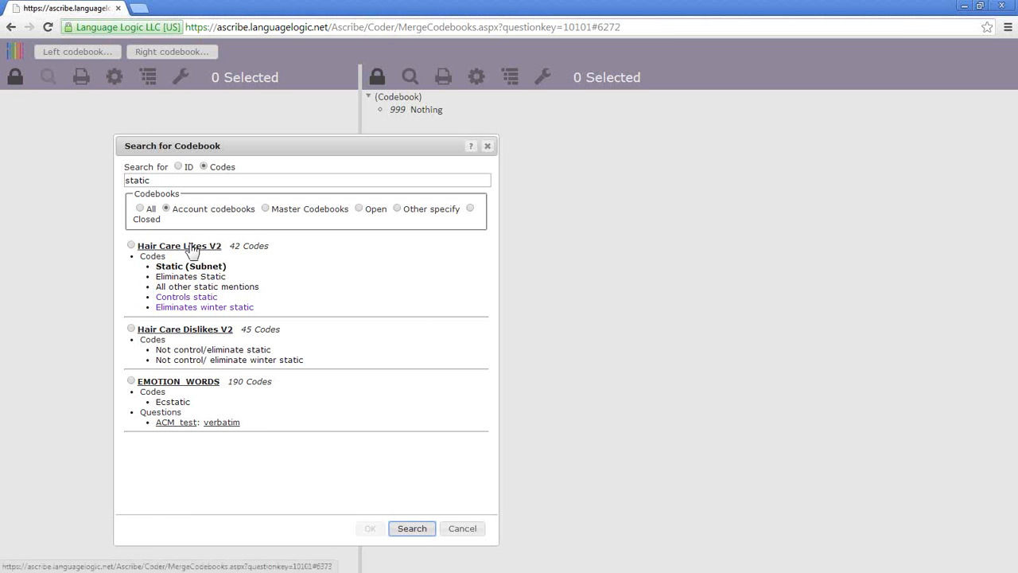
- Load the Hair Care Likes V2 account codebook into the left pane
click(131, 245)
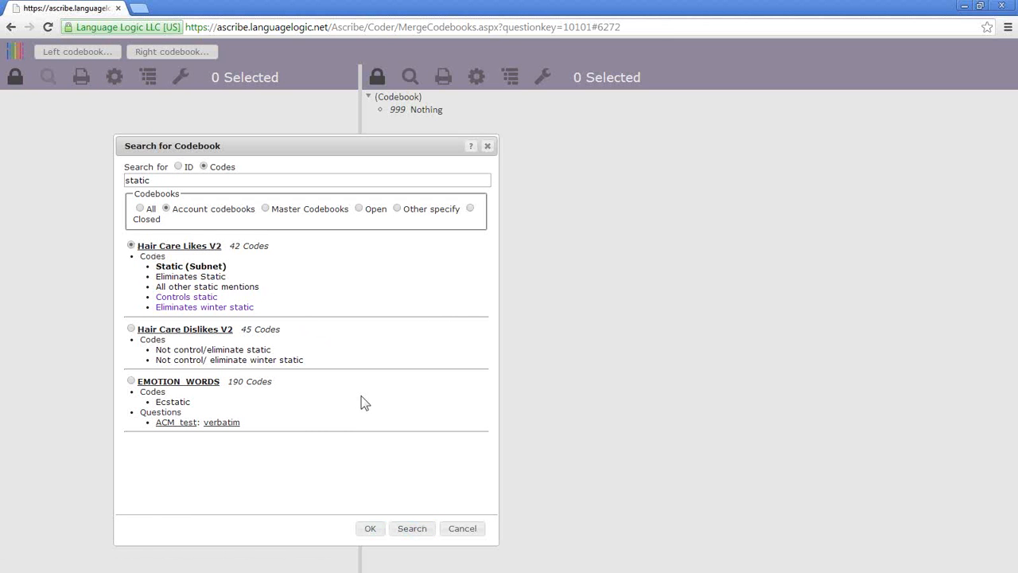
click(372, 530)
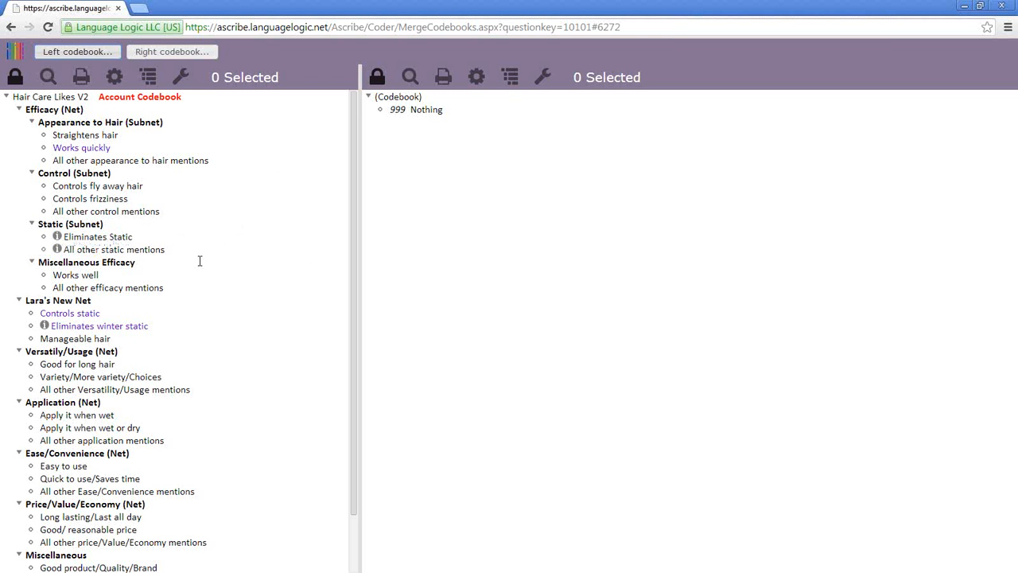
click(77, 53)
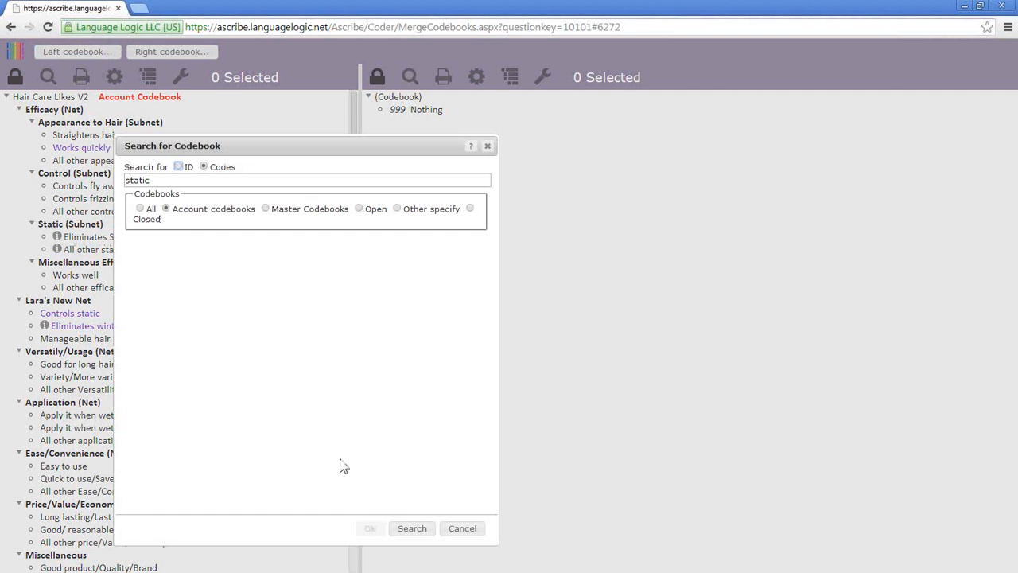
click(414, 530)
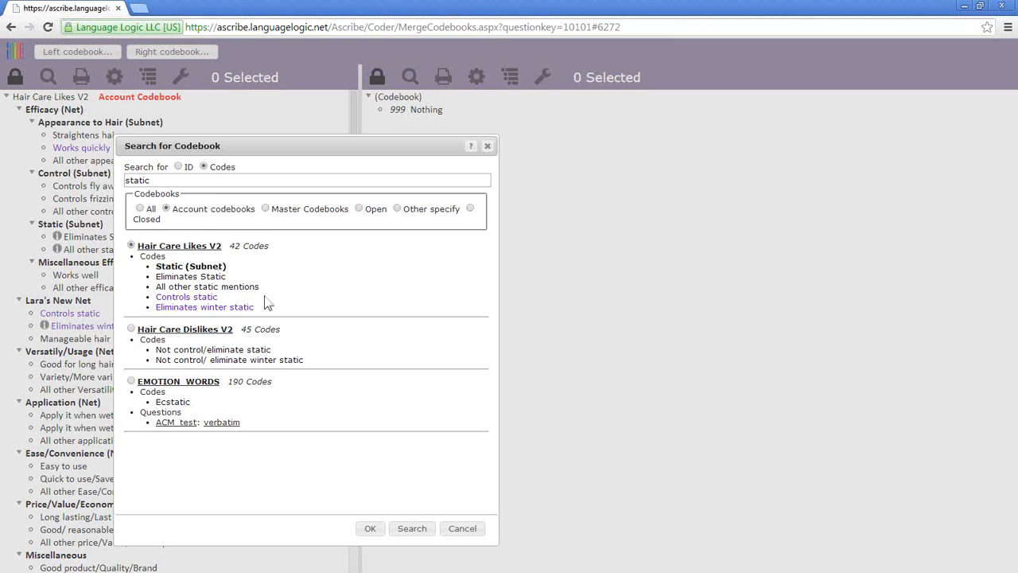
click(373, 530)
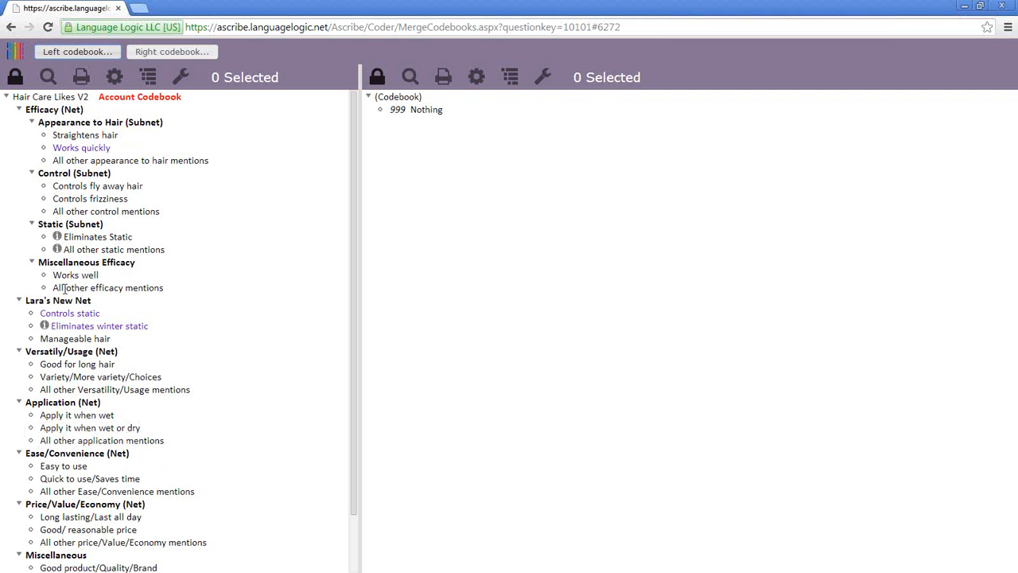
mouse_move(90, 364)
mouse_down()
mouse_move(90, 380)
mouse_move(90, 368)
mouse_up()
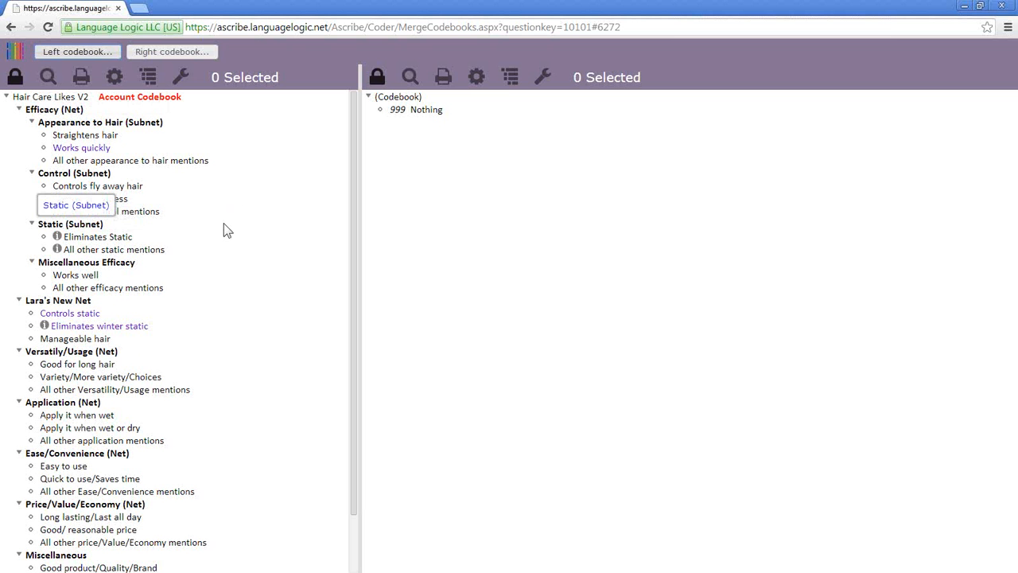
- Unlock the left and right codebooks for editing
click(20, 78)
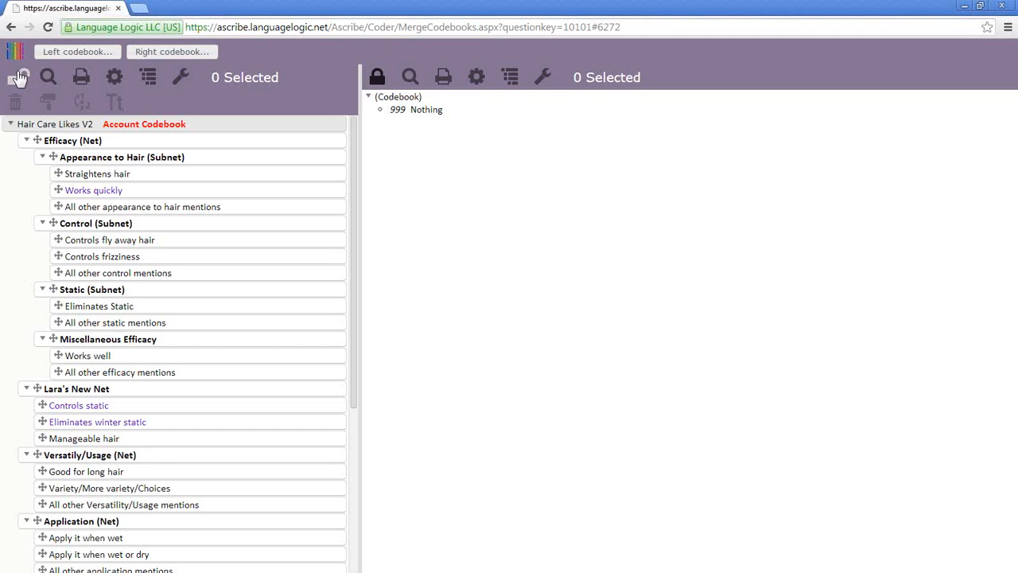
click(18, 78)
click(377, 79)
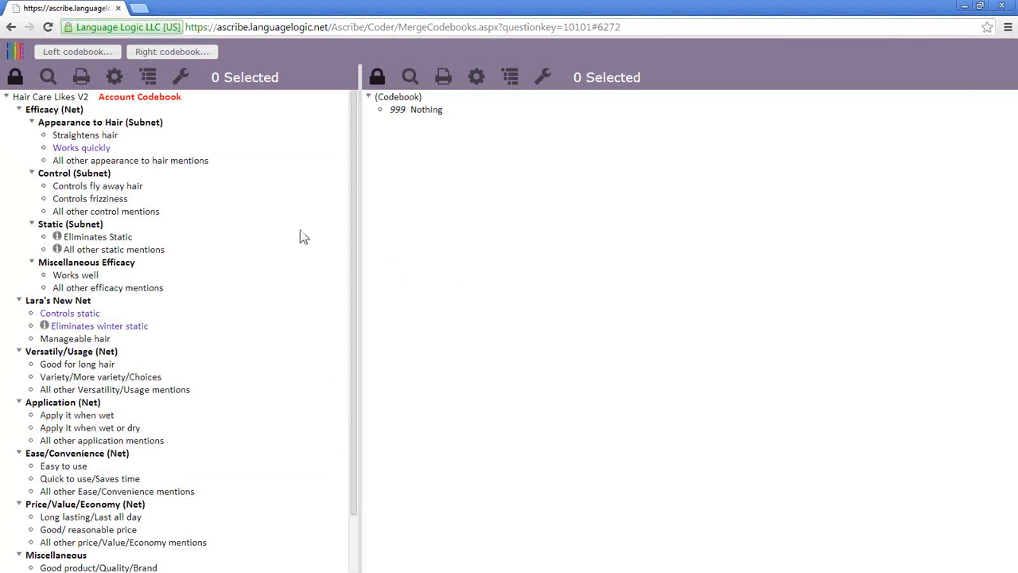
click(14, 79)
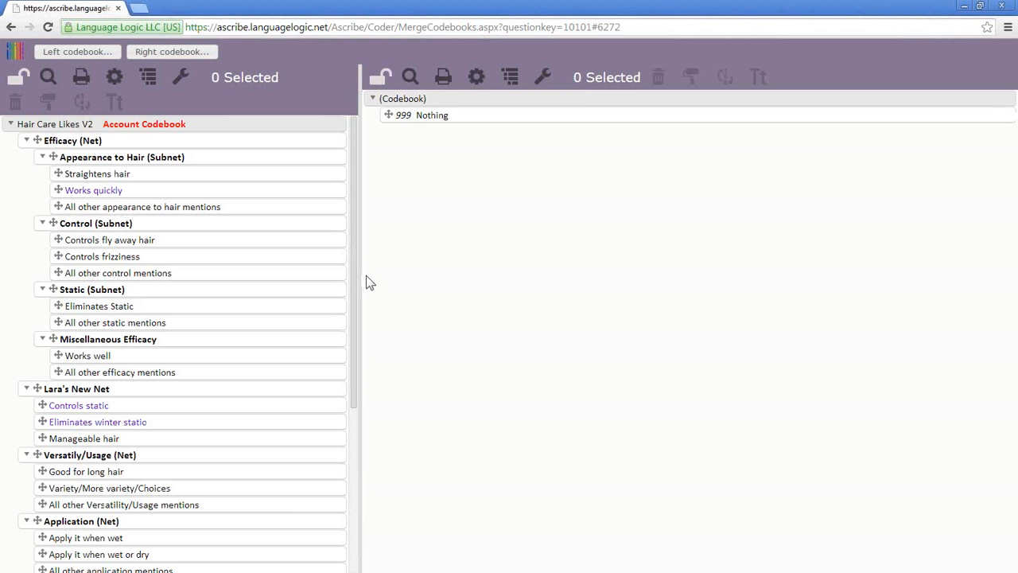
- Paste the left Efficacy (Net) branch (codes 201–213) into the right codebook, then rerun the 'static' search
right_click(110, 146)
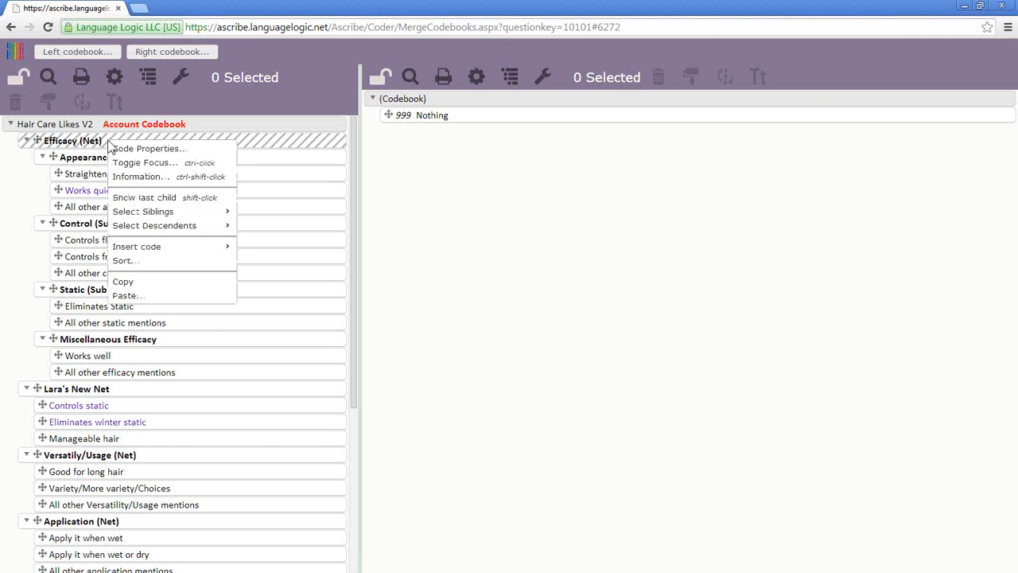
click(151, 288)
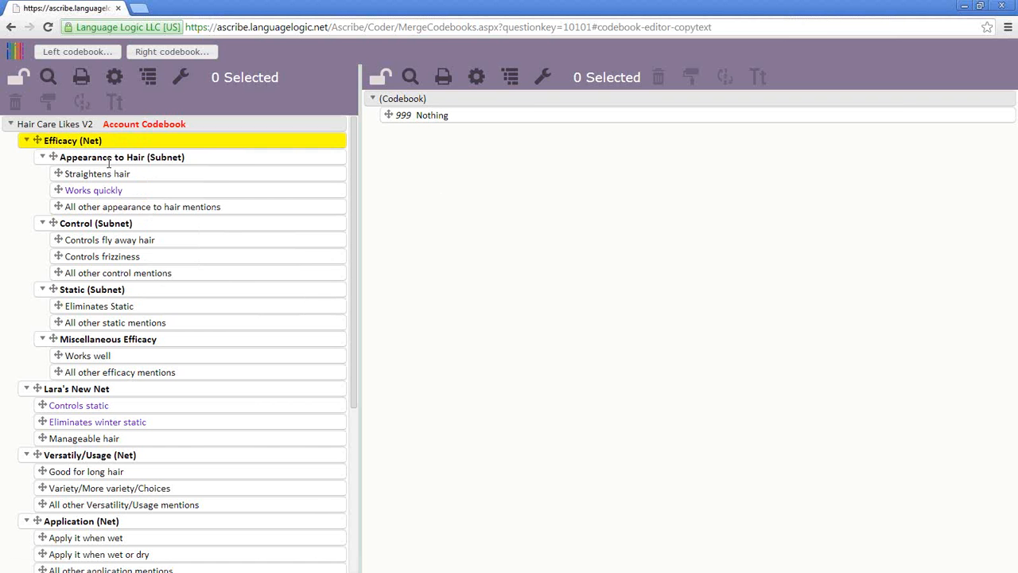
right_click(424, 100)
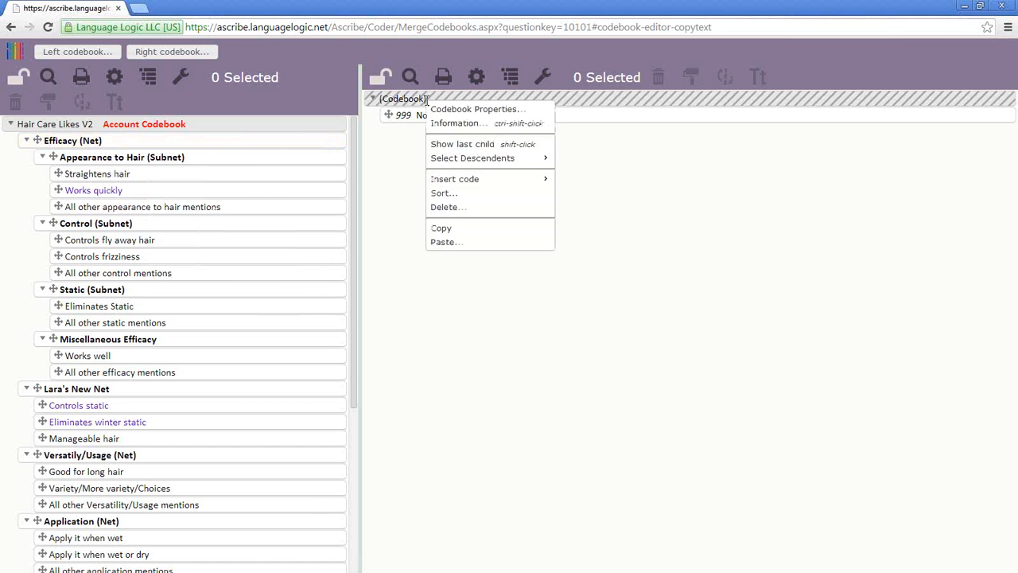
click(449, 244)
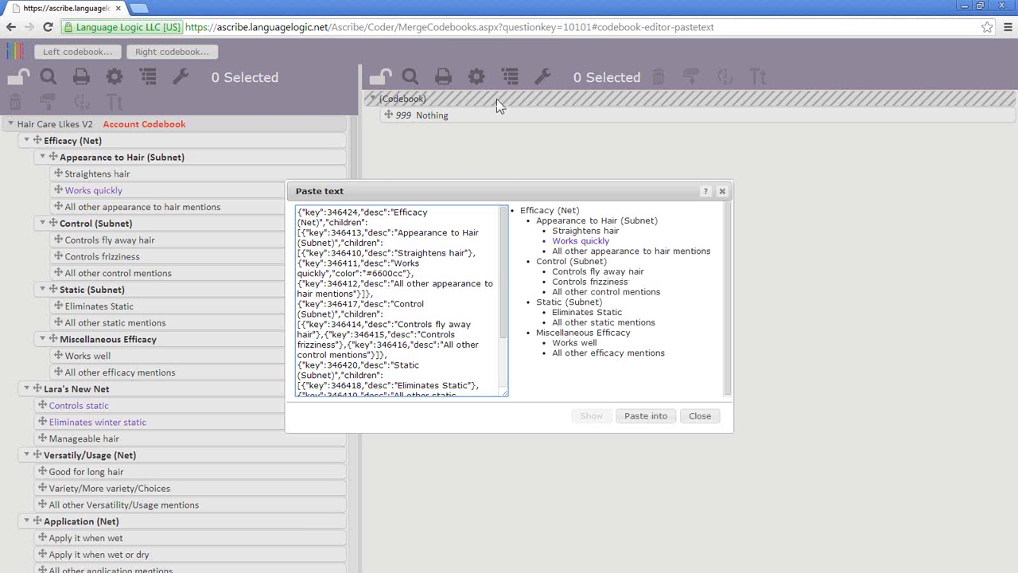
click(645, 418)
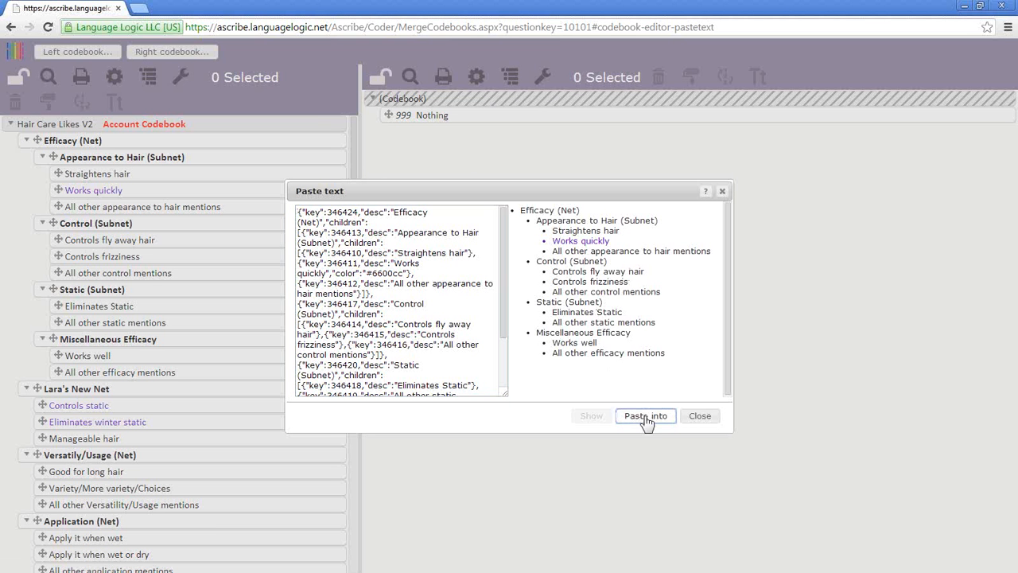
click(645, 419)
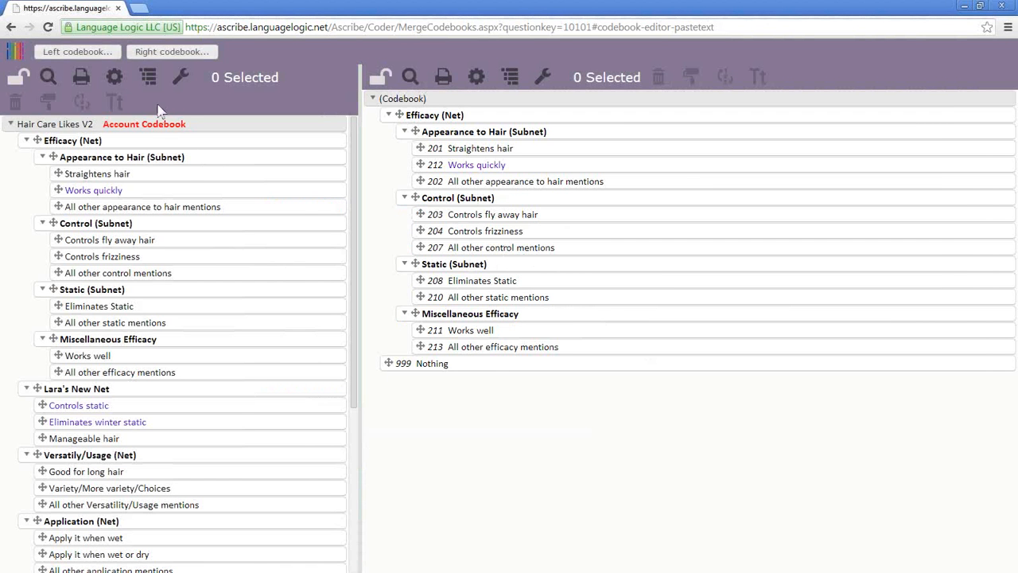
click(112, 56)
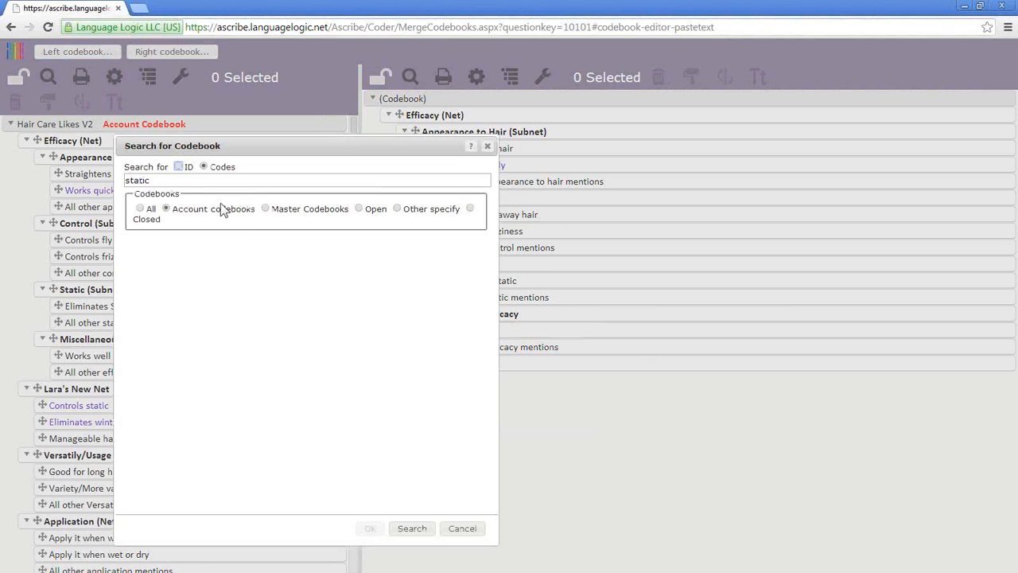
click(412, 529)
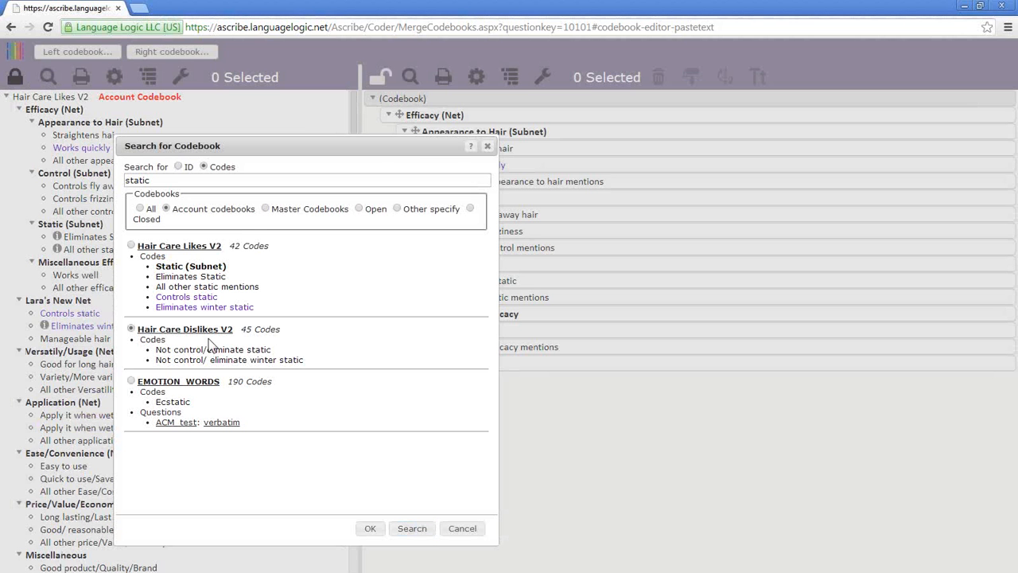
- Load Hair Care Dislikes V2 on the left and paste its Efficacy (Net) codes 401–416 into the right codebook
click(376, 528)
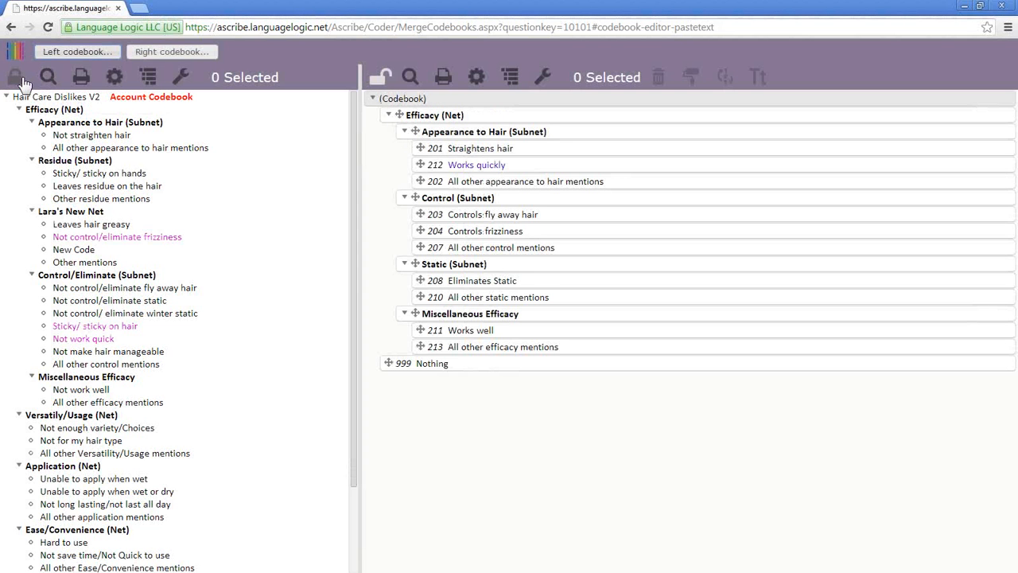
click(23, 83)
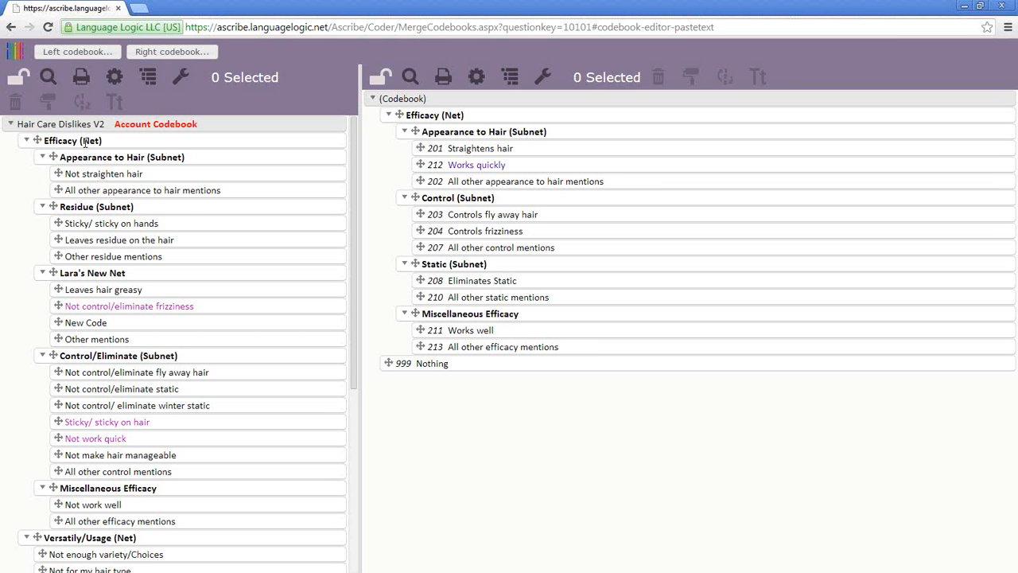
right_click(85, 142)
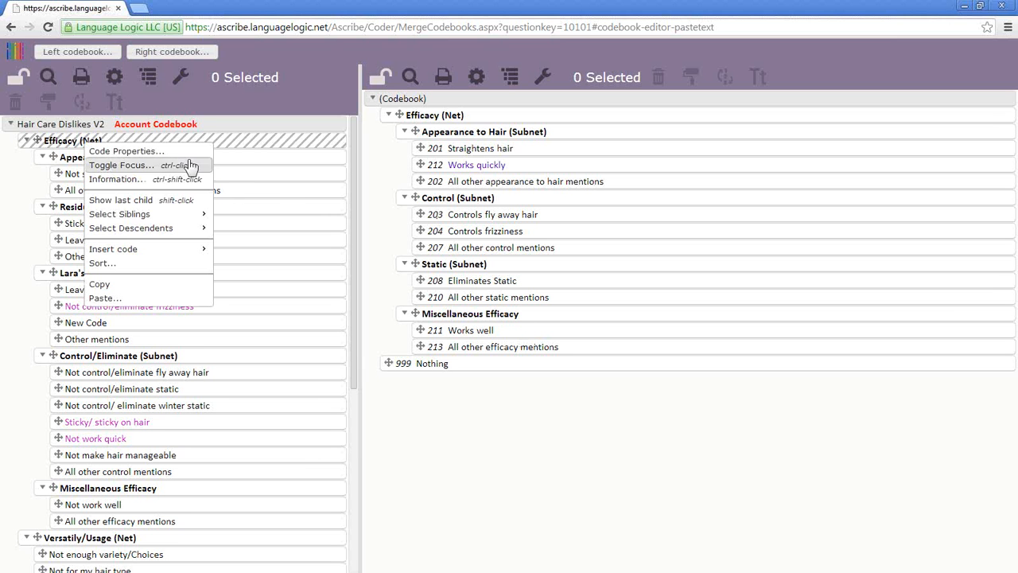
click(179, 283)
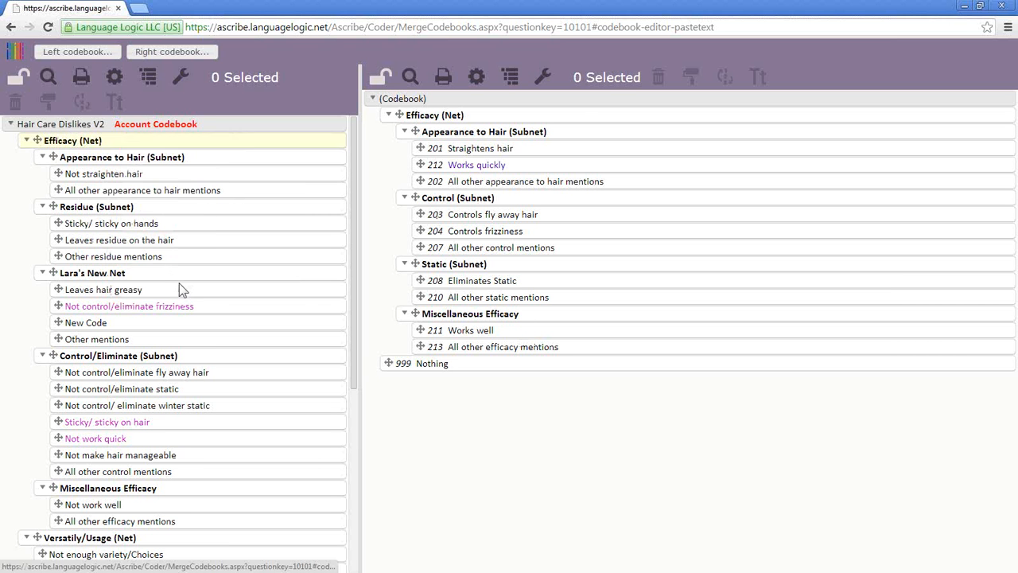
right_click(456, 100)
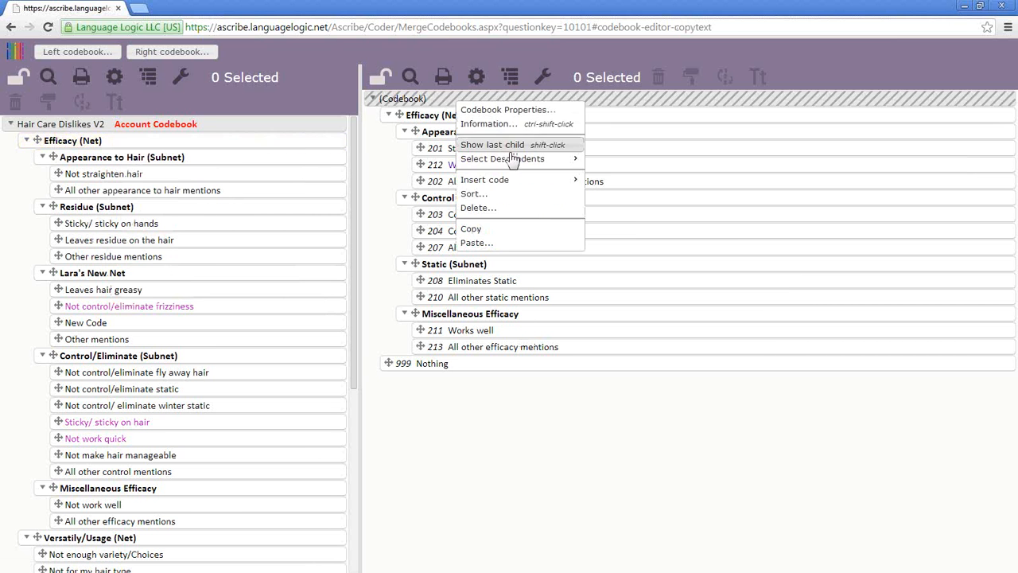
click(512, 250)
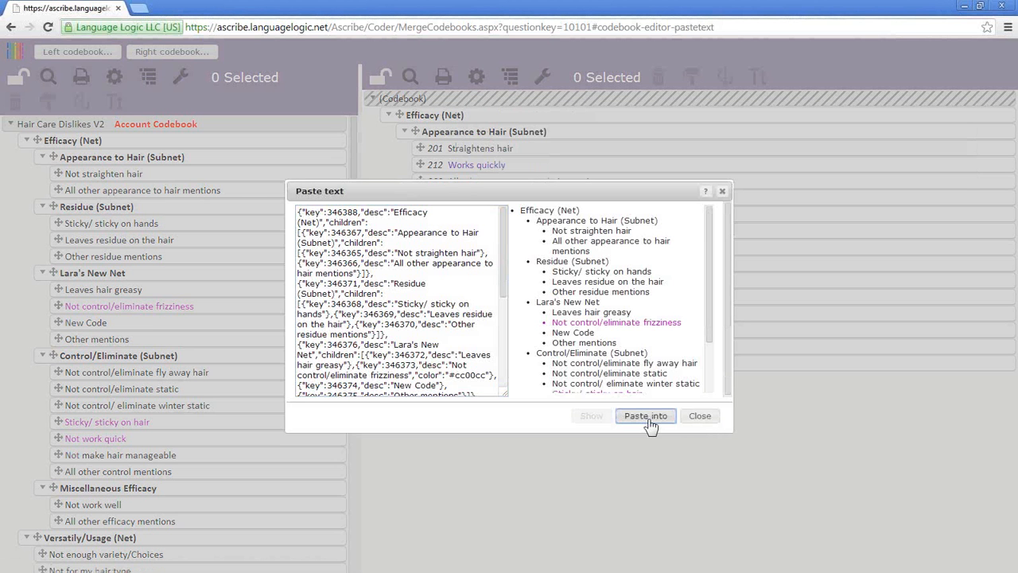
click(646, 416)
- Rename the top efficacy net (codes 401–416) to 'Efficacy (Net) Neg'
right_click(496, 119)
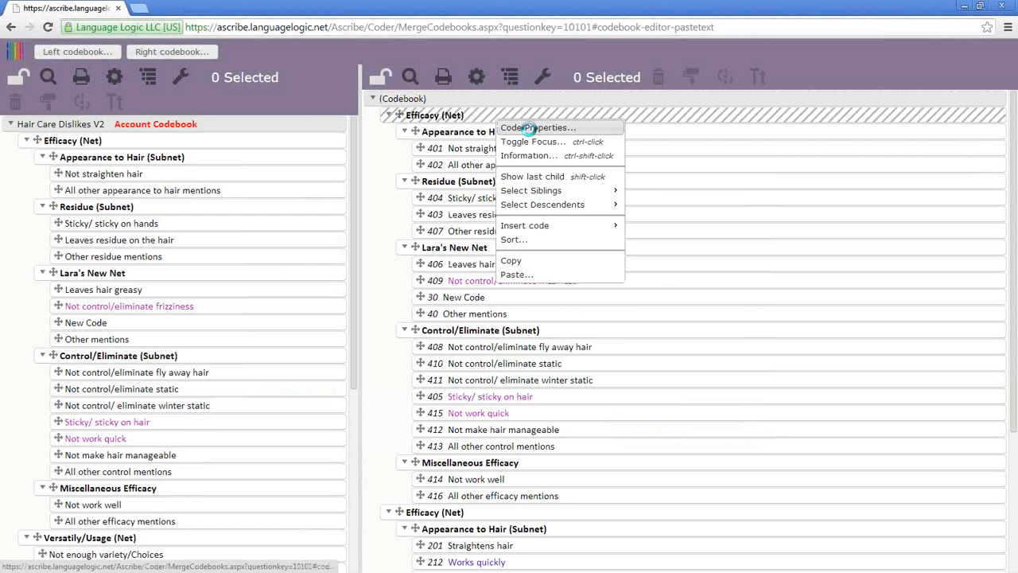
click(534, 127)
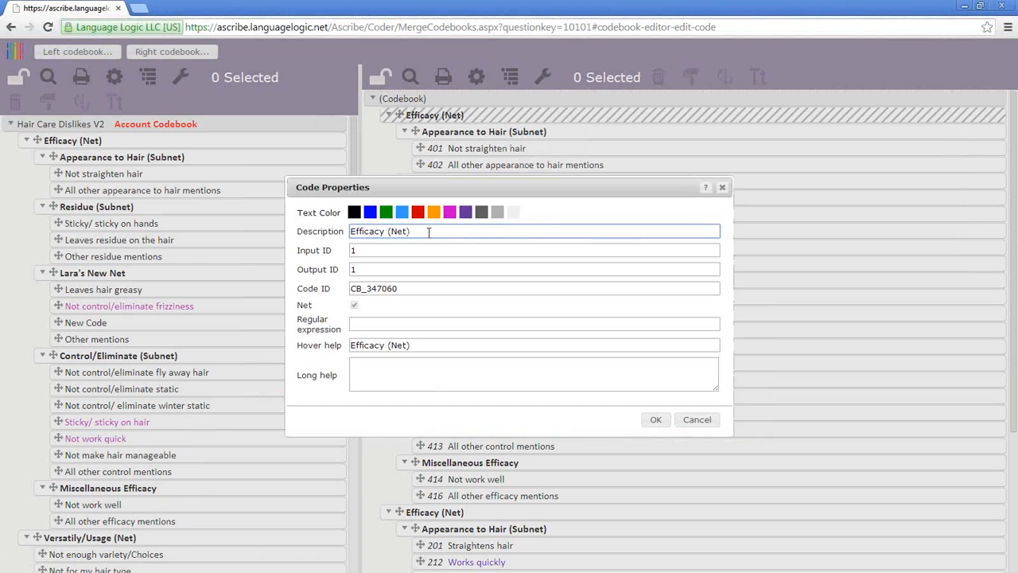
click(429, 230)
text(Likes)
click(655, 420)
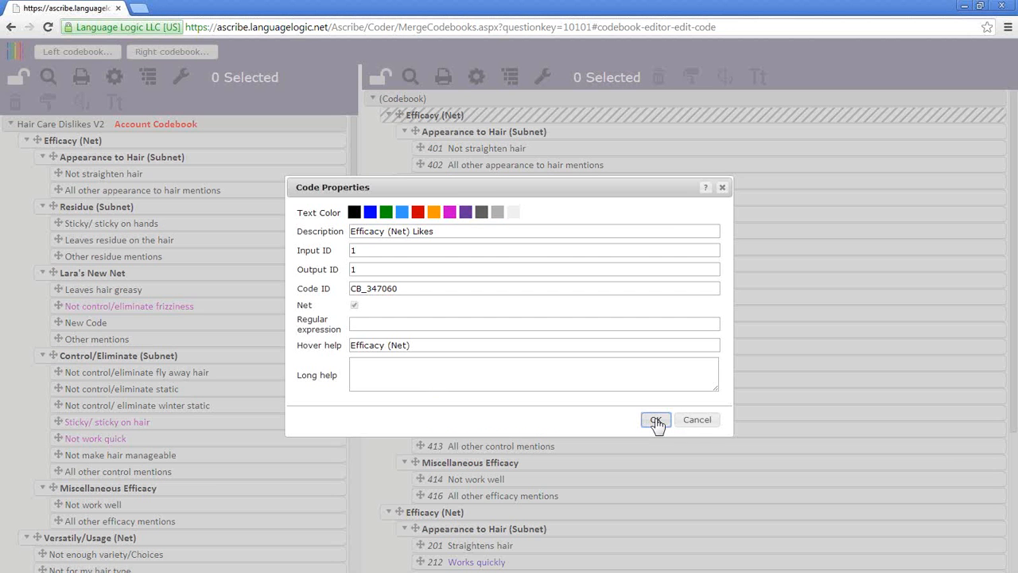
right_click(481, 514)
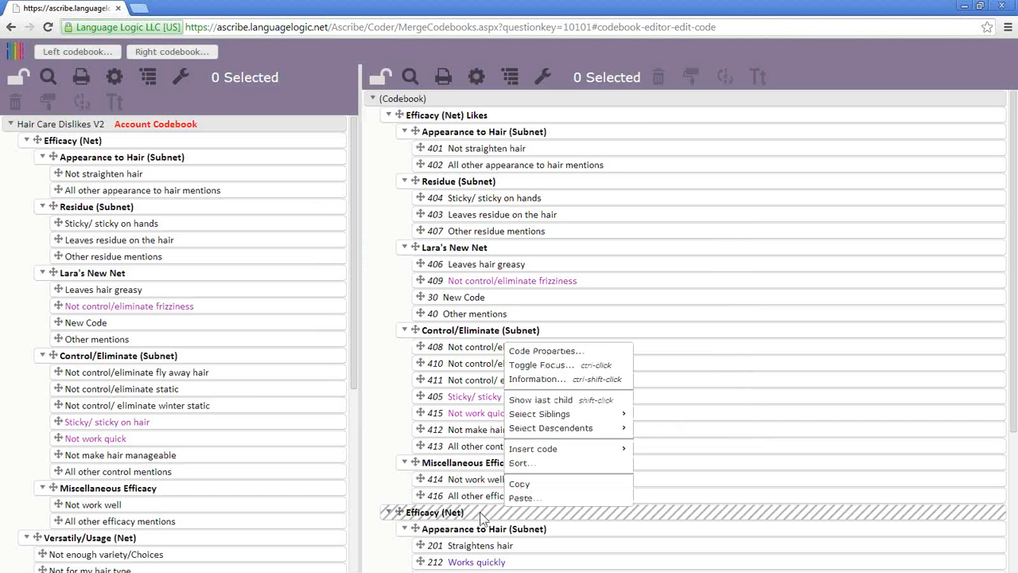
right_click(515, 122)
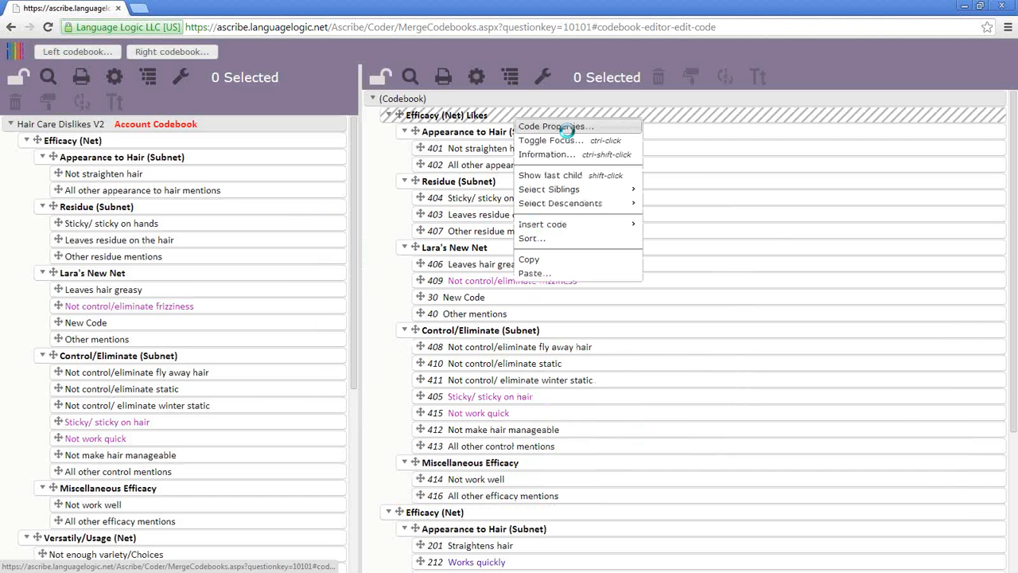
click(557, 127)
drag(436, 230, 410, 227)
key(BackSpace)
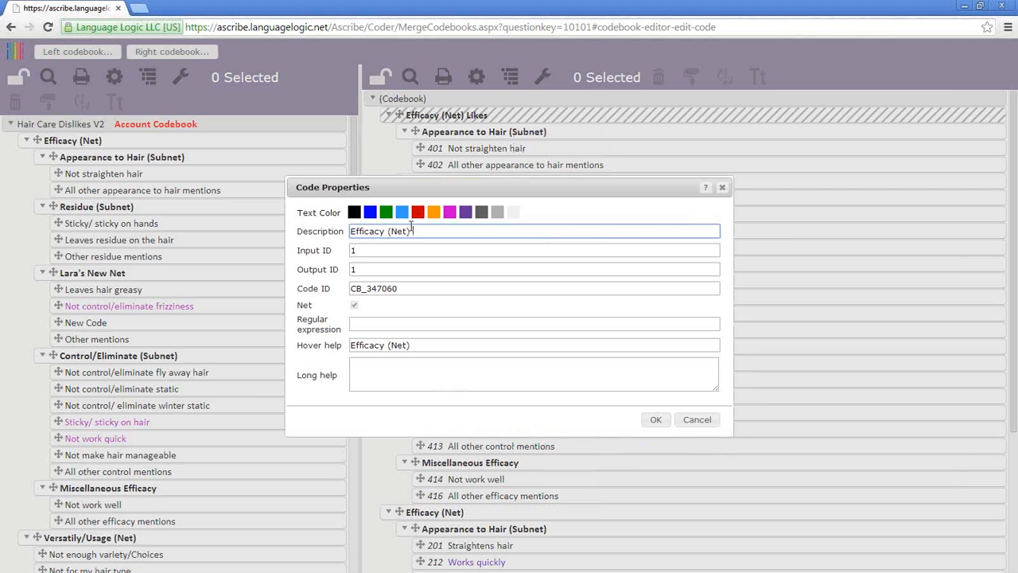
text(Neg)
click(657, 425)
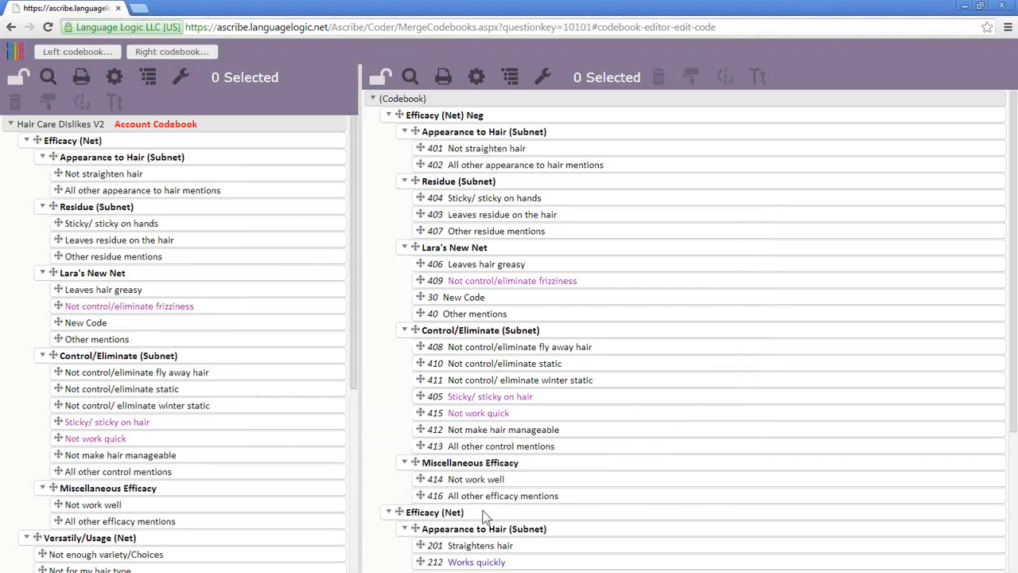
- Rename the lower 201–213 efficacy net to 'Efficacy (Net) Pos'
right_click(485, 347)
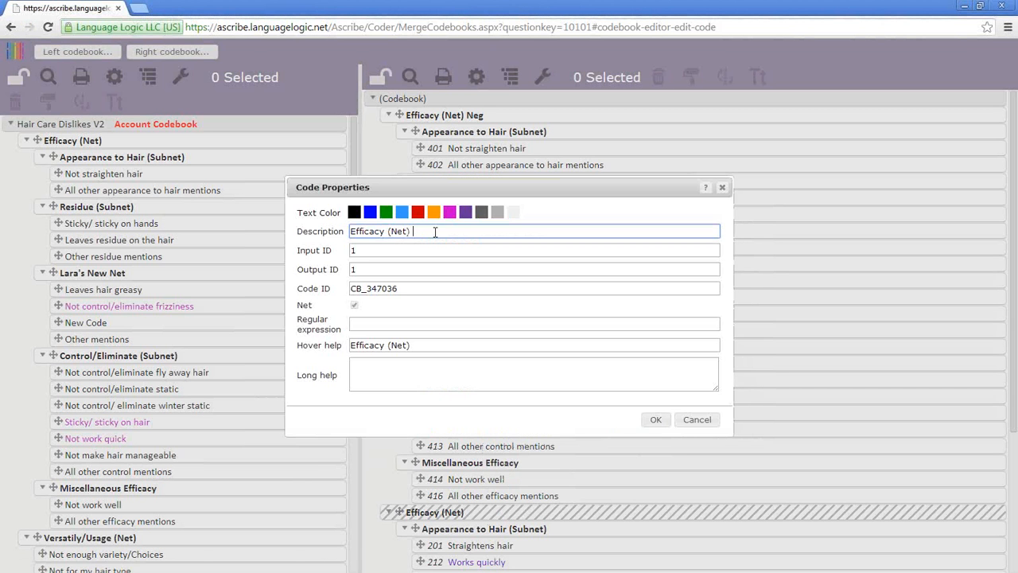
text(Pos)
click(659, 420)
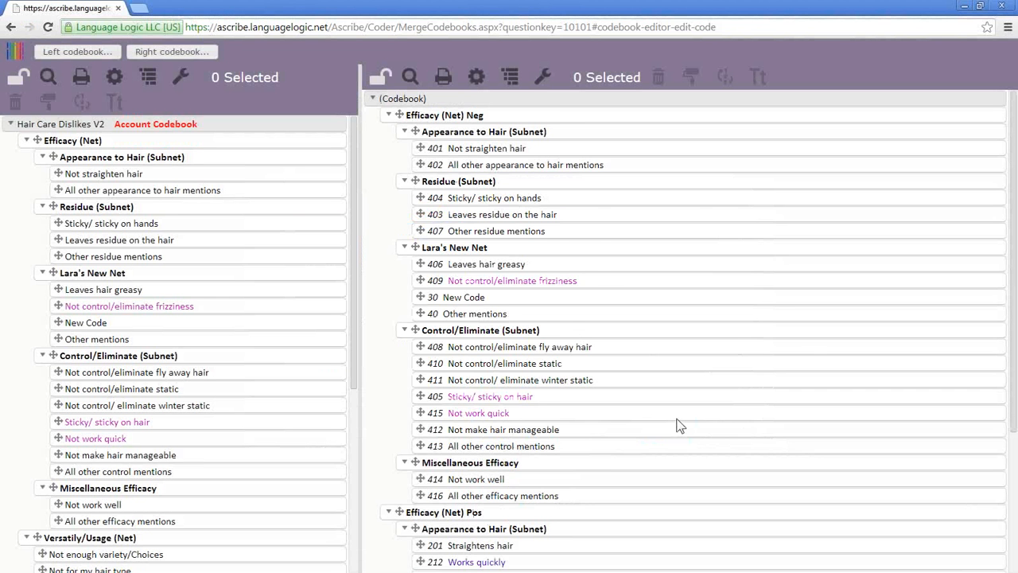
scroll(636, 424, down, 3)
scroll(636, 425, up, 3)
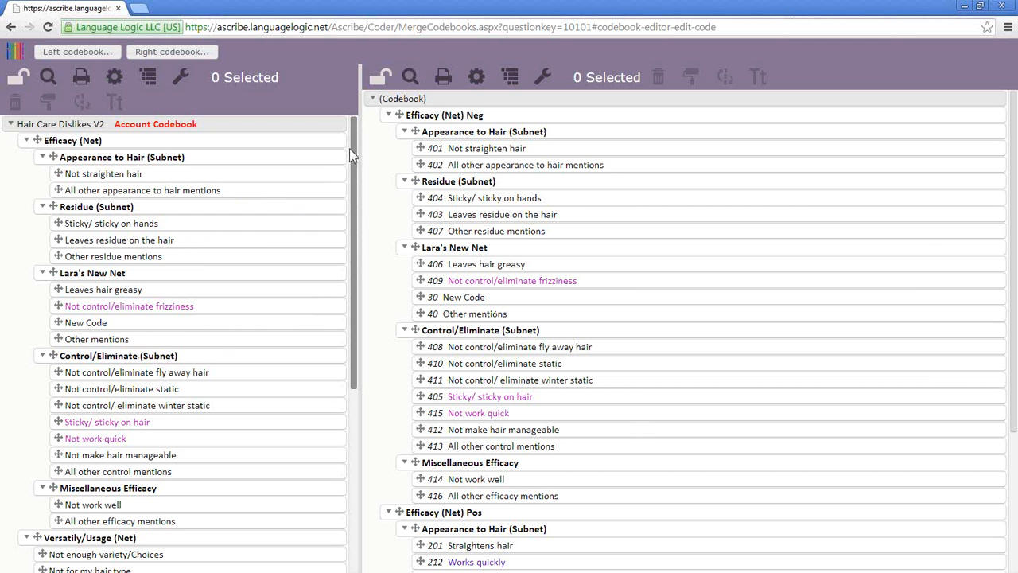
mouse_move(349, 147)
mouse_down()
mouse_move(343, 368)
mouse_move(356, 129)
mouse_up()
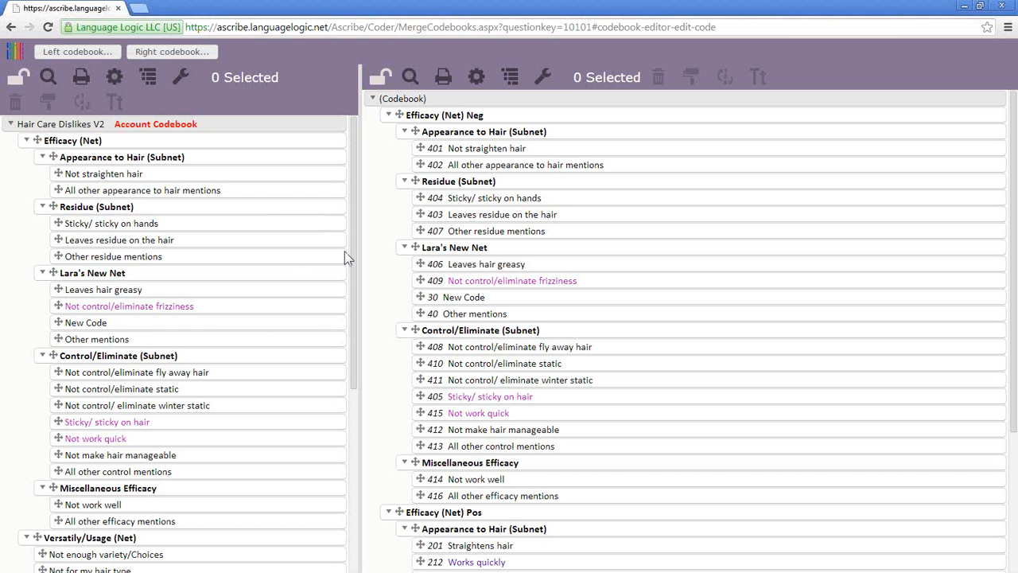
- Copy the left Residue (Subnet) with codes 404, 403, 407 and paste it below Lara's New Net
right_click(143, 215)
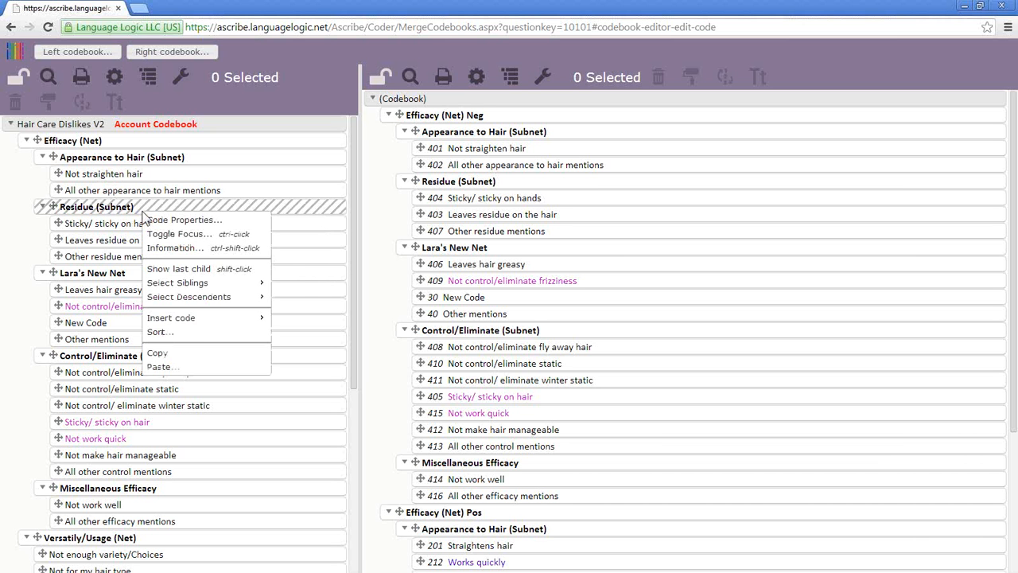
click(202, 354)
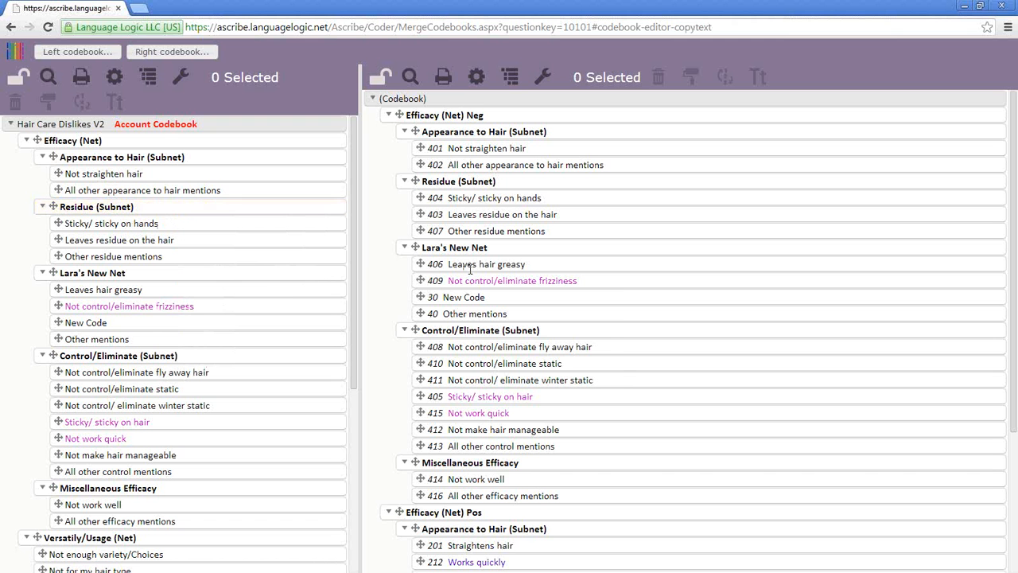
right_click(493, 254)
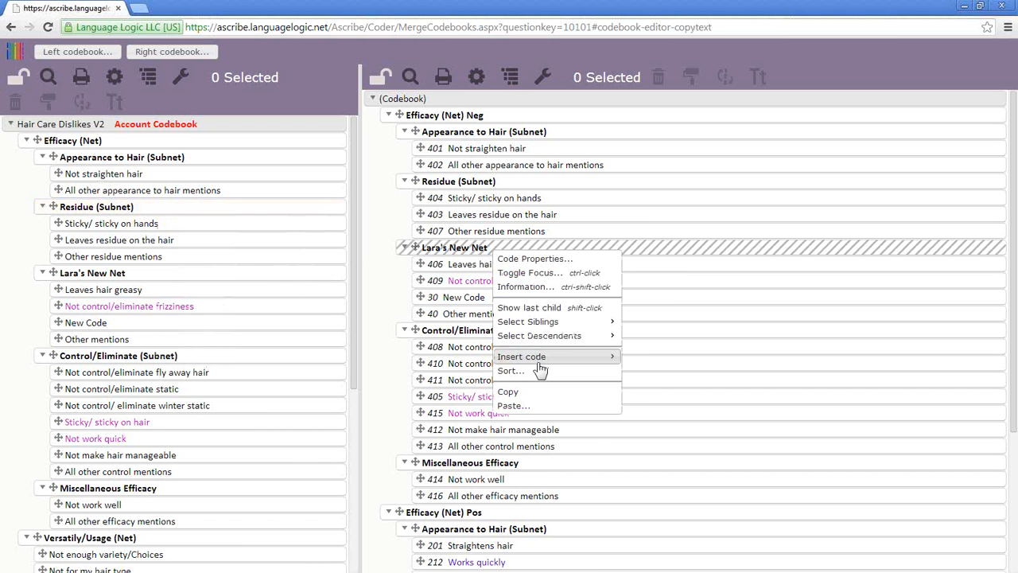
click(541, 410)
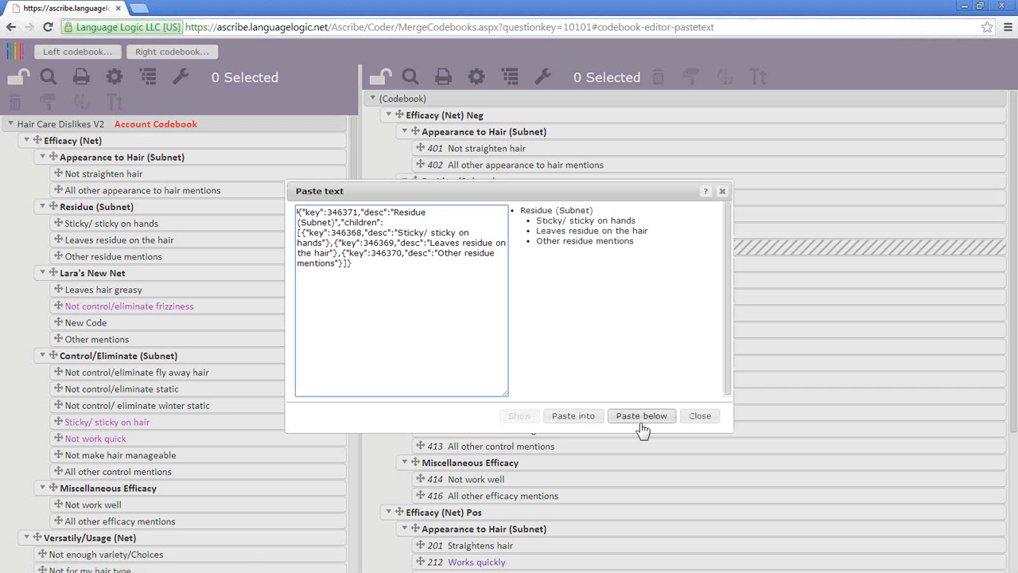
click(641, 422)
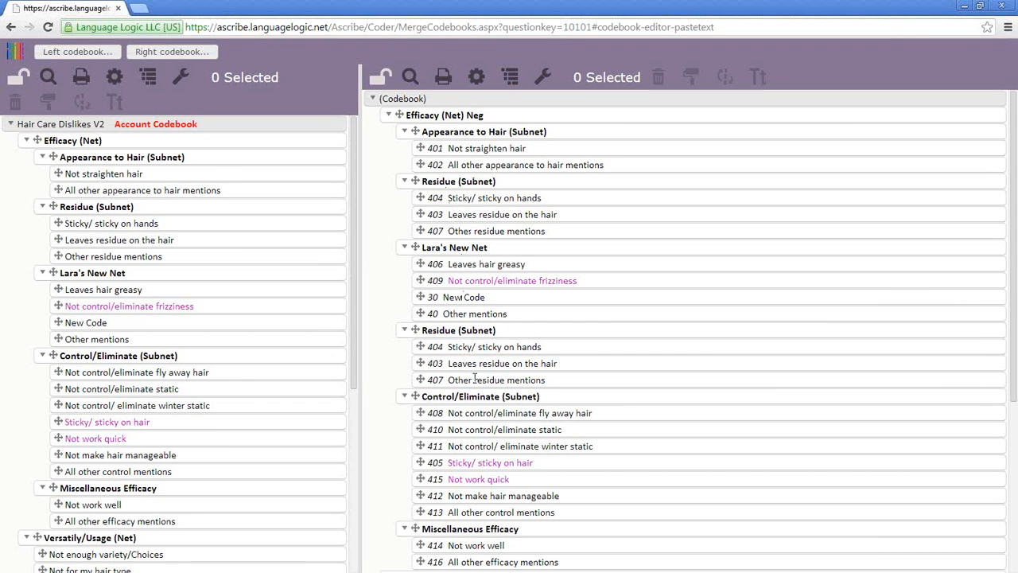
right_click(470, 329)
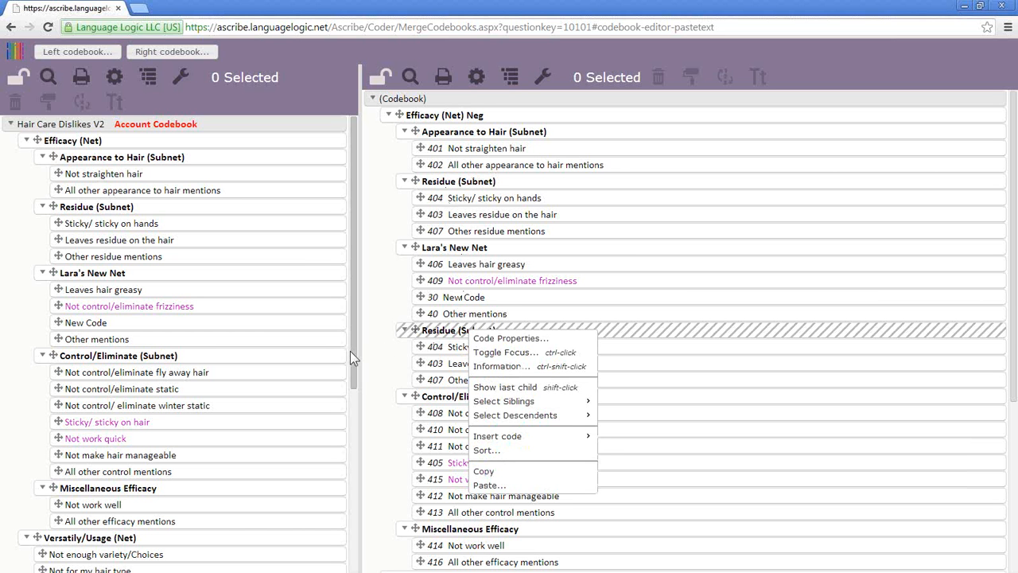
- Copy four left codes: Not straighten hair, Leaves residue on the hair, Not control/eliminate static, Not work well
click(246, 177)
ctrl+click(236, 239)
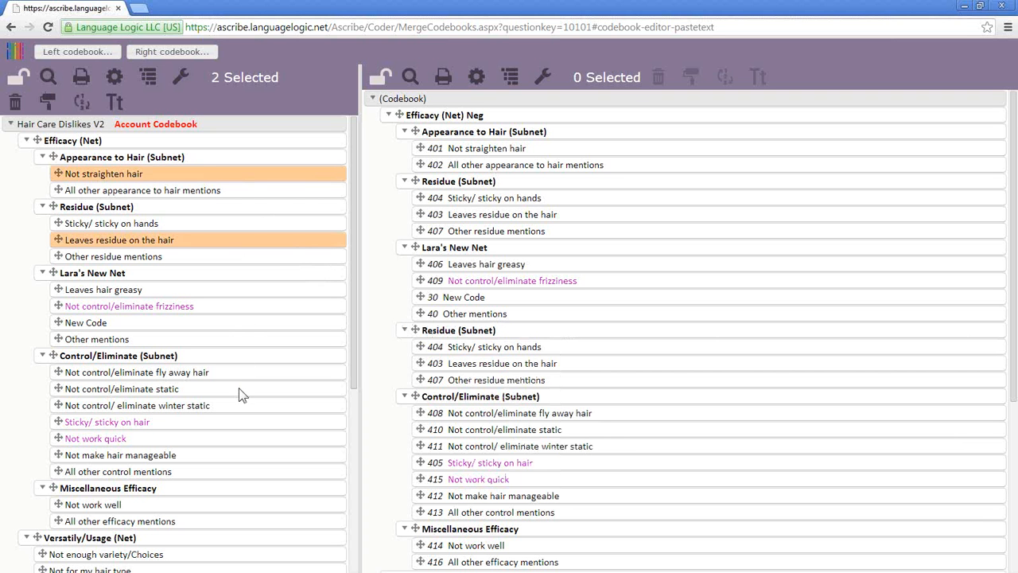
ctrl+click(238, 389)
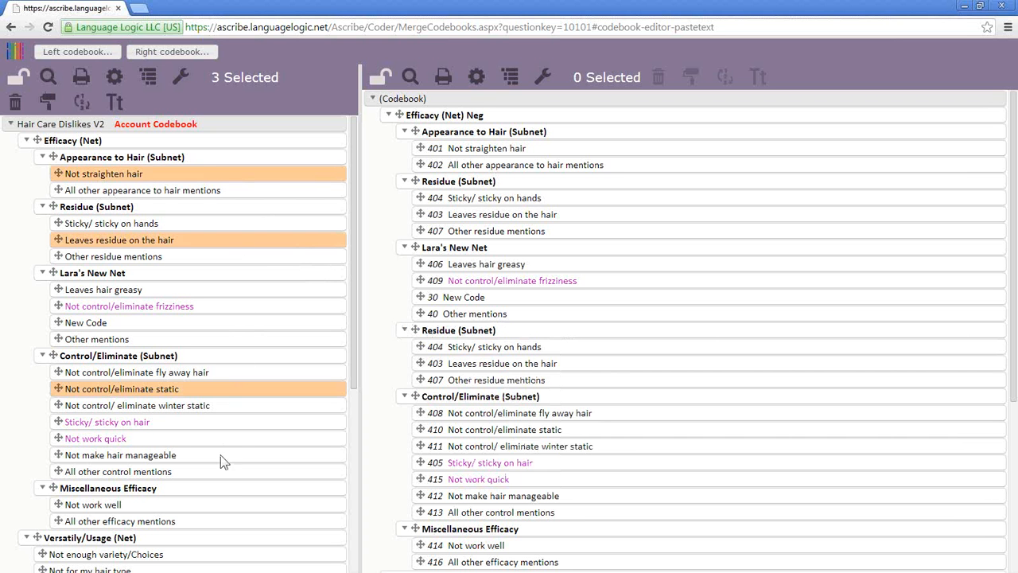
ctrl+click(221, 505)
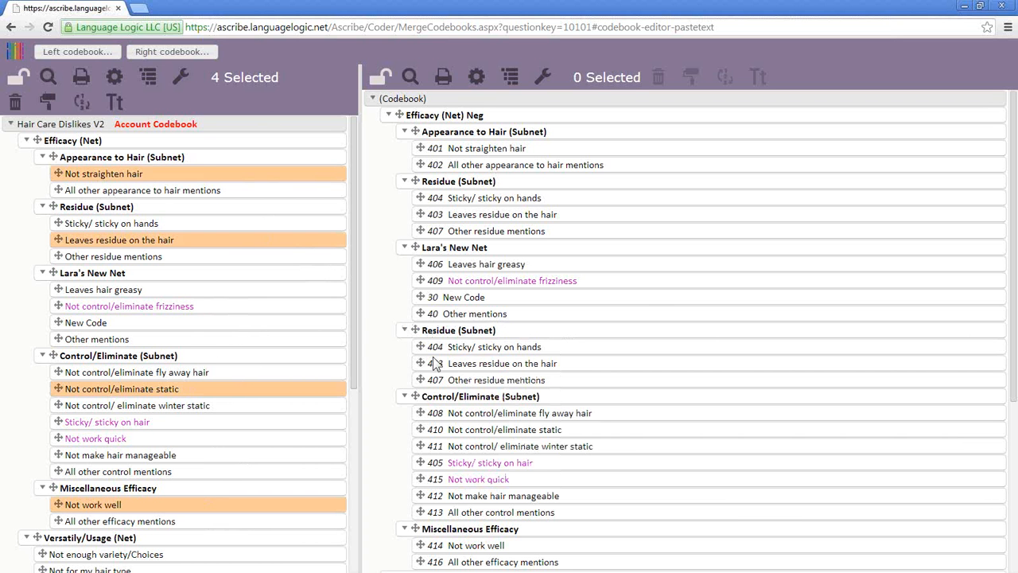
right_click(209, 183)
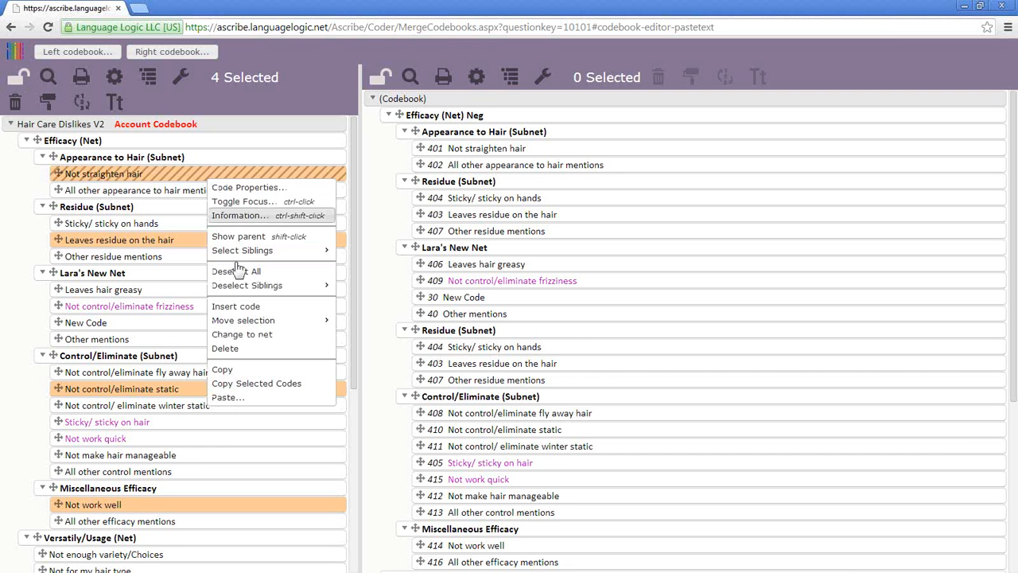
click(269, 385)
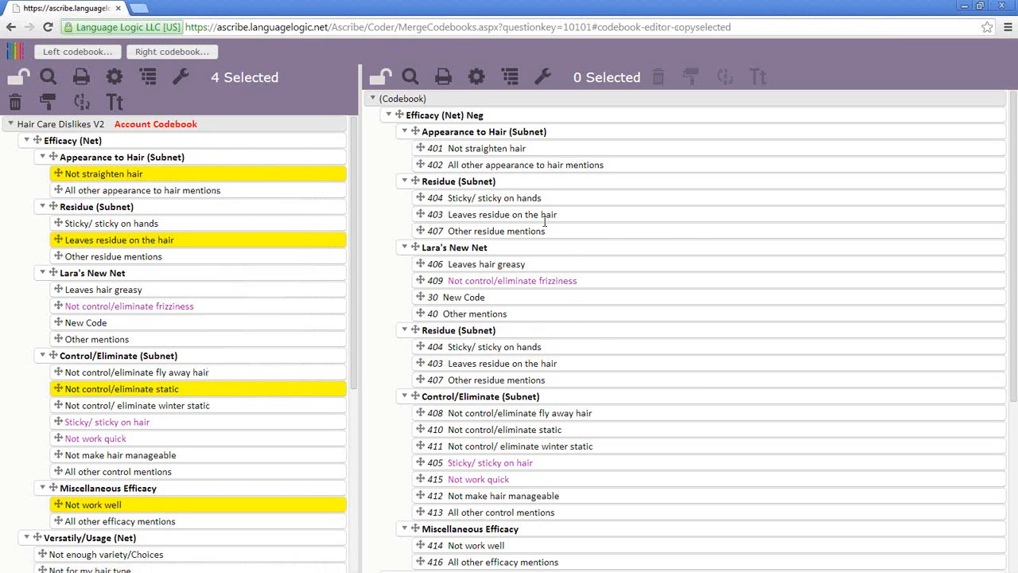
- Paste the four codes below the right tree's Leaves residue on the hair, then clear the selection
right_click(572, 220)
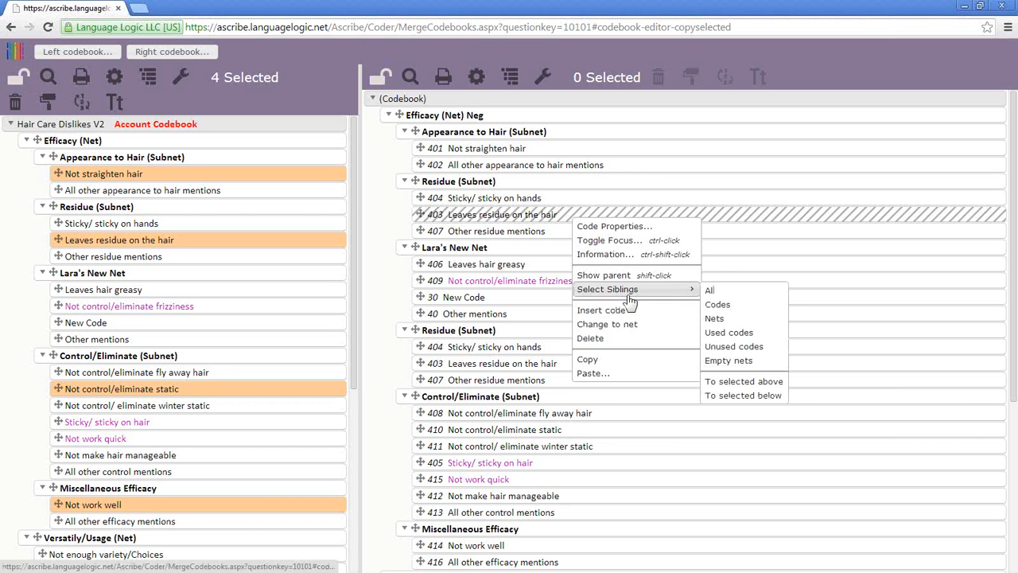
click(635, 374)
click(641, 416)
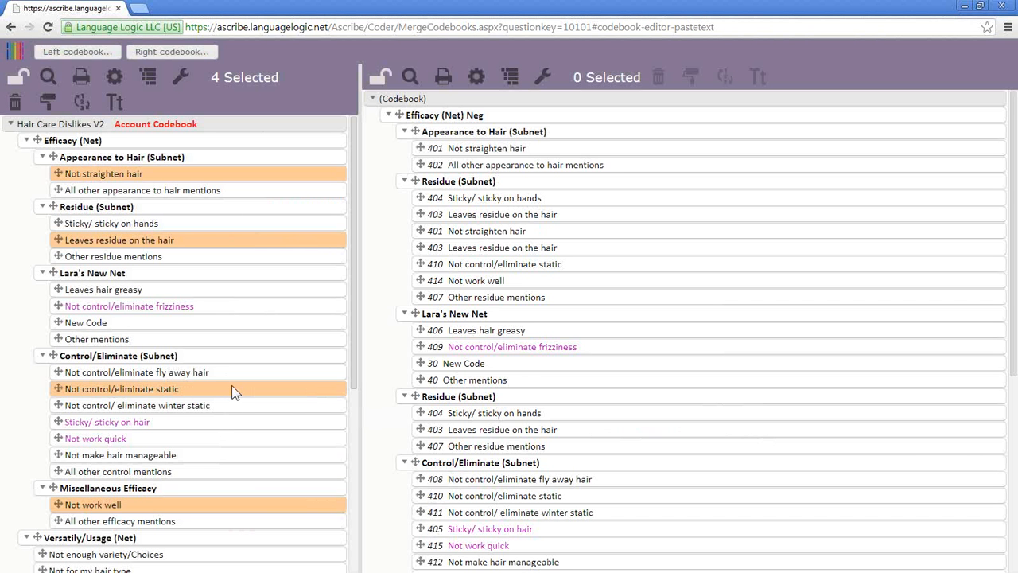
ctrl+click(233, 388)
- Deselect the copied codes and copy the Residue, Lara's New Net and Control/Eliminate (Subnet) nets
ctrl+click(236, 504)
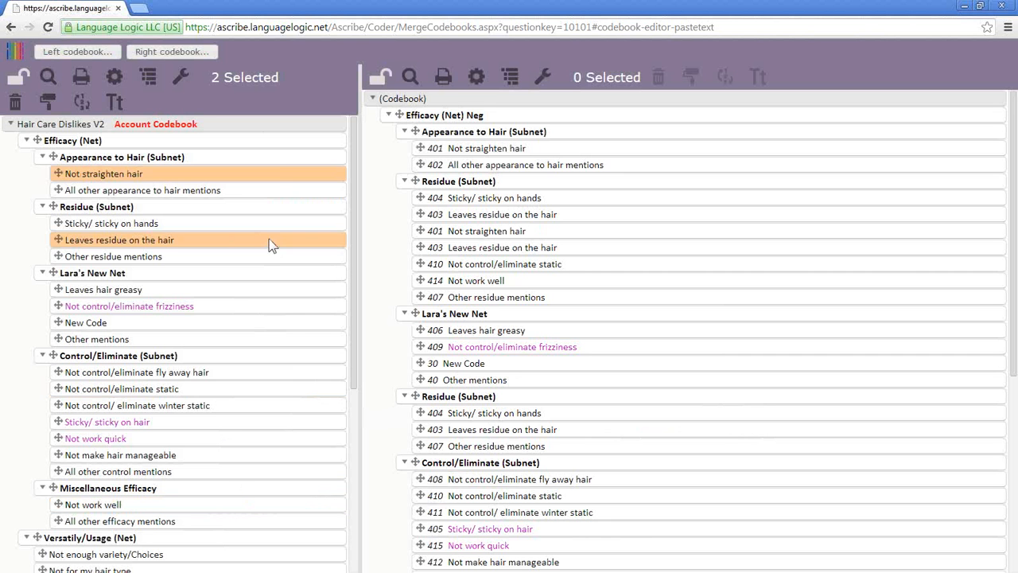
ctrl+click(270, 240)
ctrl+click(278, 173)
ctrl+click(197, 209)
ctrl+click(194, 274)
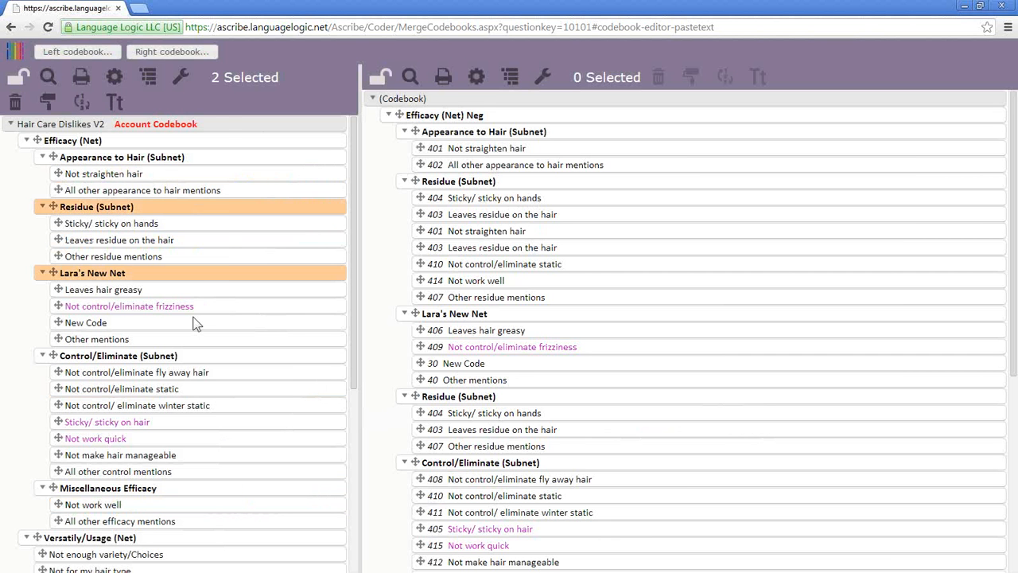
ctrl+click(229, 358)
right_click(228, 358)
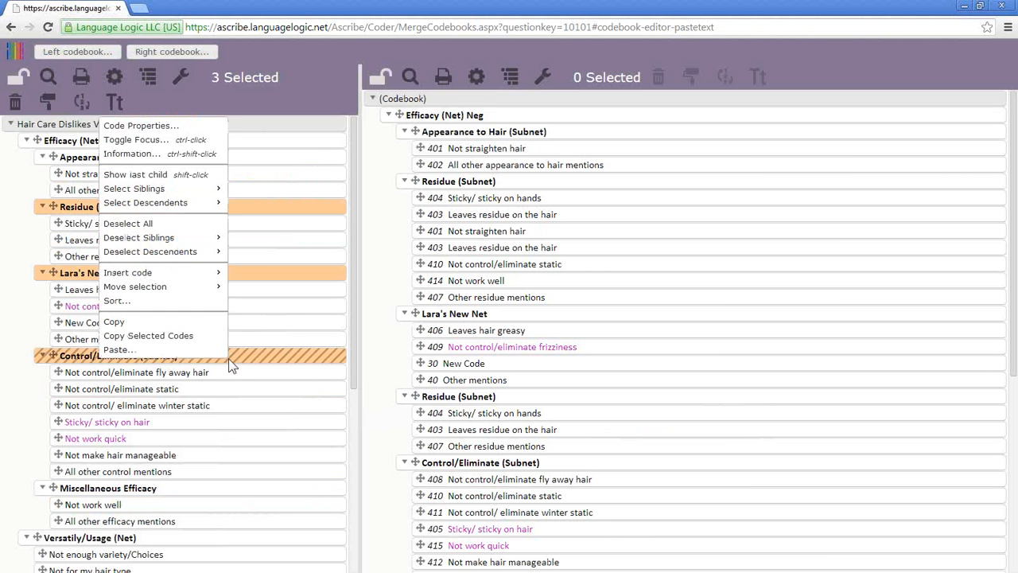
click(182, 344)
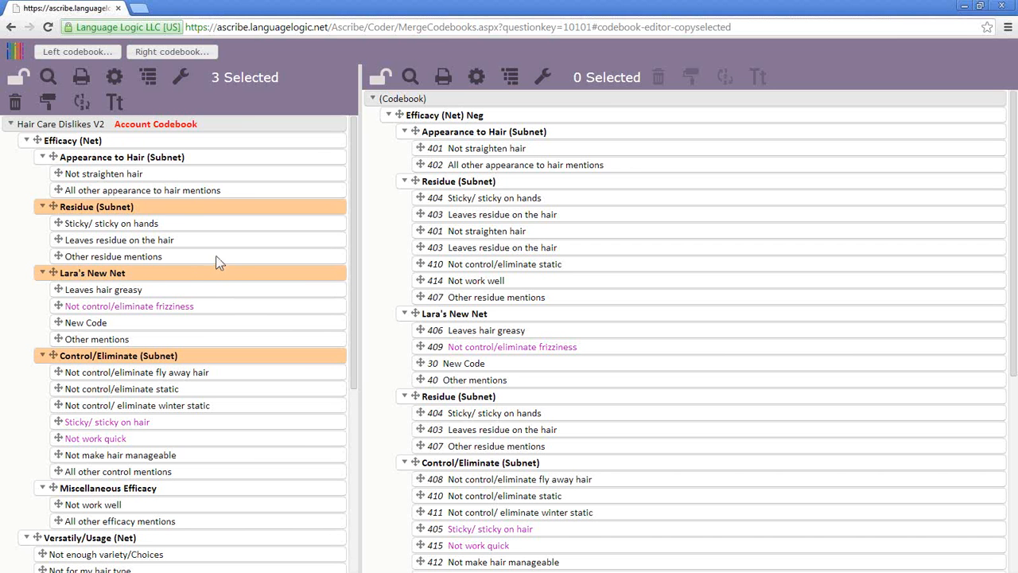
- Deselect Lara's New Net, Control/Eliminate (Subnet) and Residue (Subnet)
ctrl+click(192, 277)
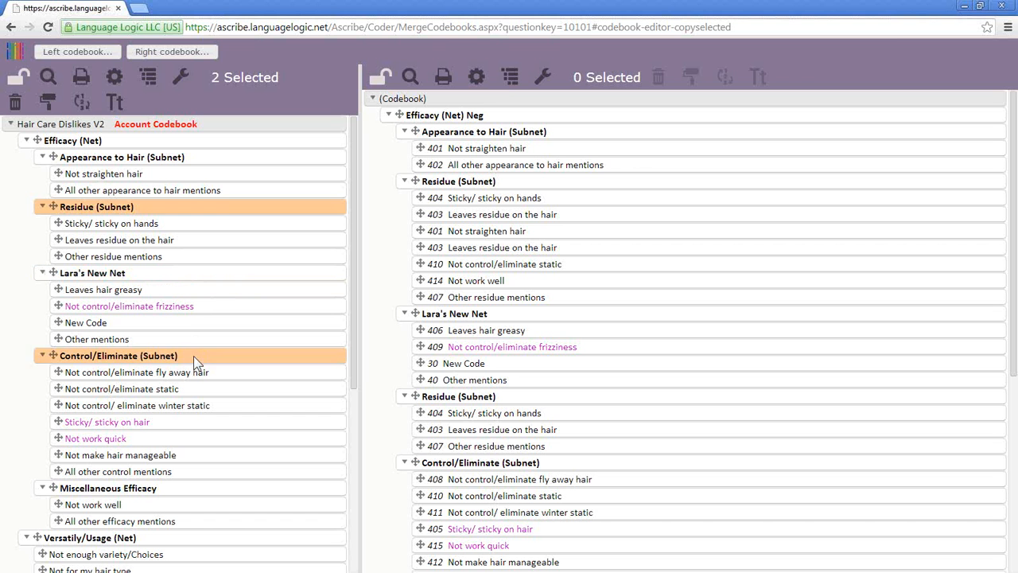
ctrl+click(194, 356)
ctrl+click(228, 209)
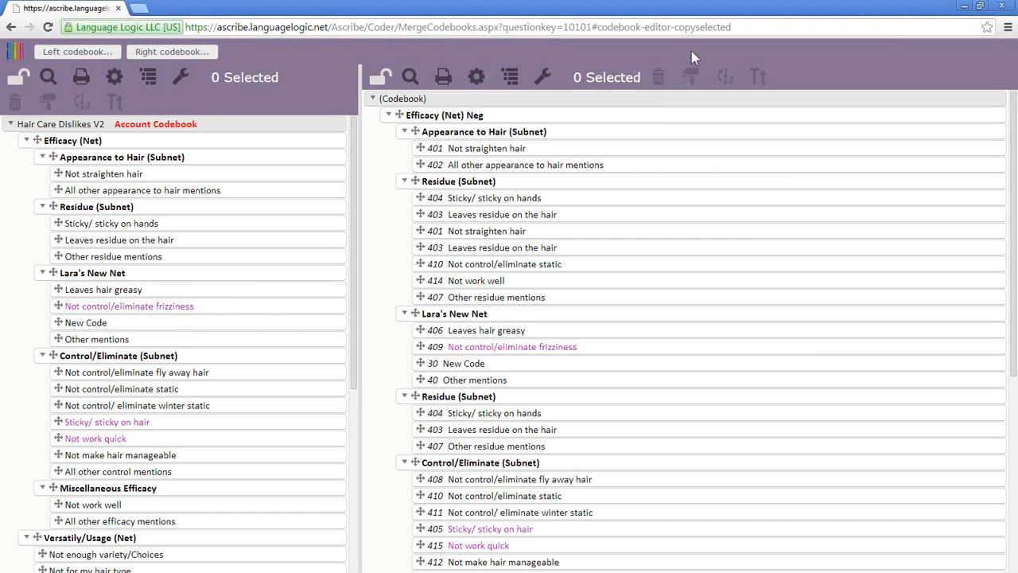
- Delete codes 404, 403 and 407 from the duplicate Residue (Subnet) on the right
click(509, 401)
right_click(508, 396)
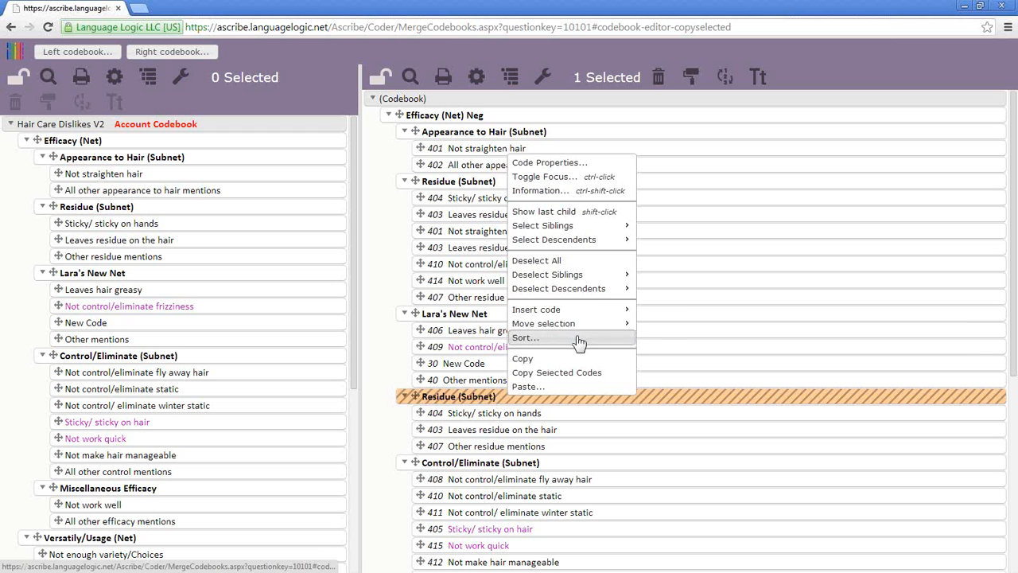
click(548, 418)
click(552, 429)
click(554, 447)
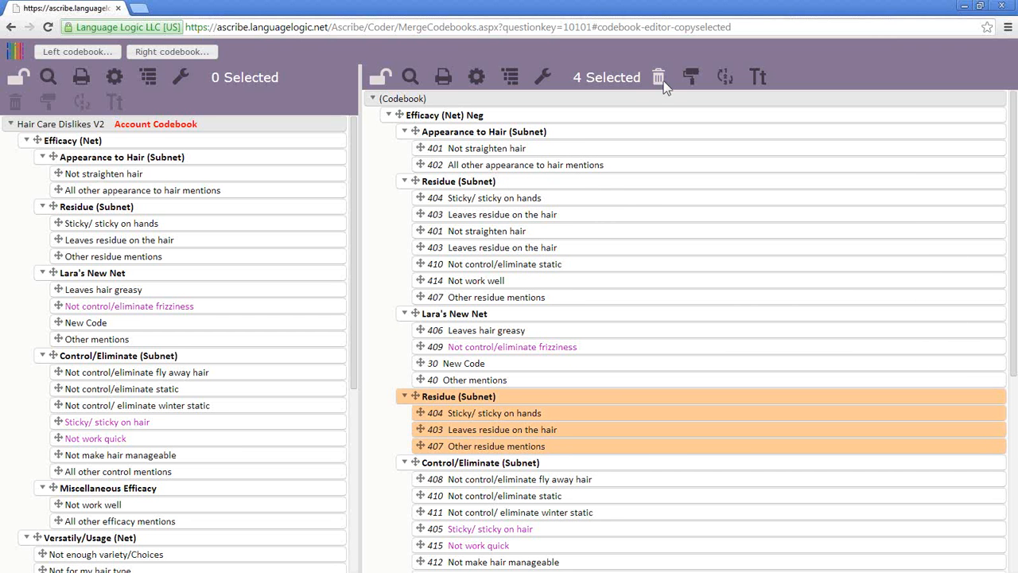
click(658, 78)
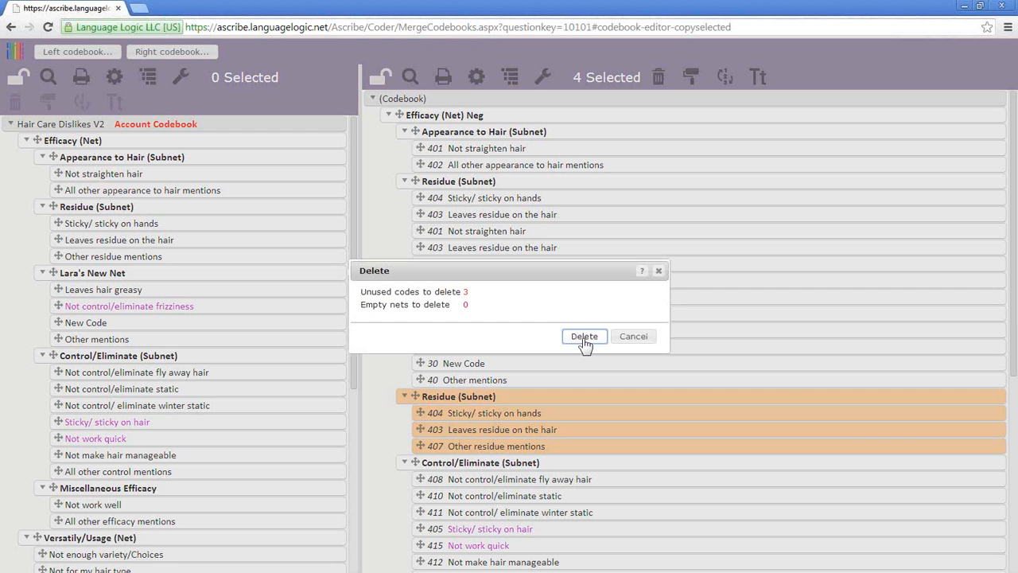
click(584, 337)
- Delete the now-empty duplicate Residue (Subnet)
click(658, 77)
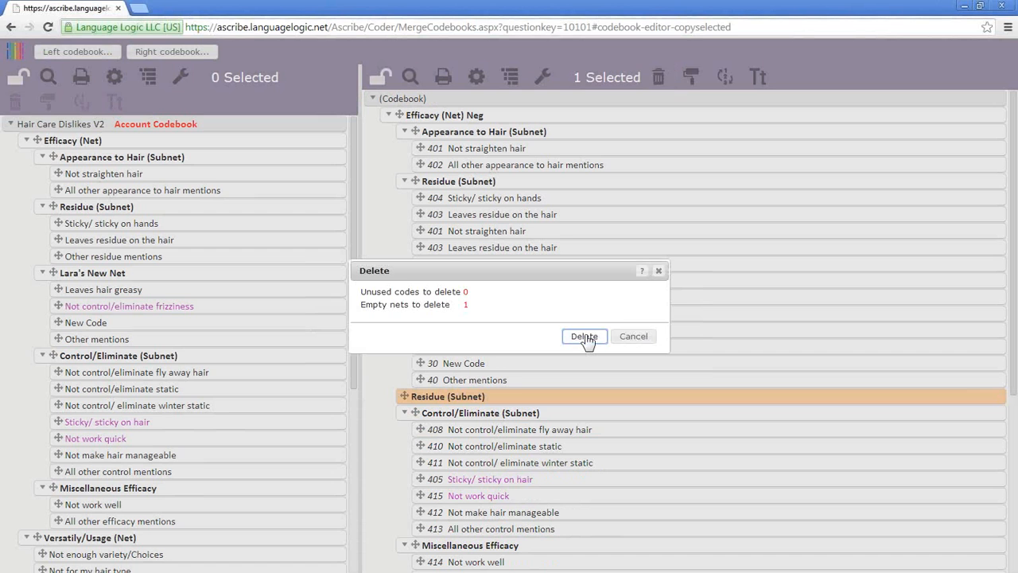
click(584, 337)
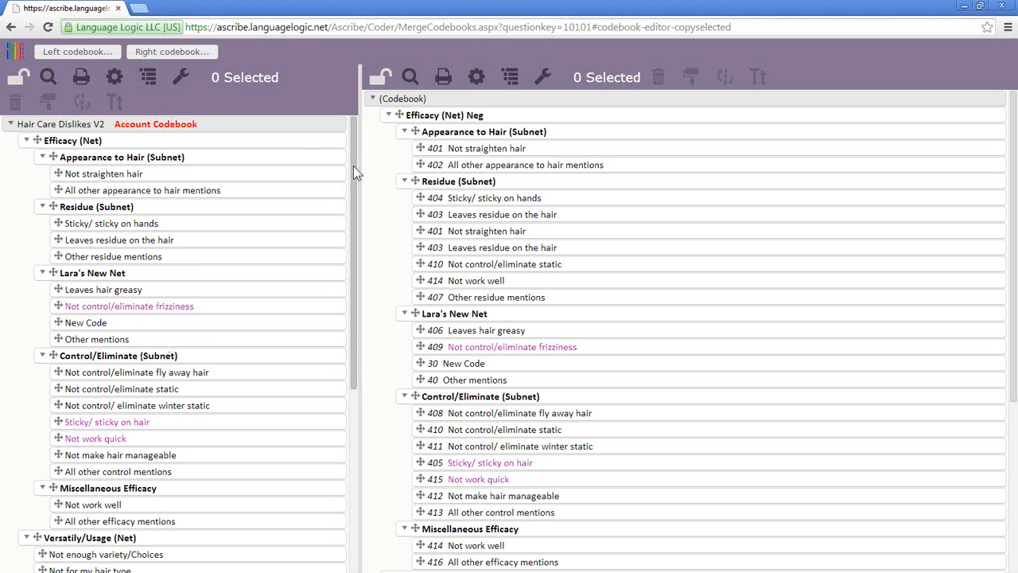
drag(353, 166, 181, 370)
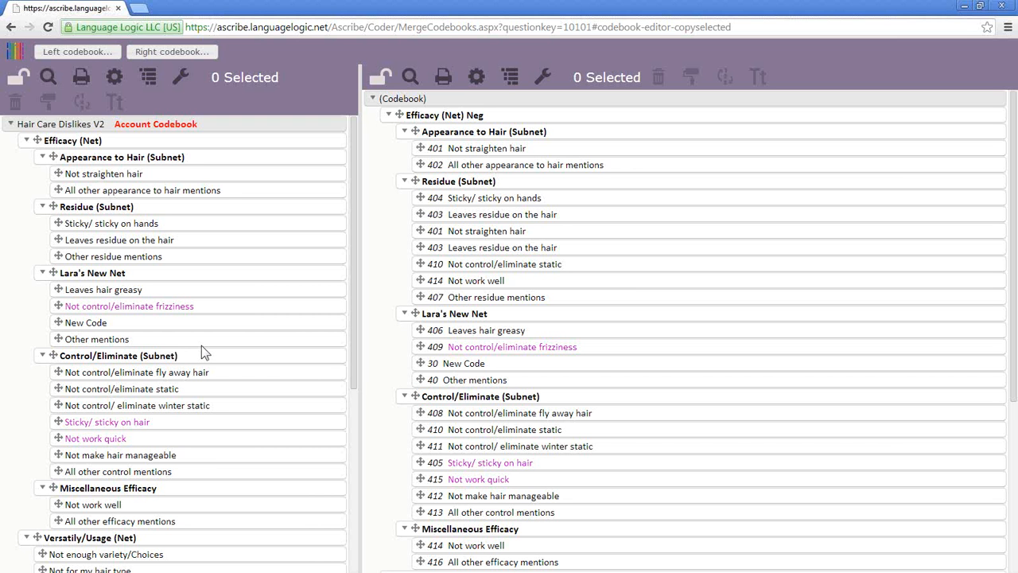
- Lock the left codebook and copy its Residue (Subnet) as text
click(22, 83)
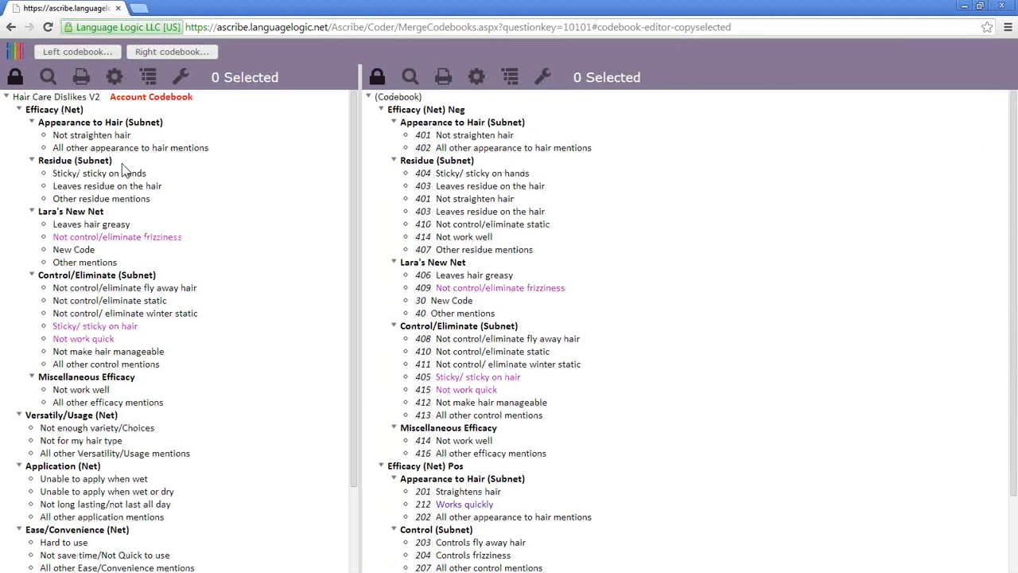
right_click(124, 168)
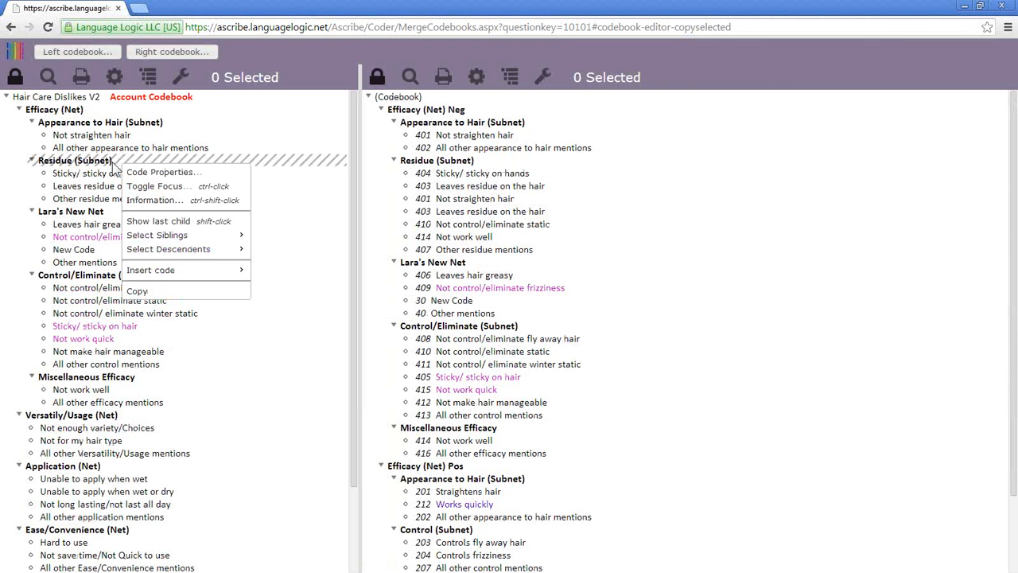
click(153, 291)
- Unlock the right codebook, paste the Residue subnet below code 409, then relock it
right_click(440, 110)
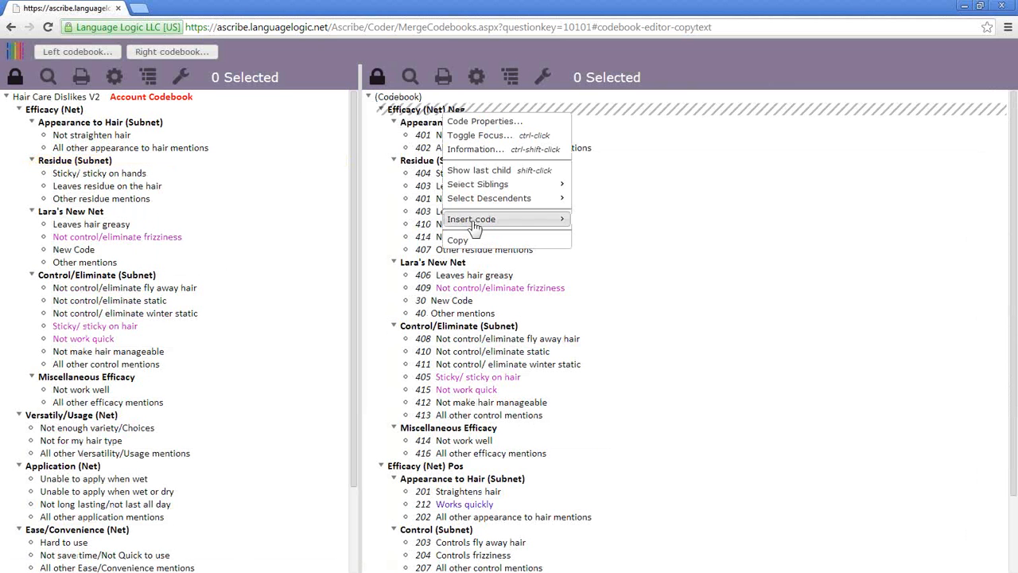
click(378, 77)
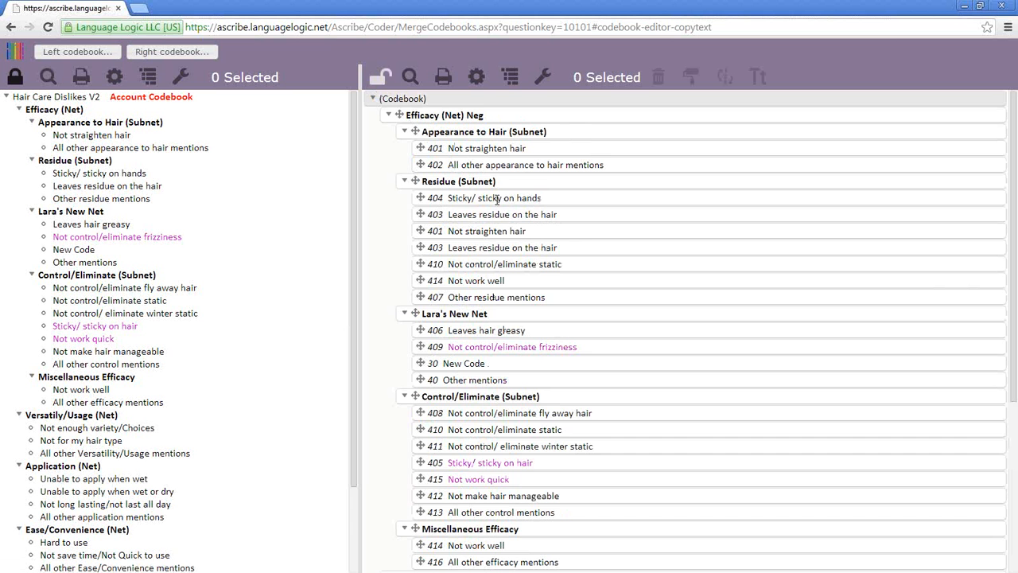
right_click(503, 340)
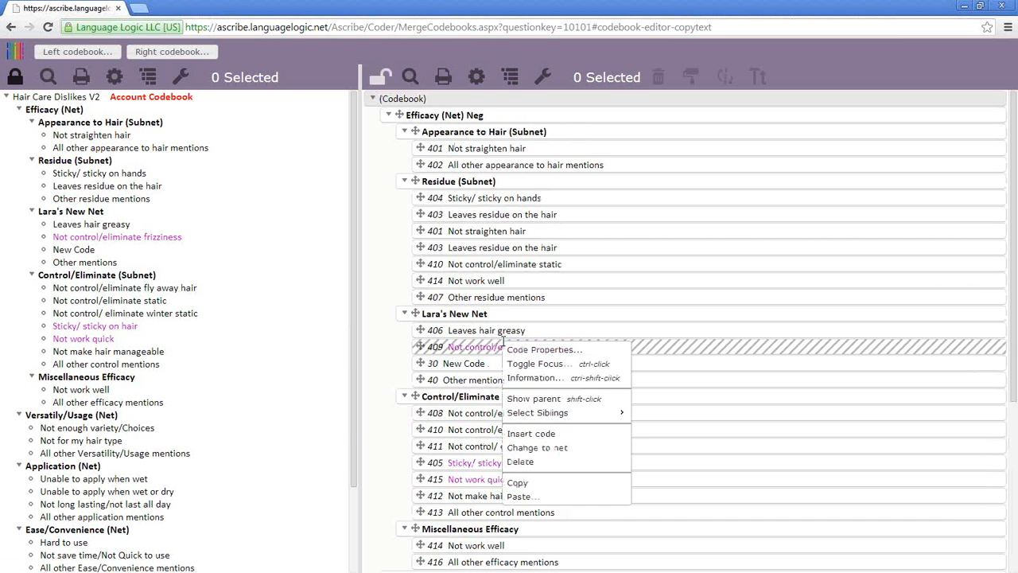
click(554, 498)
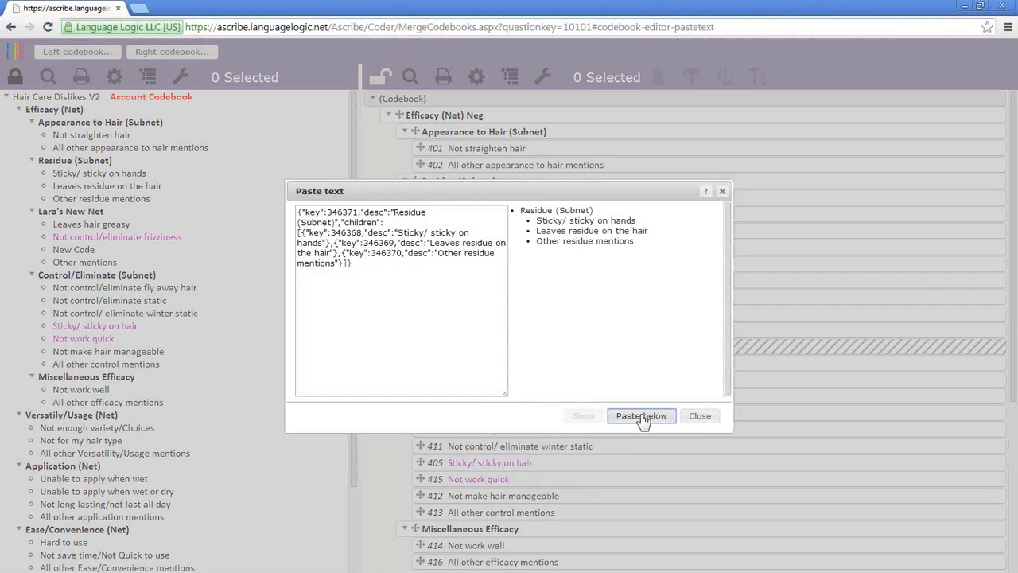
click(641, 416)
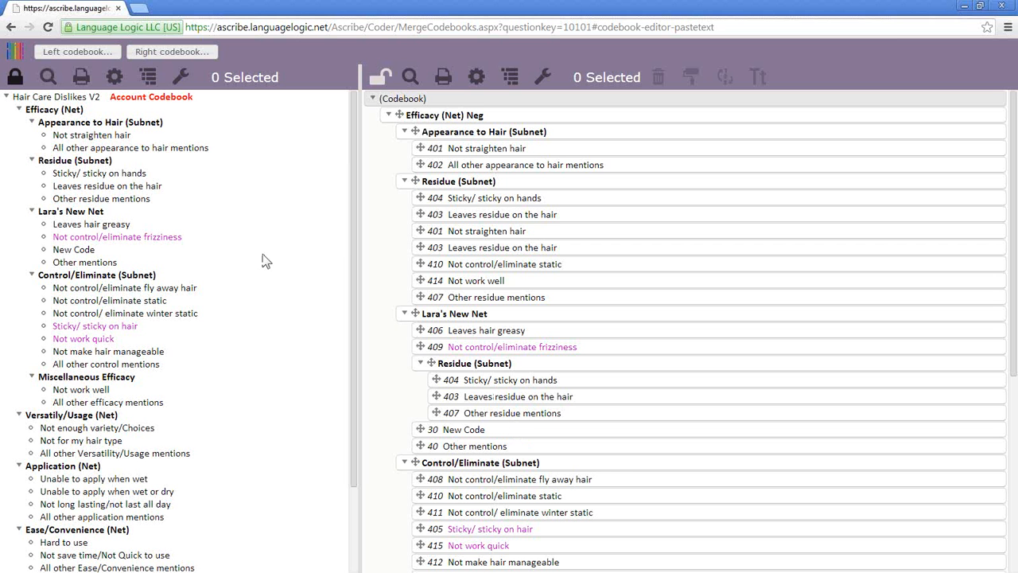
click(383, 83)
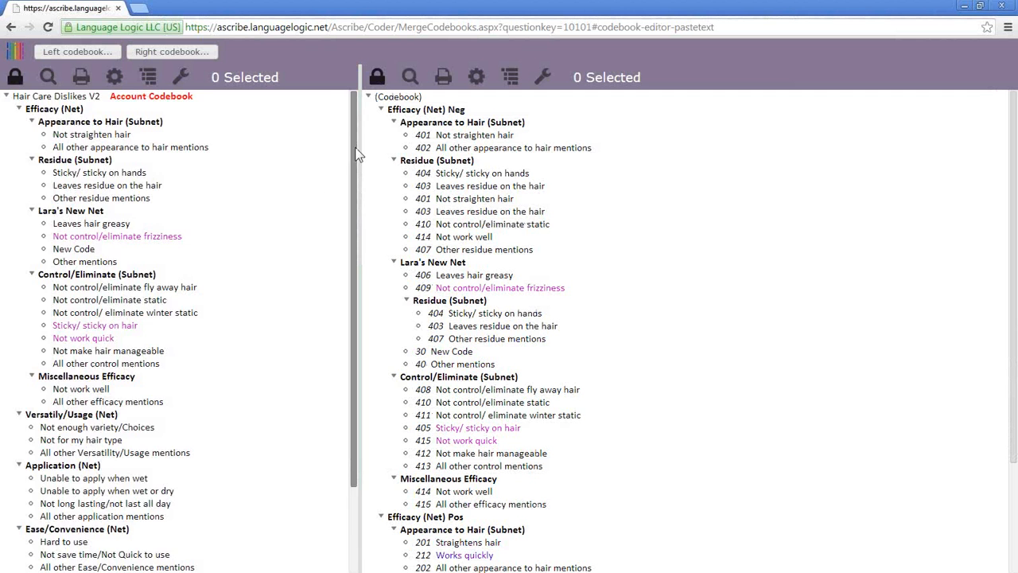
mouse_move(356, 149)
mouse_down()
mouse_move(350, 166)
mouse_move(351, 144)
mouse_up()
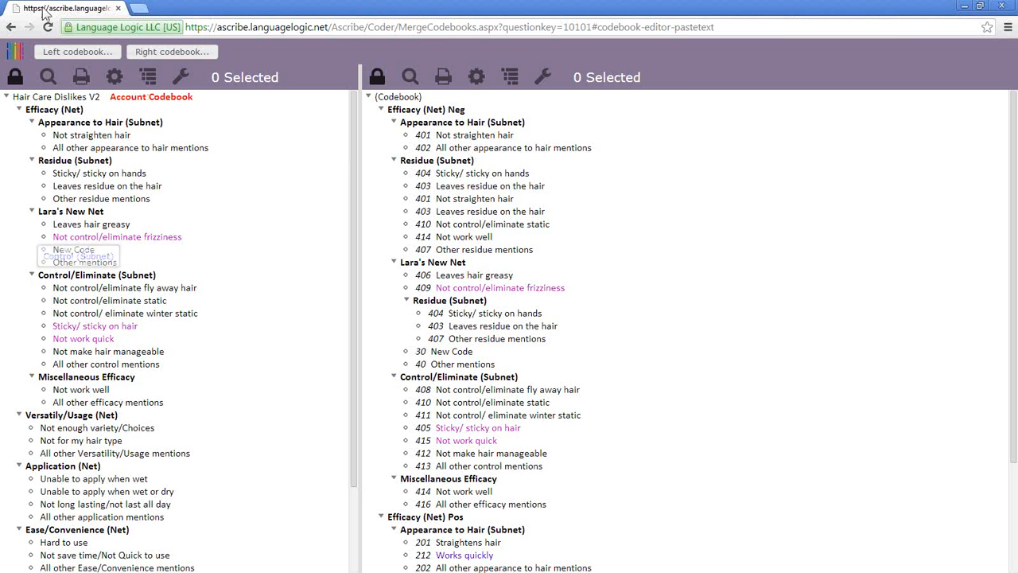
- Search open codebooks for codes containing 'friz'
click(82, 59)
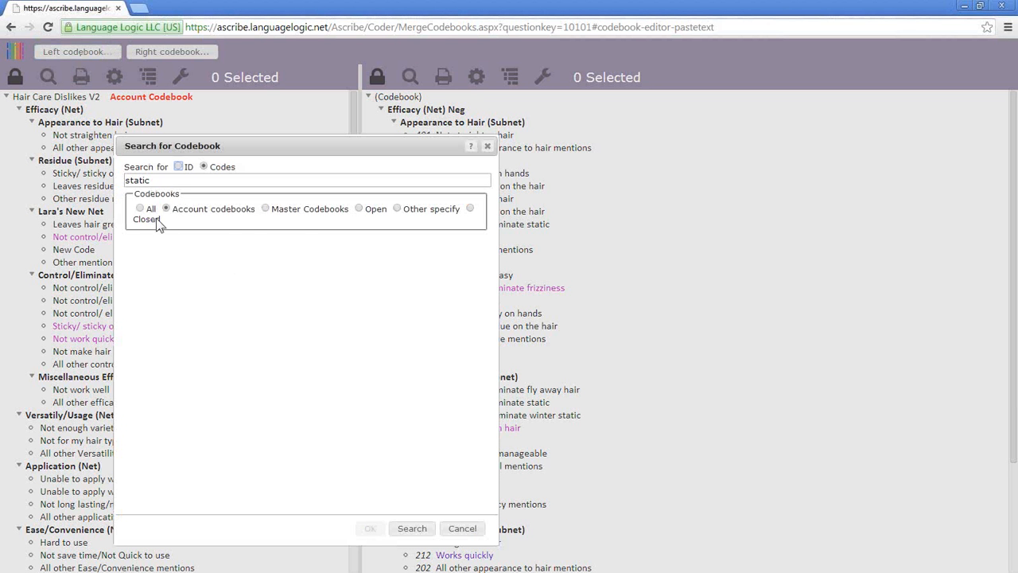
click(358, 209)
drag(203, 180, 52, 190)
text(friz)
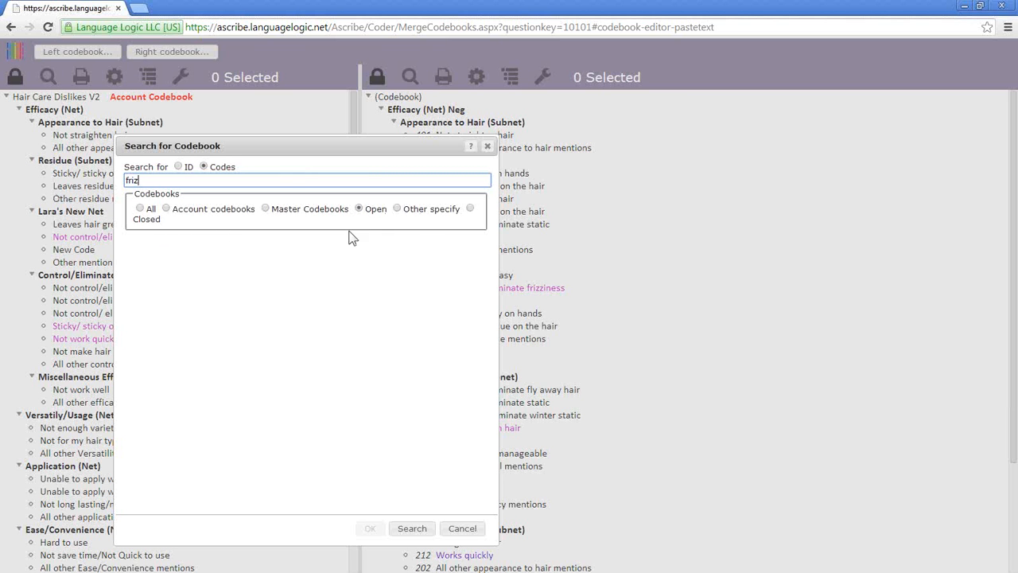
click(406, 529)
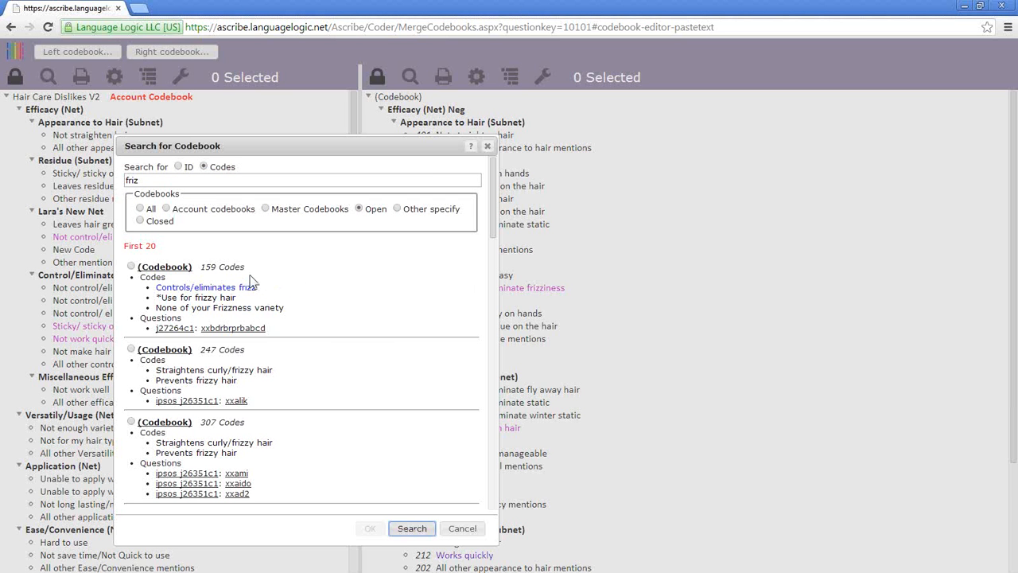
drag(145, 182, 123, 181)
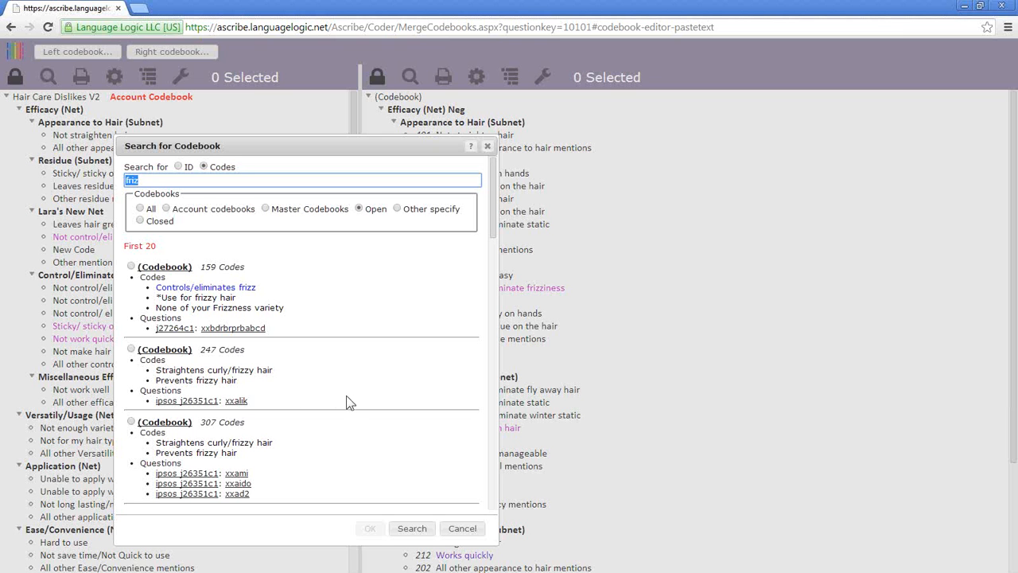
- Scroll through the 'friz' search results, then close the codebook search
scroll(350, 409, down, 12)
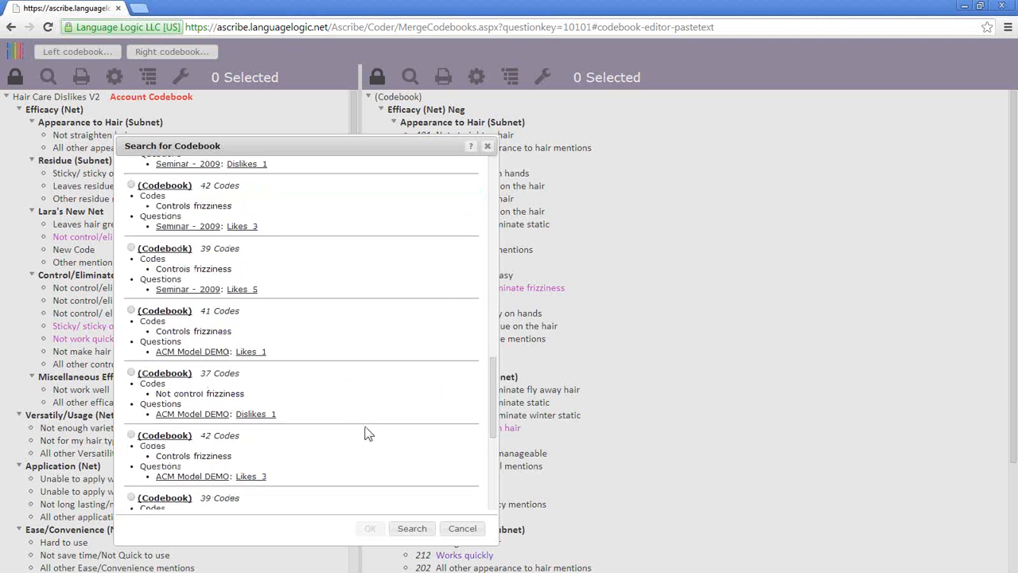
scroll(365, 433, down, 2)
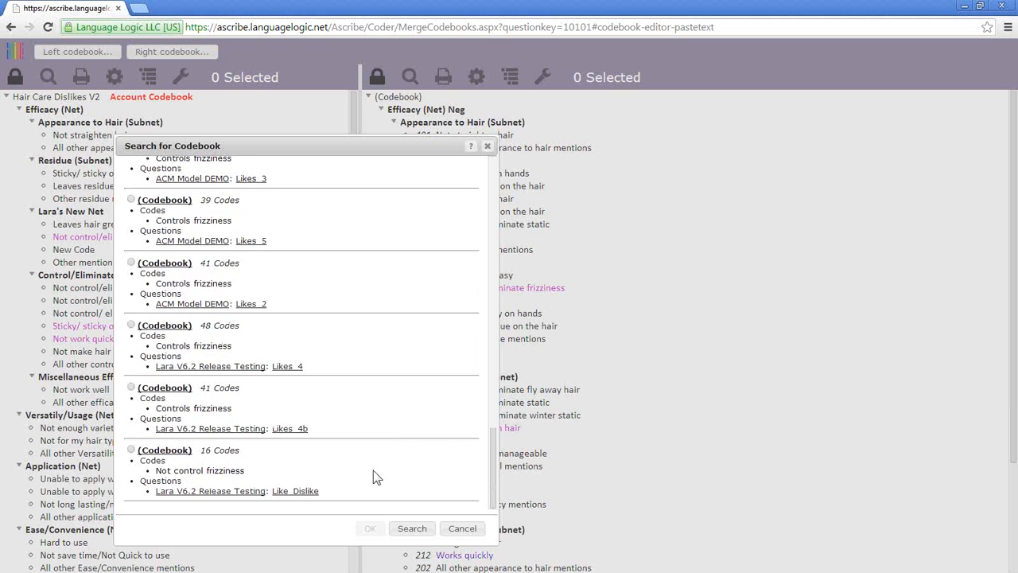
scroll(377, 477, up, 15)
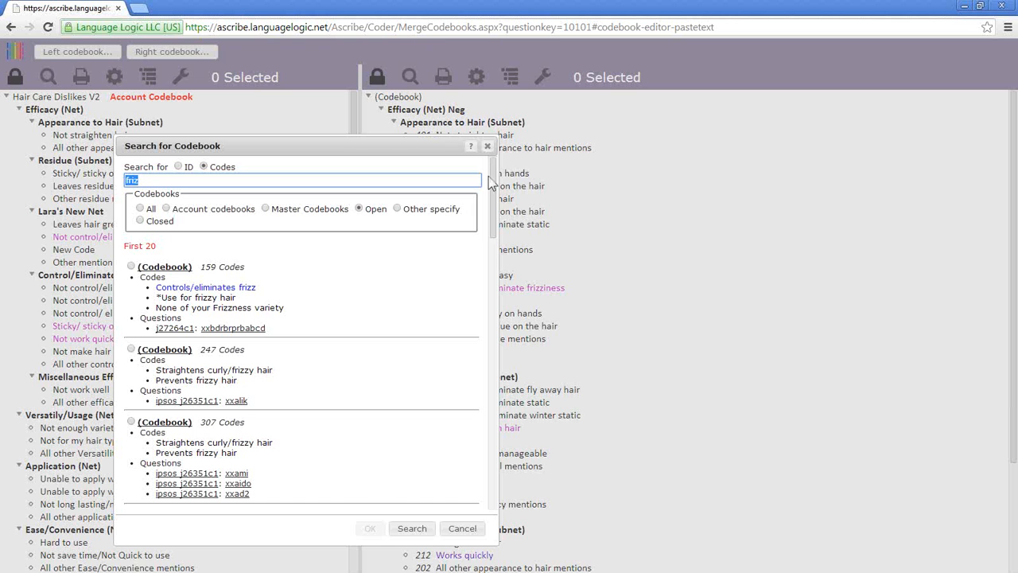
click(487, 148)
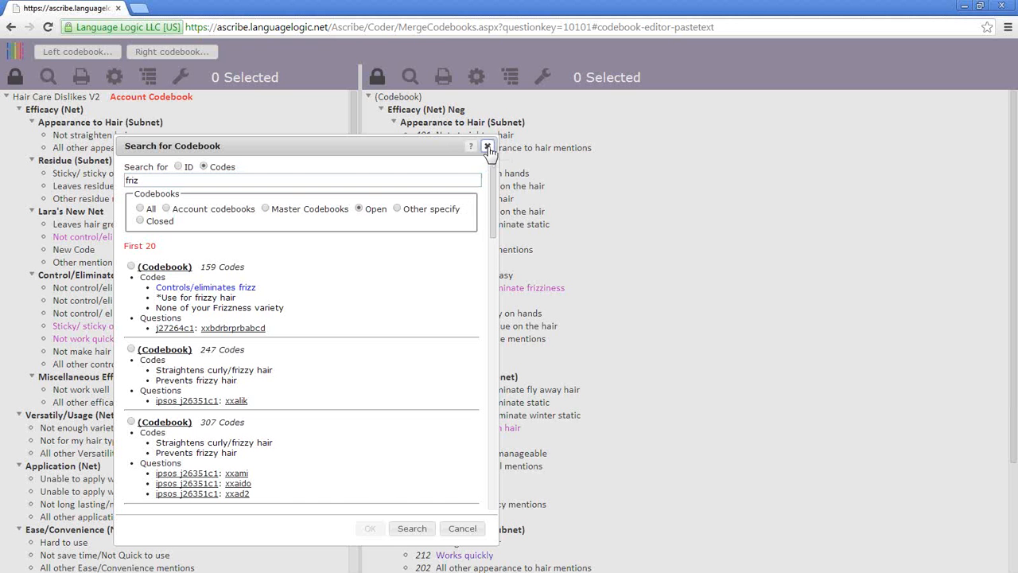
click(487, 146)
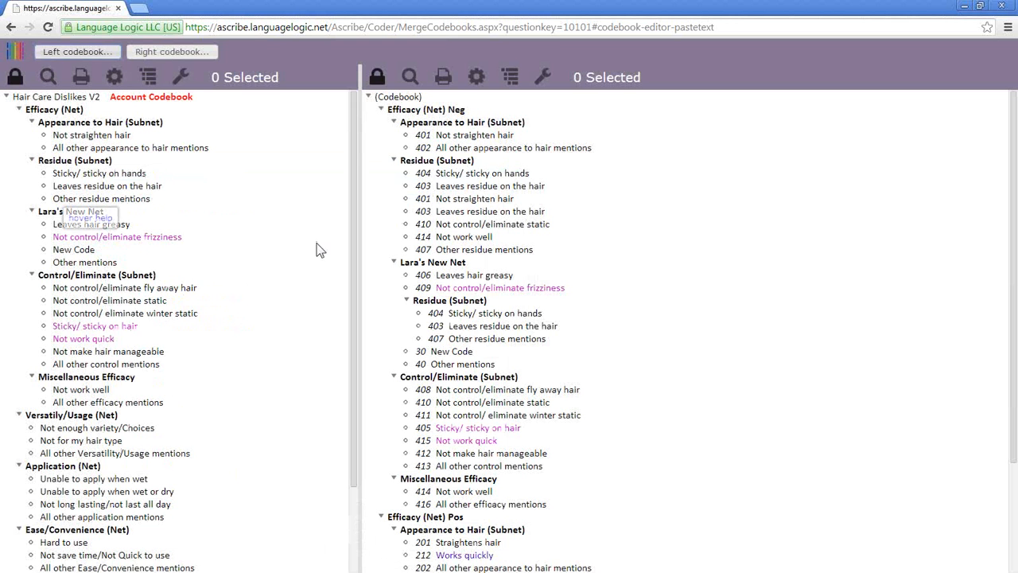
- Reopen the Search for Codebook dialog with the 'friz' term set
click(94, 61)
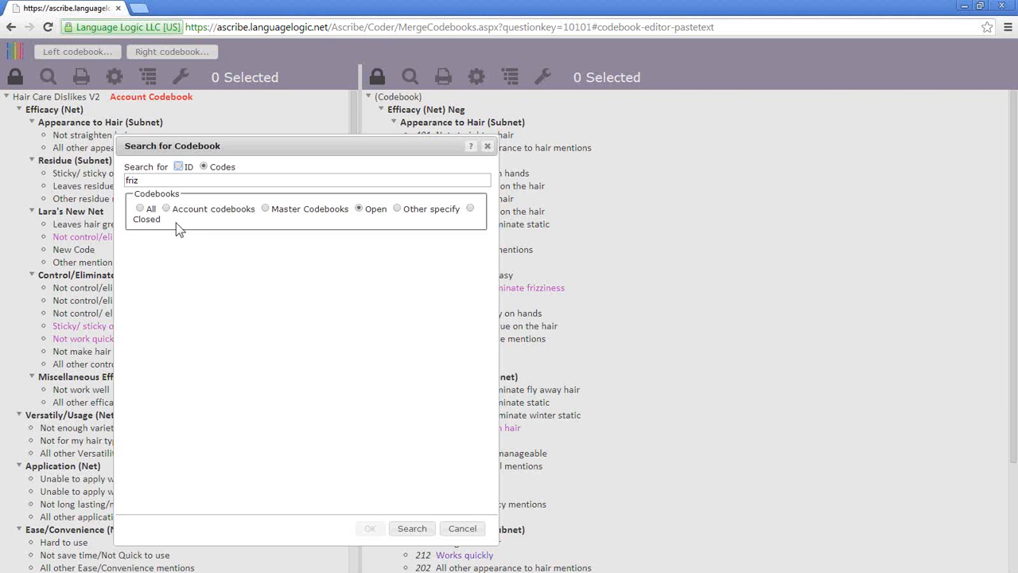
- Close the codebook search, view then dismiss display settings, and unlock the right codebook
click(487, 146)
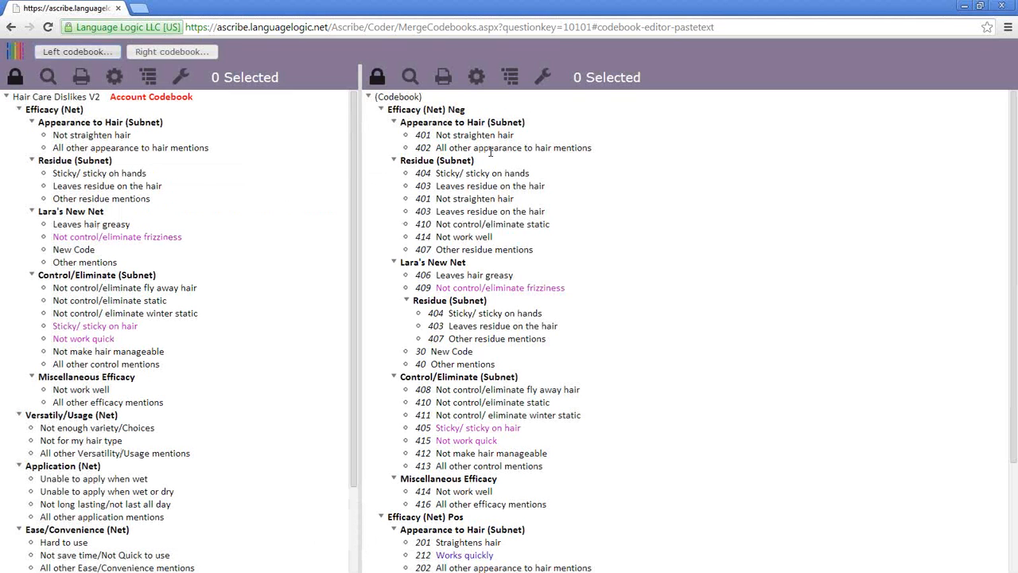
click(477, 77)
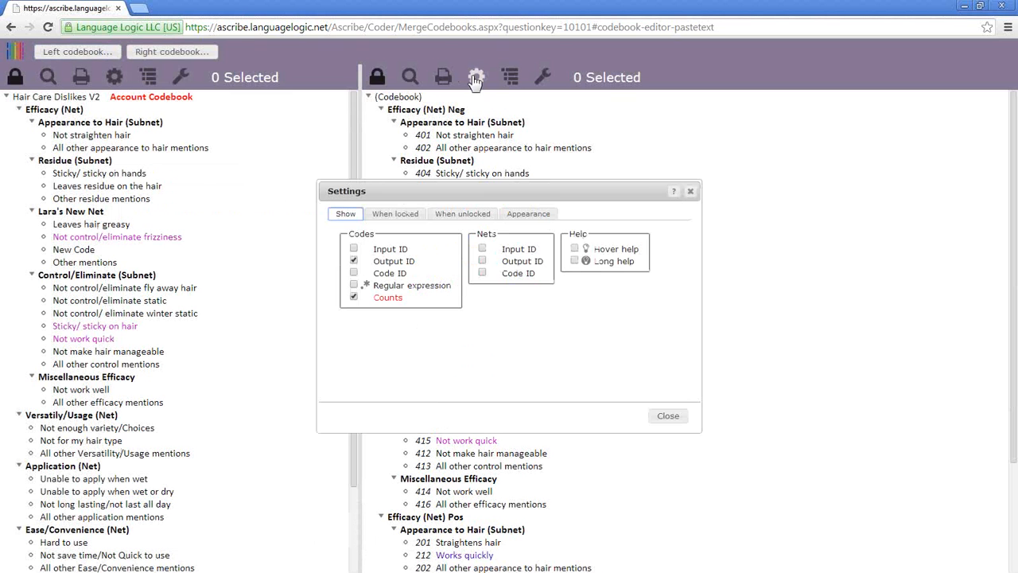
click(690, 191)
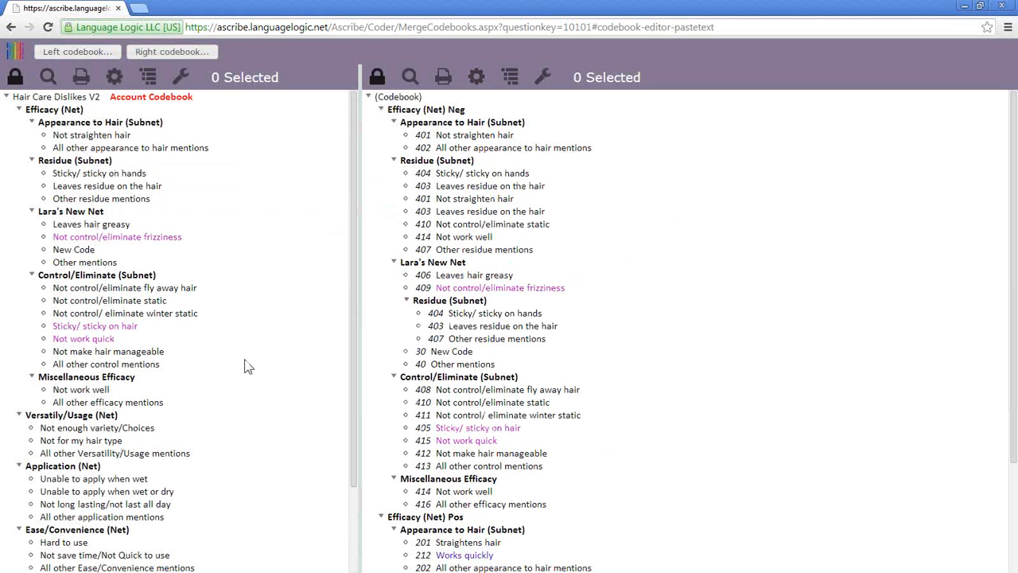
click(376, 81)
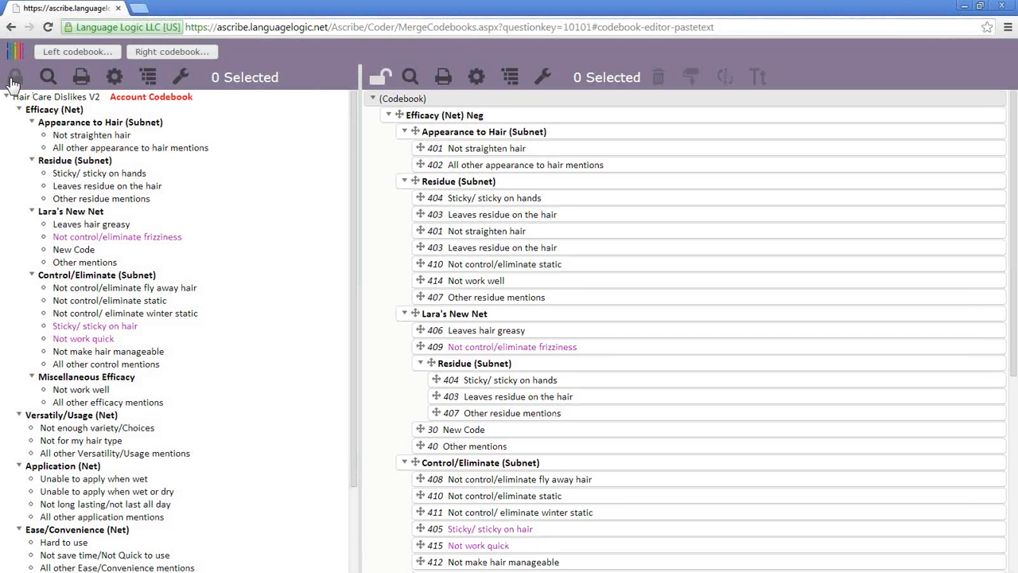
- Unlock the left Hair Care Dislikes V2 codebook for editing
click(12, 82)
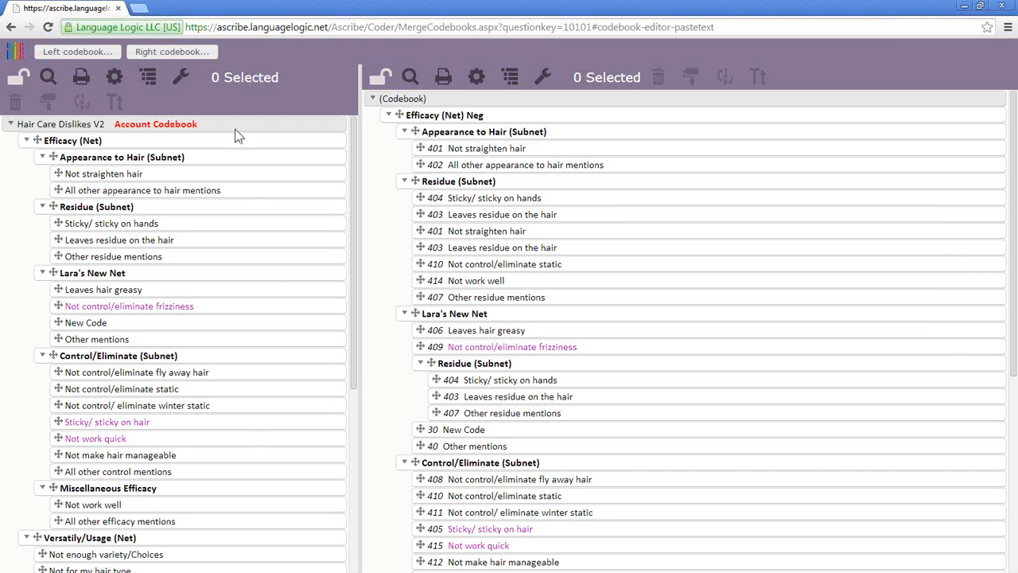
- Search open codebooks for 'friz' codes and inspect the 159-code result containing Controls/eliminates frizz
click(99, 57)
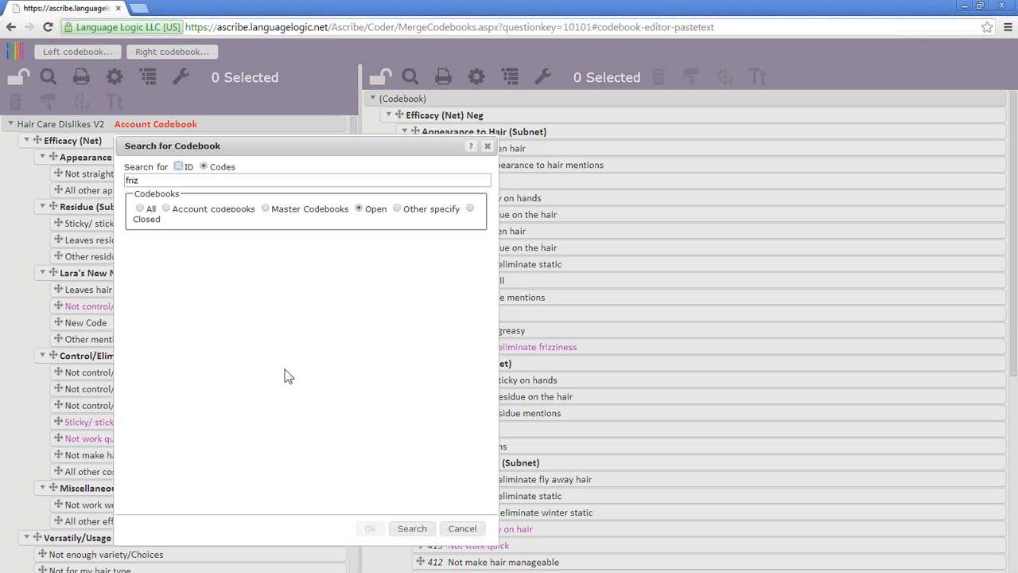
click(413, 530)
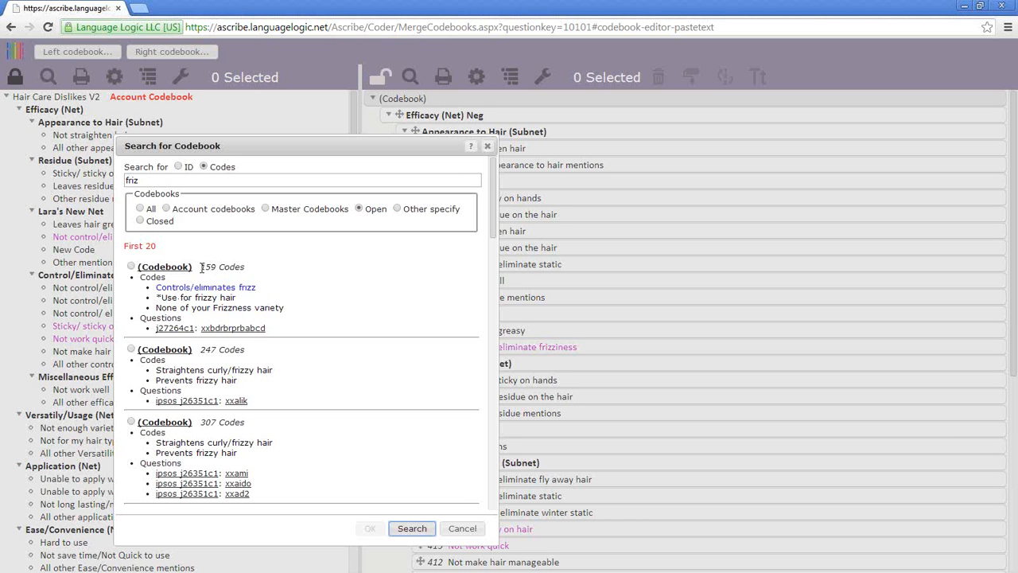
drag(202, 268, 245, 269)
click(296, 277)
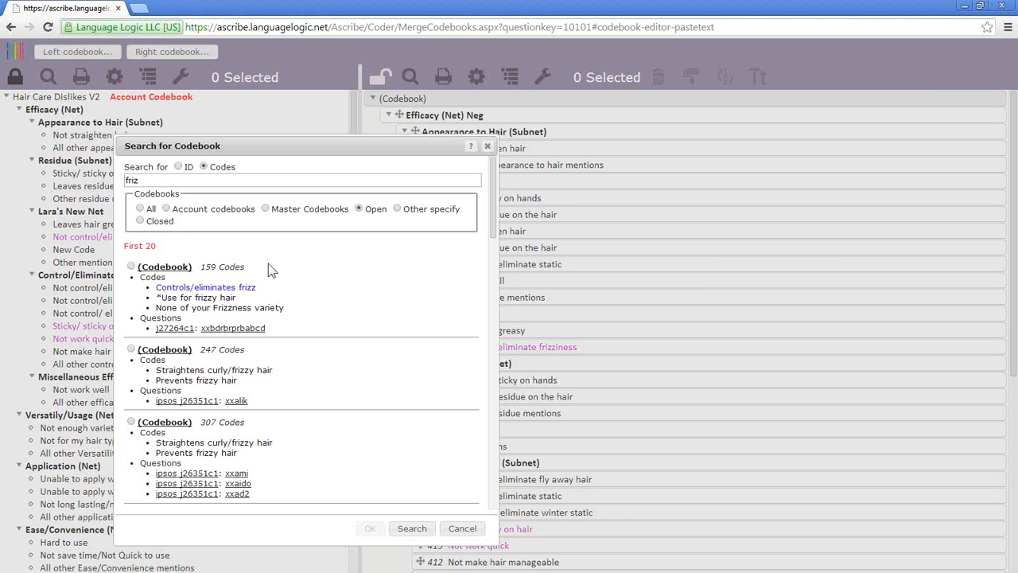
drag(146, 181, 124, 180)
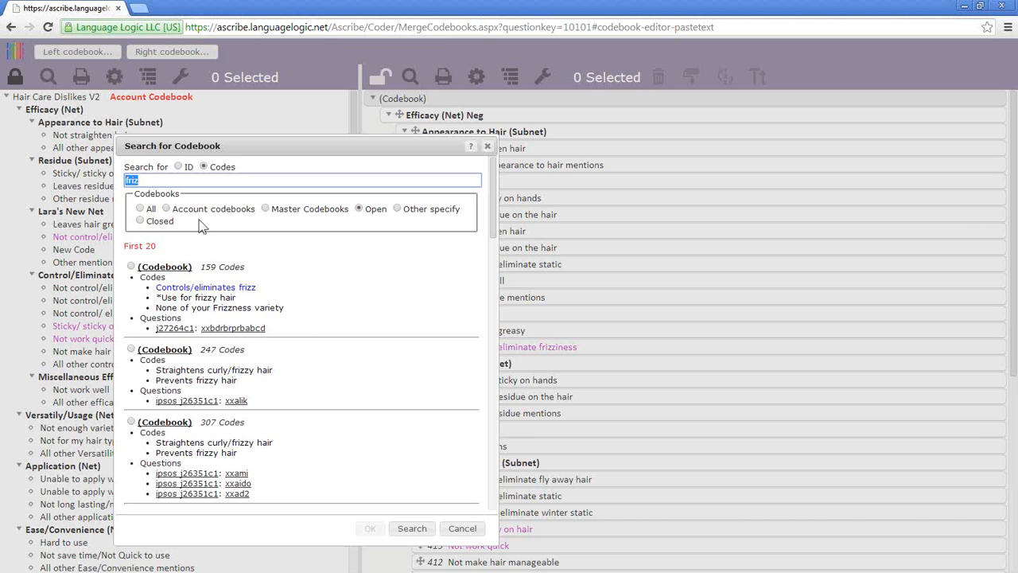
click(290, 280)
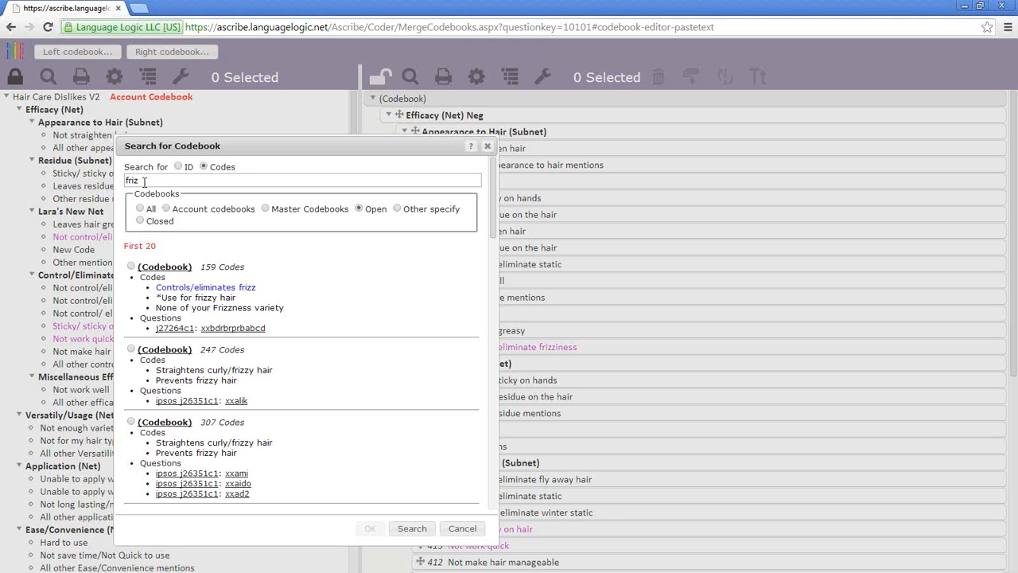
drag(157, 287, 271, 310)
click(268, 308)
scroll(235, 440, down, 1)
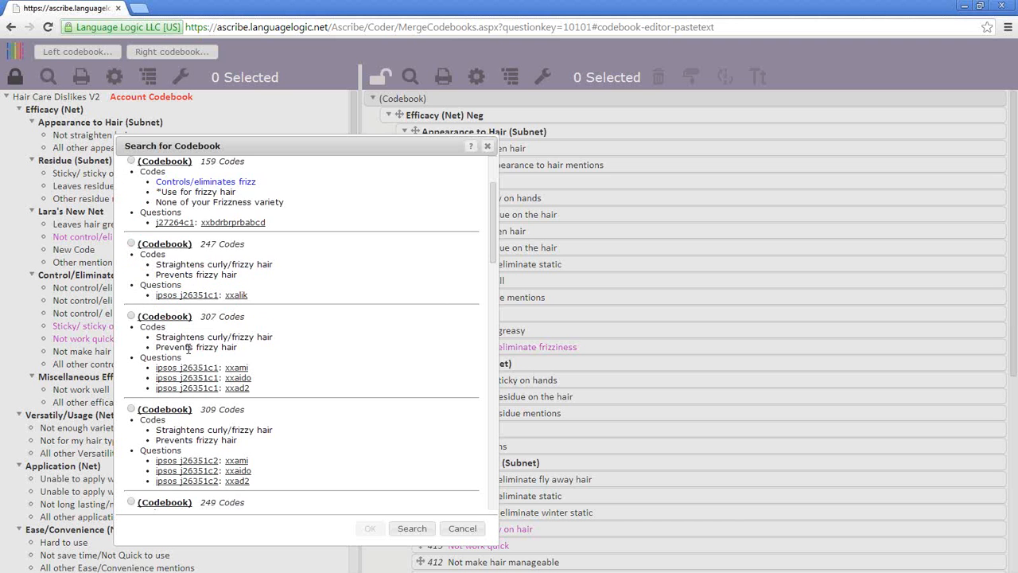
scroll(324, 368, down, 3)
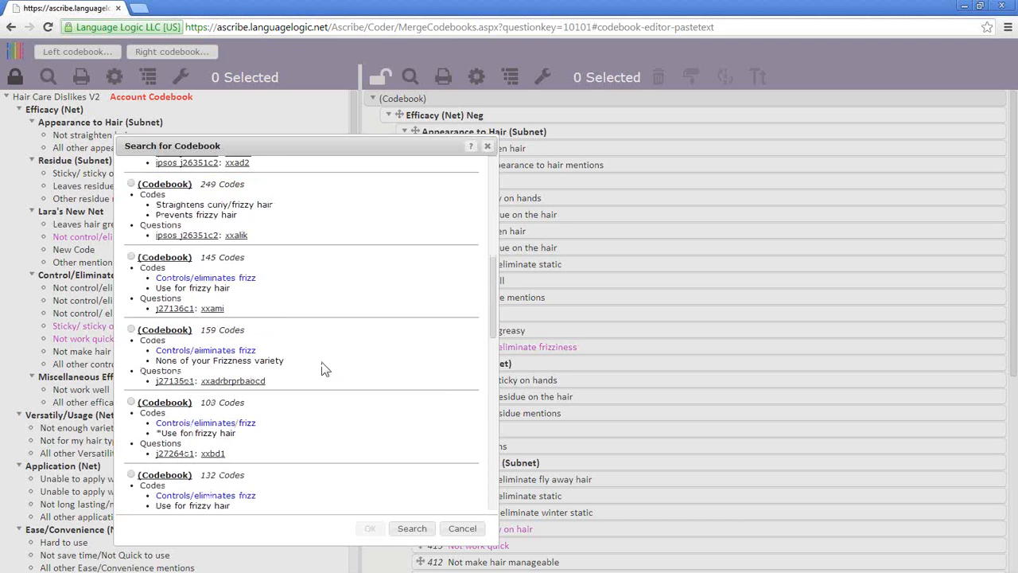
scroll(323, 368, down, 5)
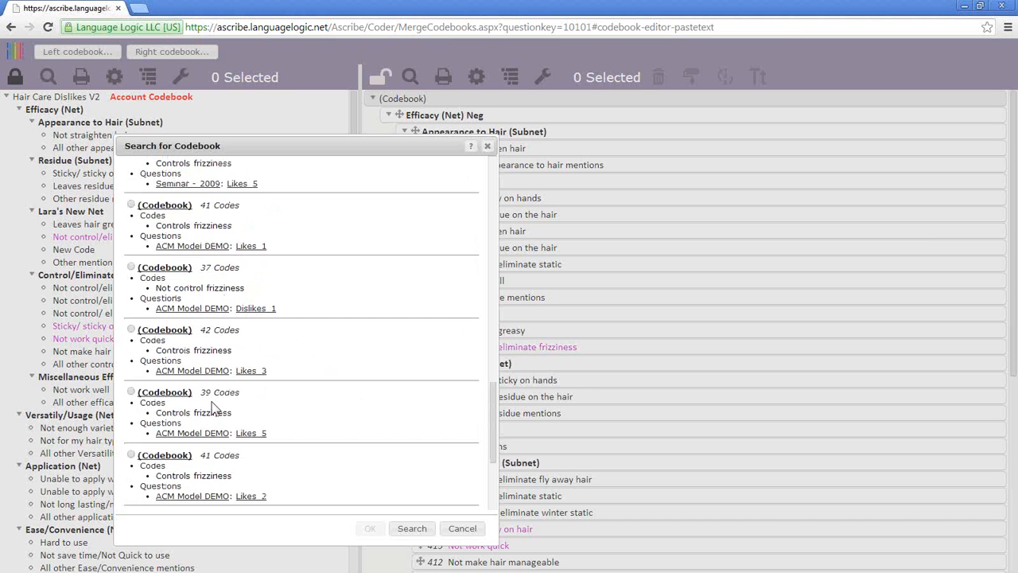
scroll(244, 426, down, 3)
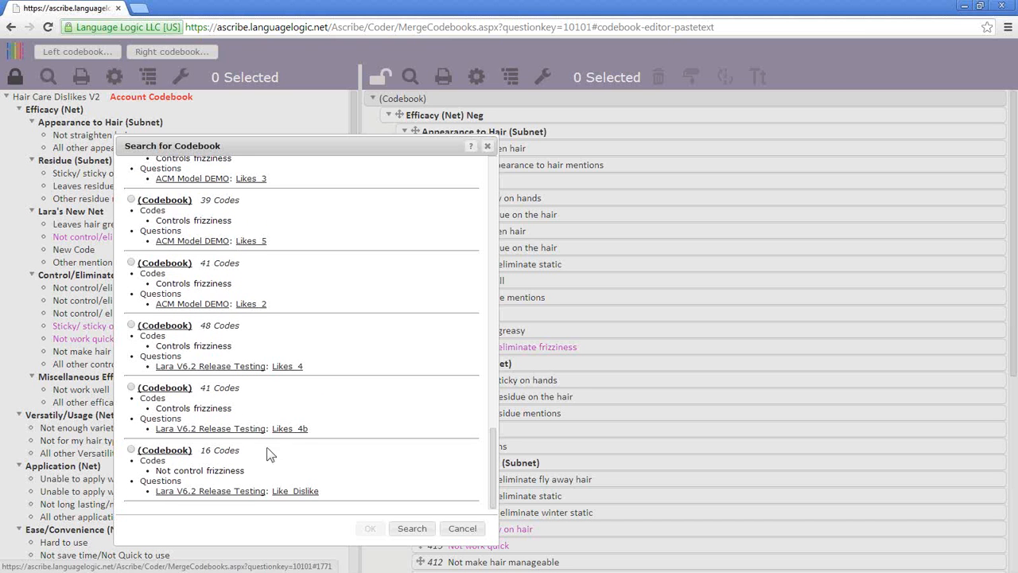
scroll(374, 377, up, 10)
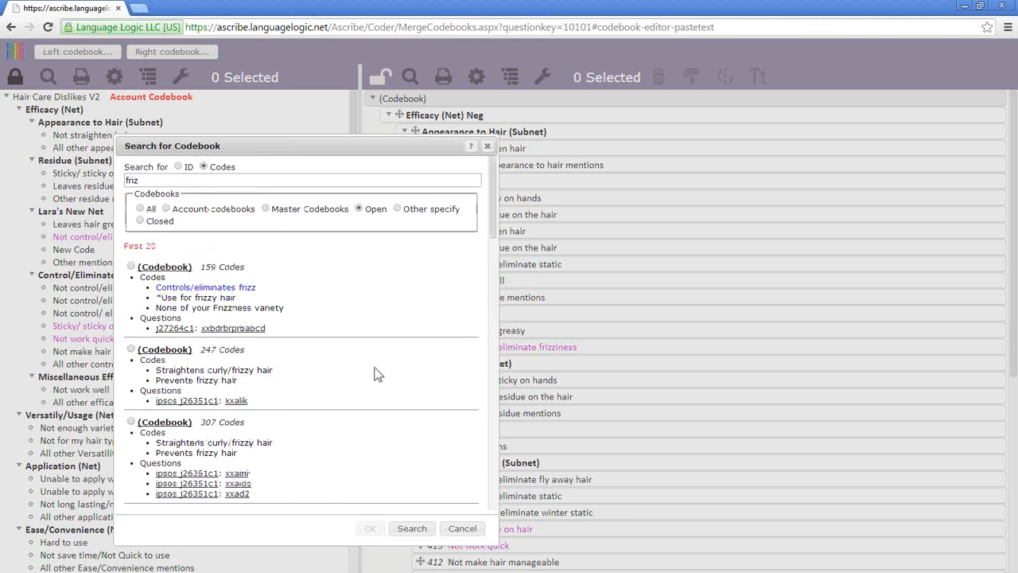
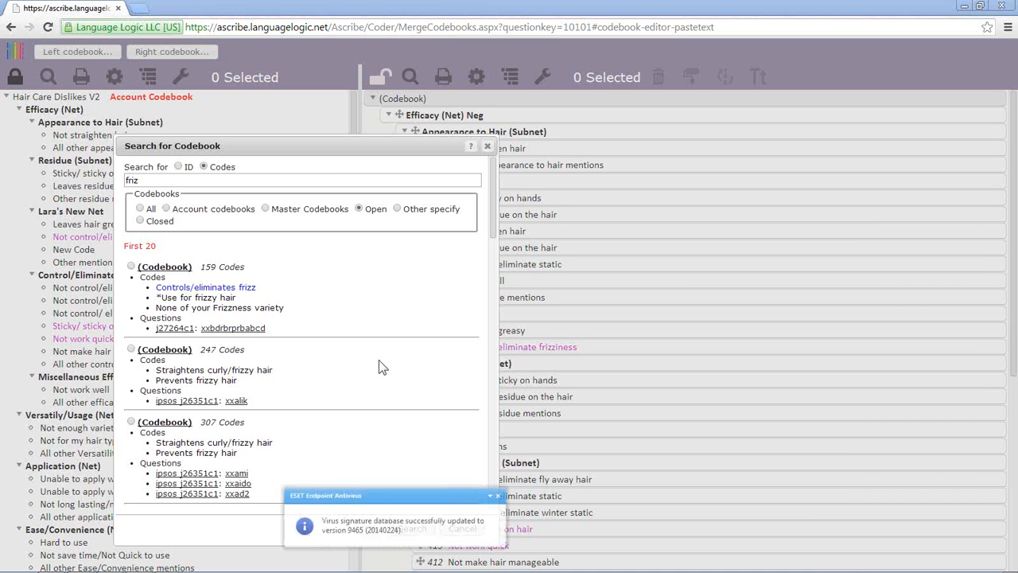
- Dismiss the antivirus notification and close the codebook search results
click(497, 494)
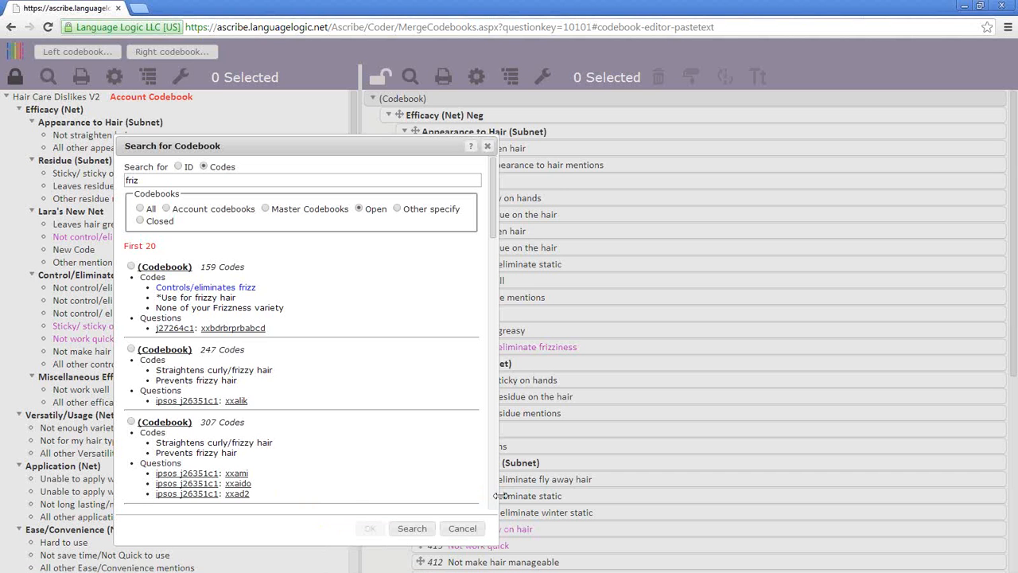
click(488, 145)
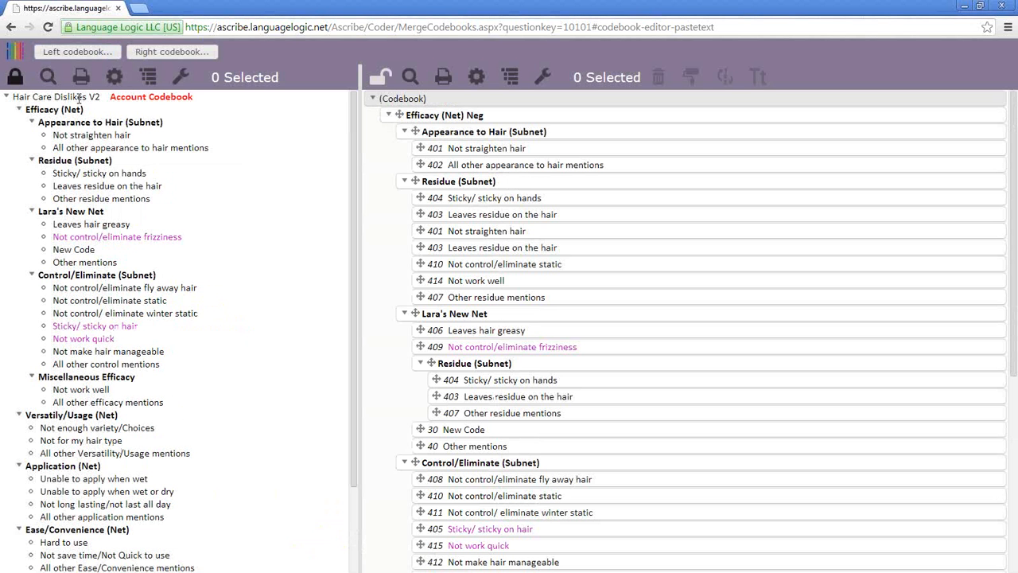
- Unlock the left codebook and select all 45 of its descendant codes
right_click(78, 98)
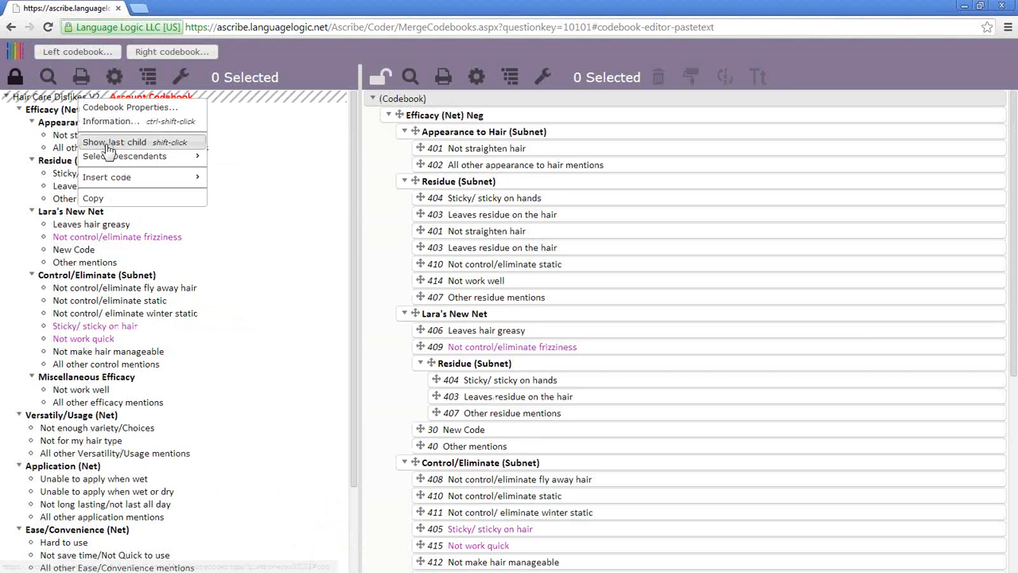
click(20, 85)
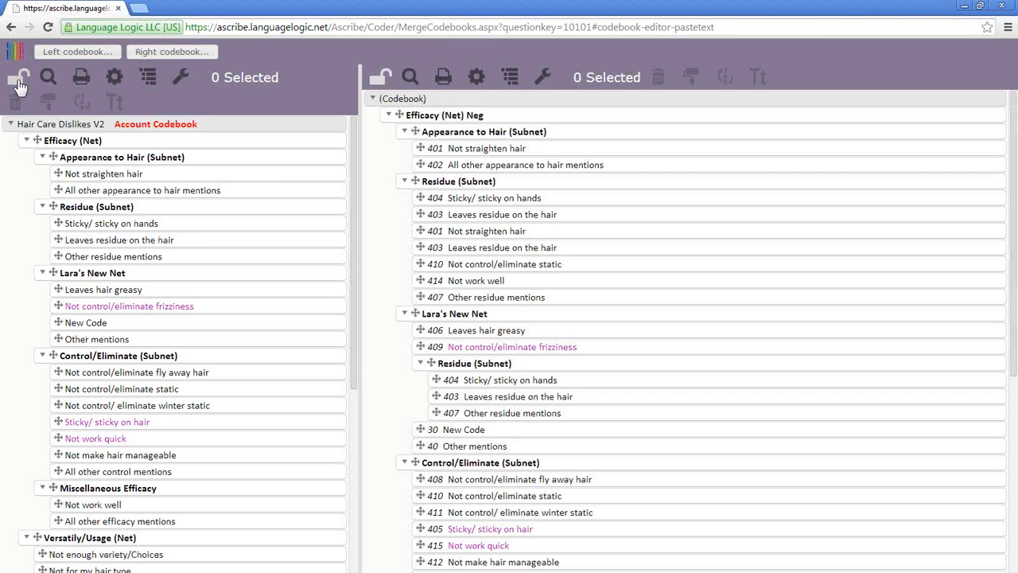
right_click(77, 125)
mouse_move(159, 181)
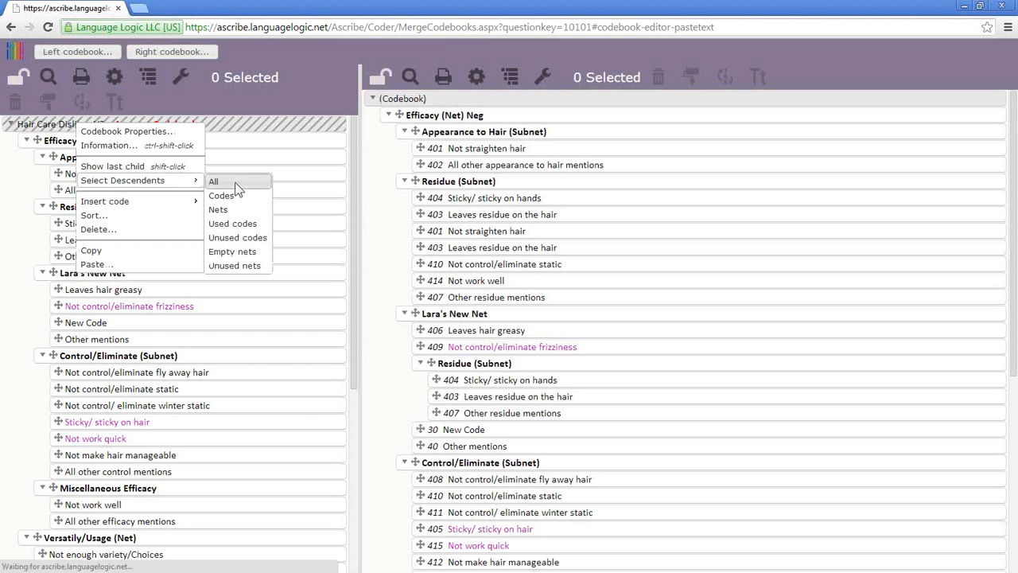
click(235, 185)
- Preview pasting the copied Residue (Subnet) into the right codebook root, then close without pasting
right_click(437, 102)
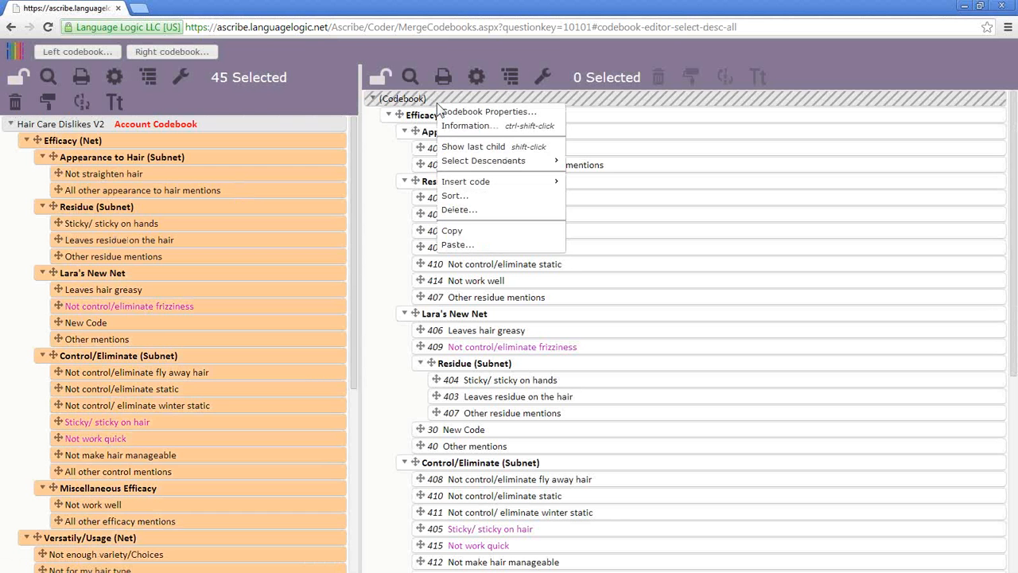
click(470, 246)
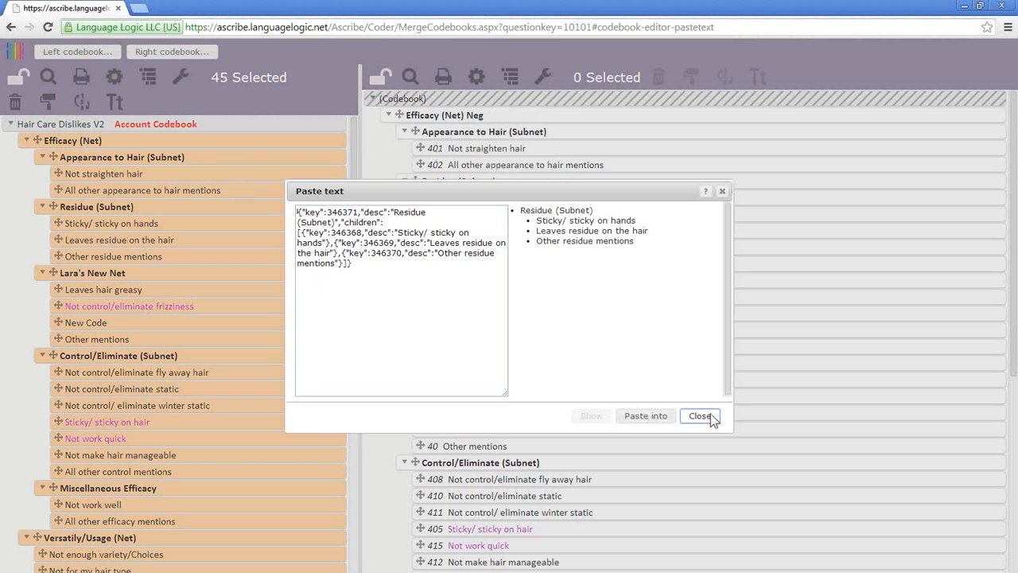
click(713, 419)
- Copy the left codebook's selected codes as a flat list and reselect all its descendants
right_click(93, 140)
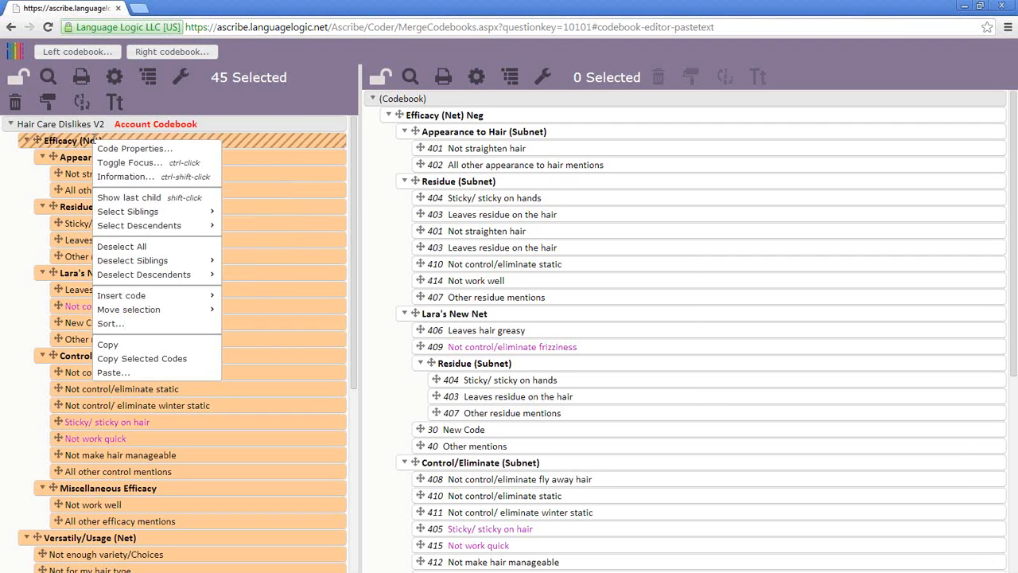
right_click(95, 125)
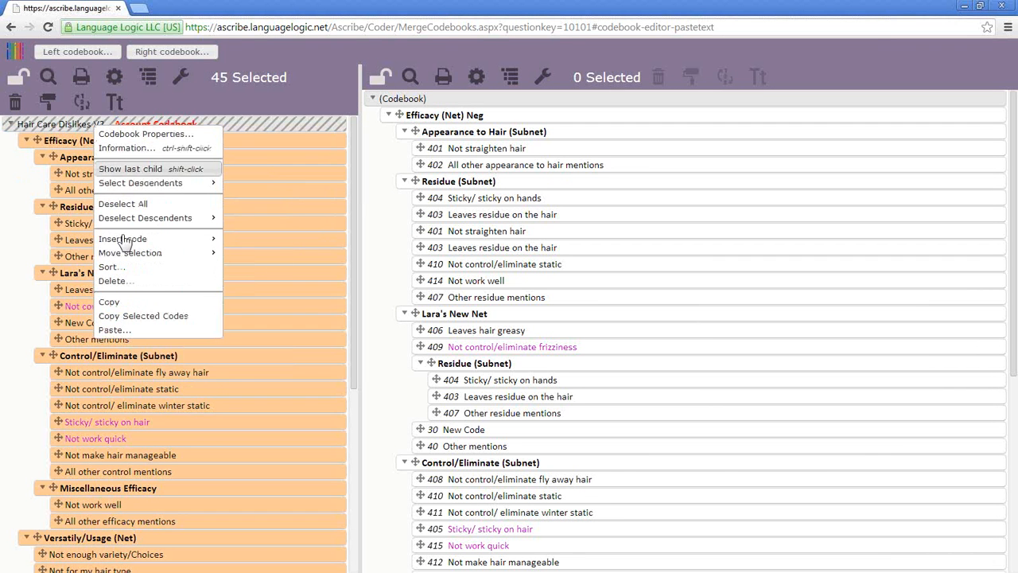
click(148, 315)
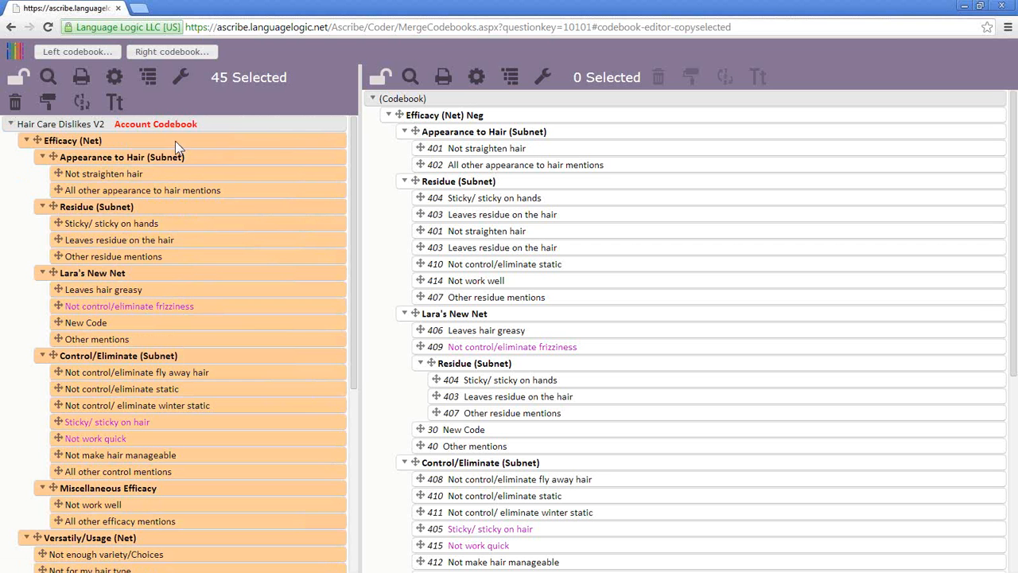
right_click(104, 124)
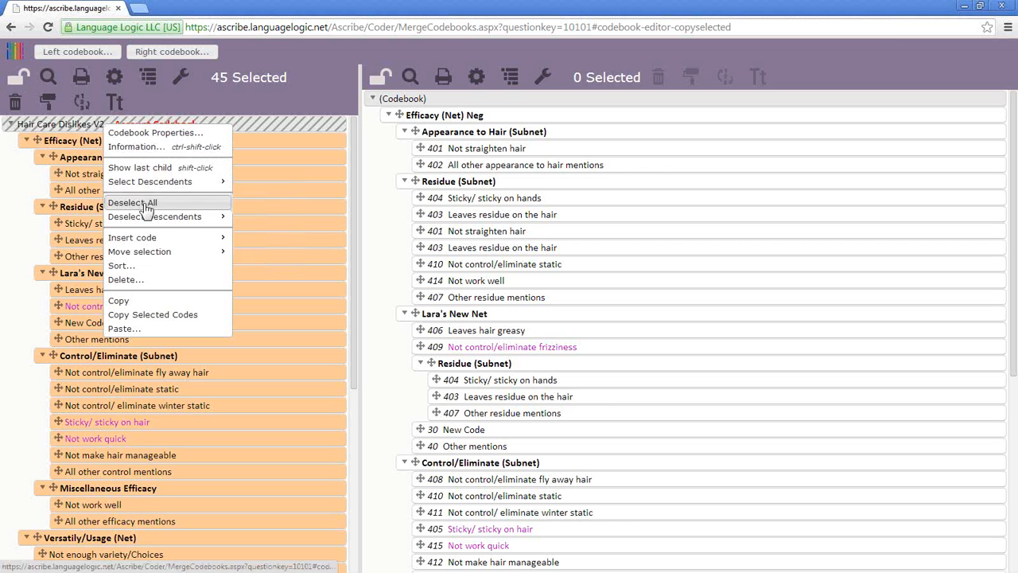
mouse_move(161, 188)
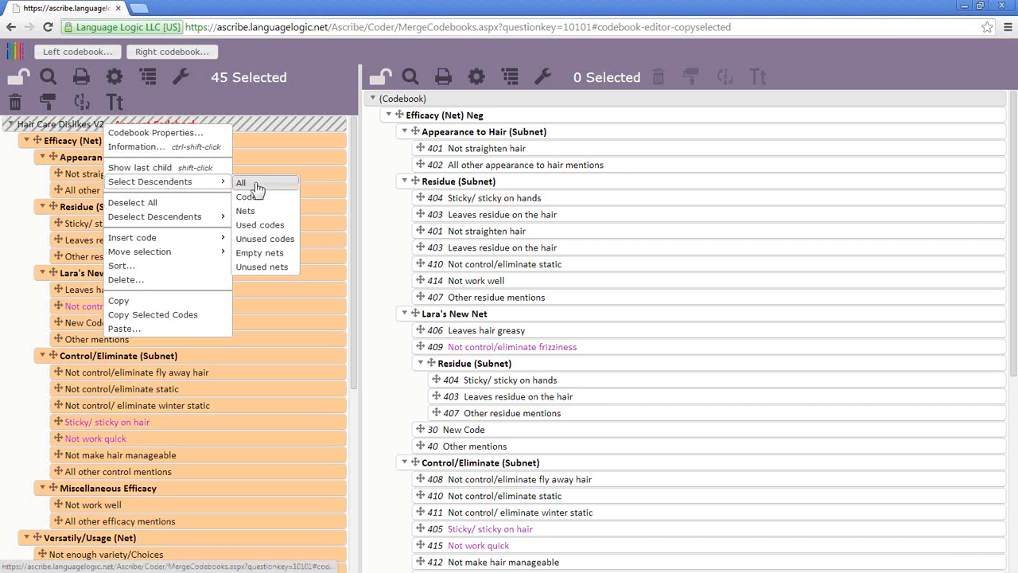
click(255, 183)
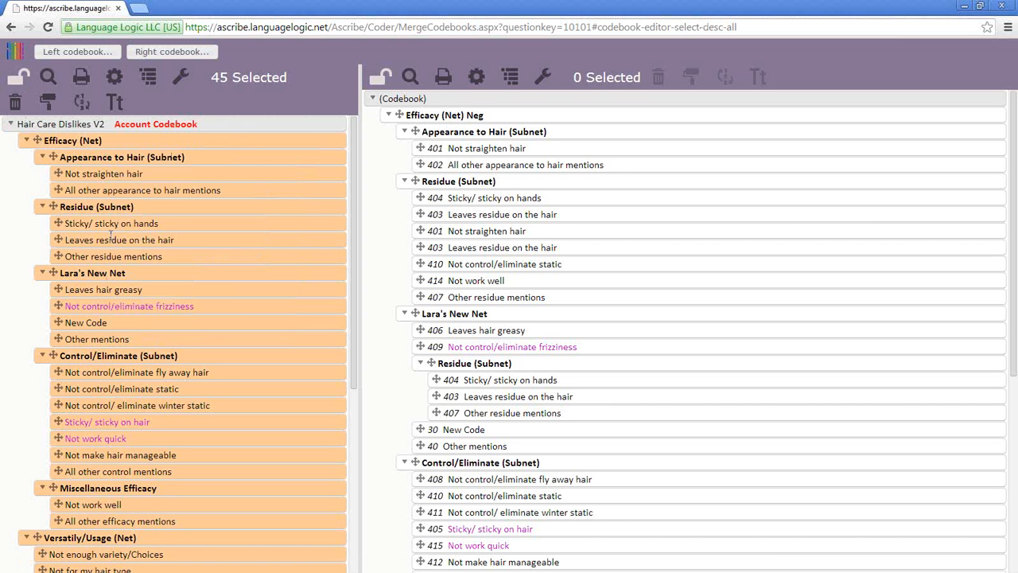
- Preview the flat code list pasted into the right codebook, then close without pasting
right_click(438, 105)
click(484, 249)
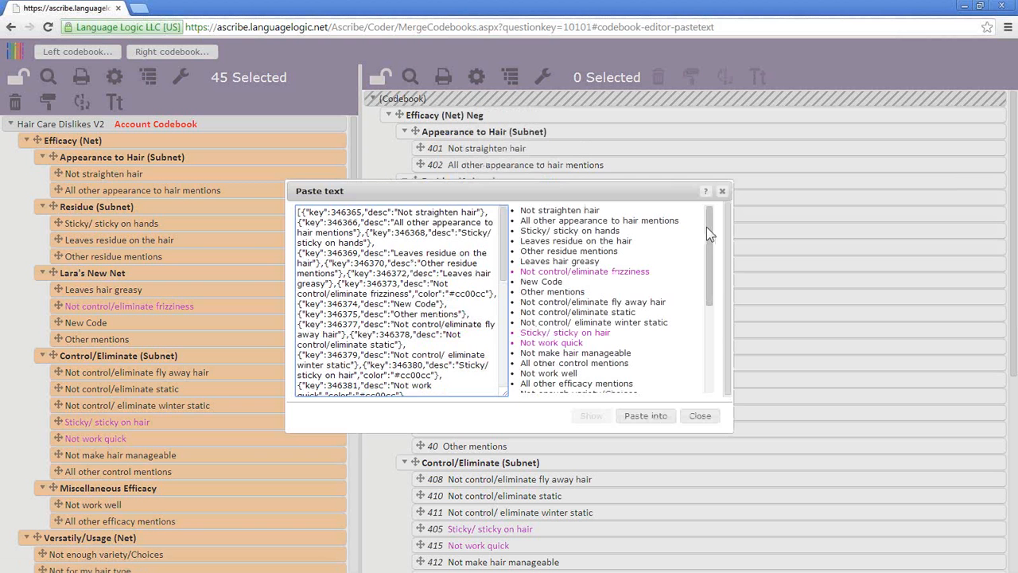
mouse_move(709, 226)
mouse_down()
mouse_move(714, 333)
mouse_move(713, 213)
mouse_up()
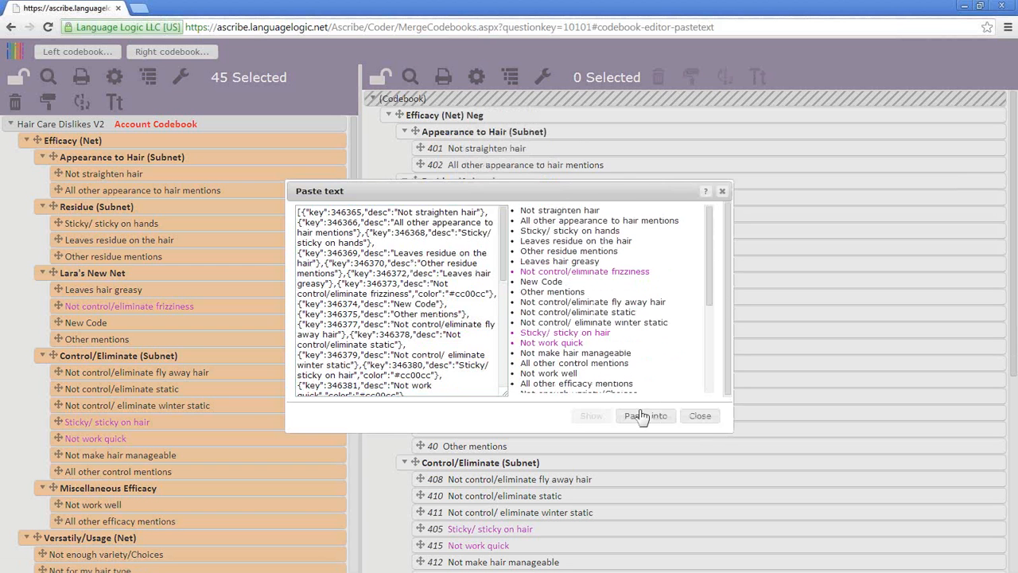
click(697, 419)
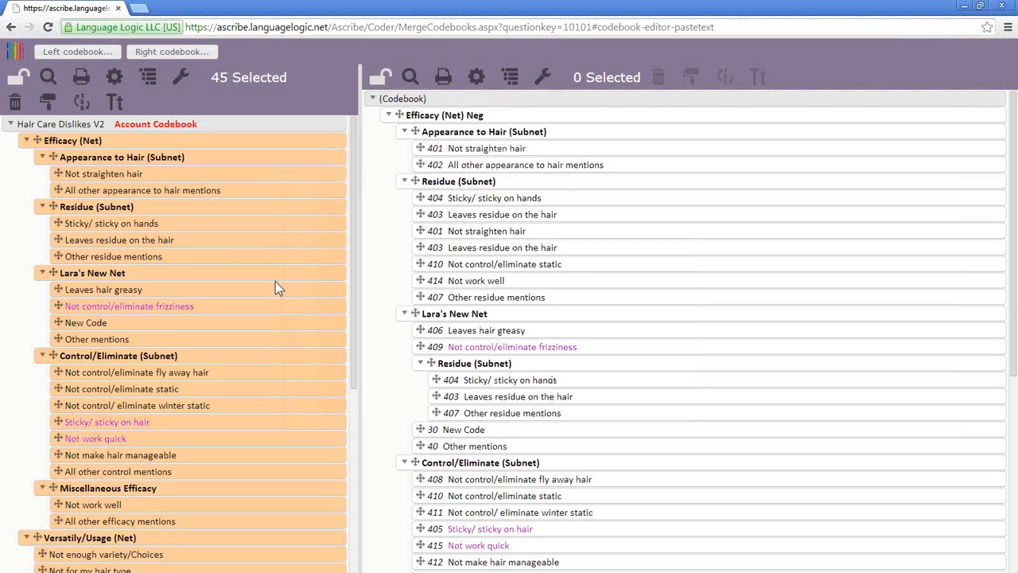
- Copy the whole left codebook with its net hierarchy
right_click(91, 124)
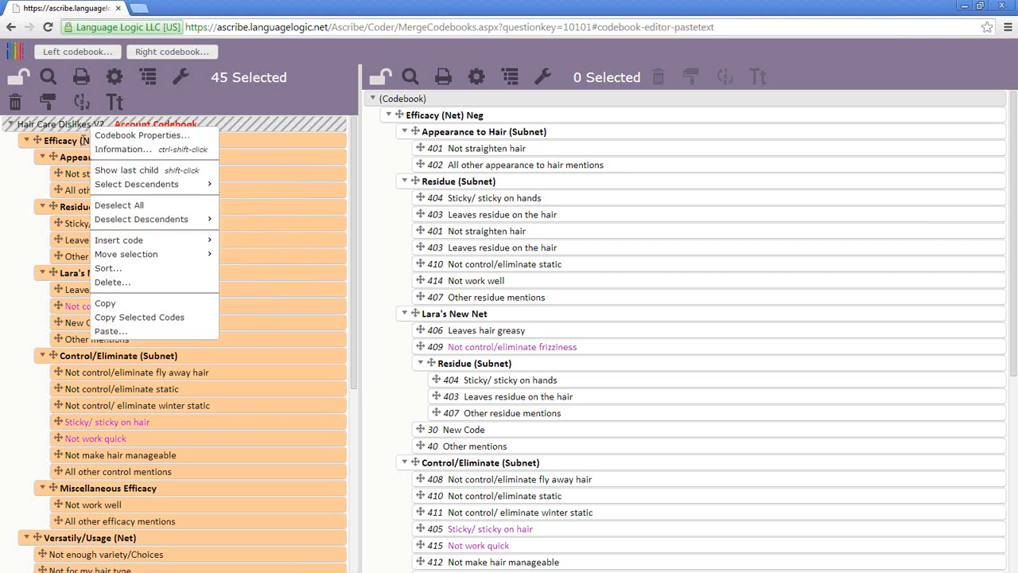
right_click(83, 140)
right_click(83, 124)
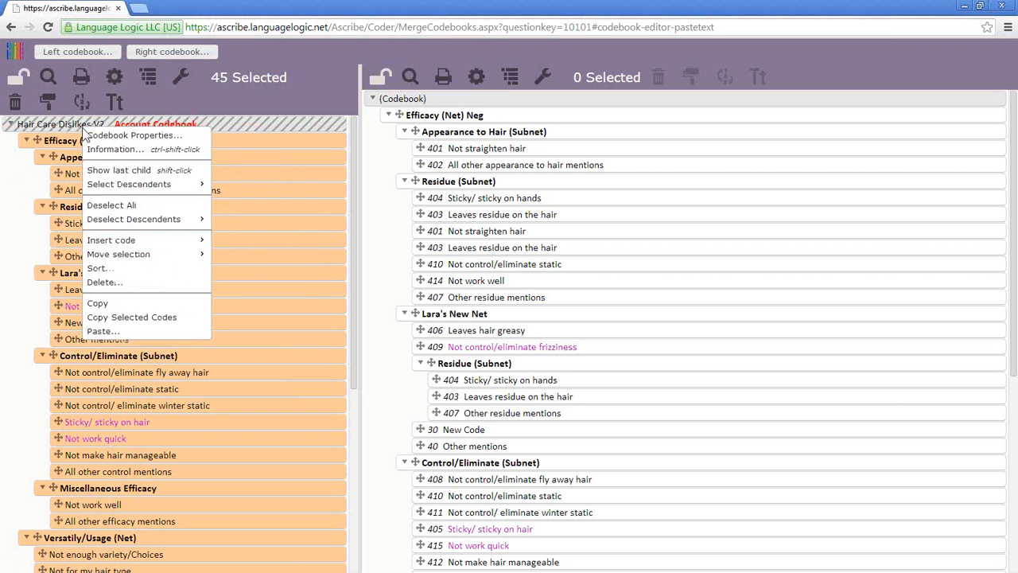
click(113, 304)
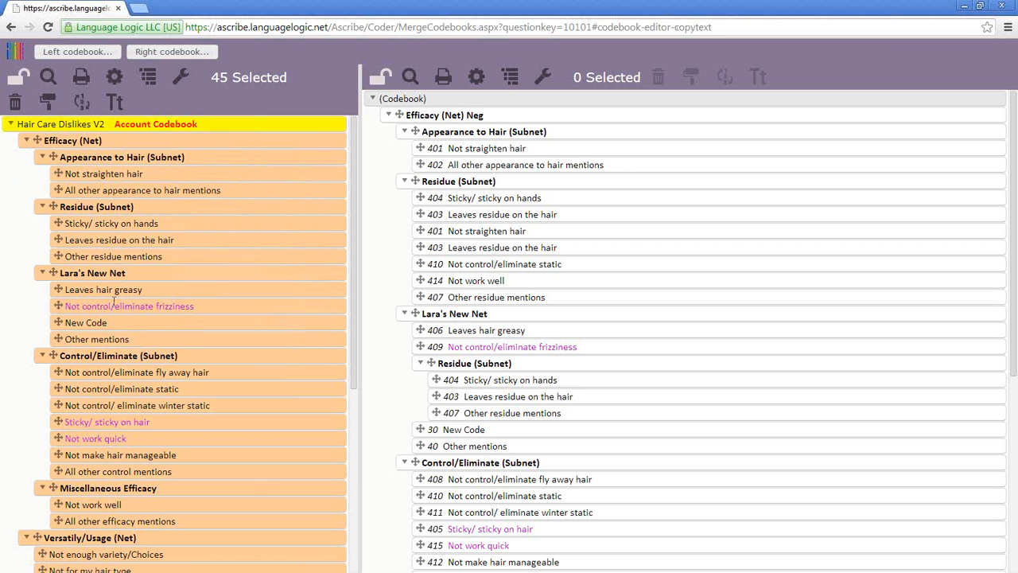
- Inspect the hierarchy's paste preview in the right codebook, close it, and relock the left codebook
right_click(417, 98)
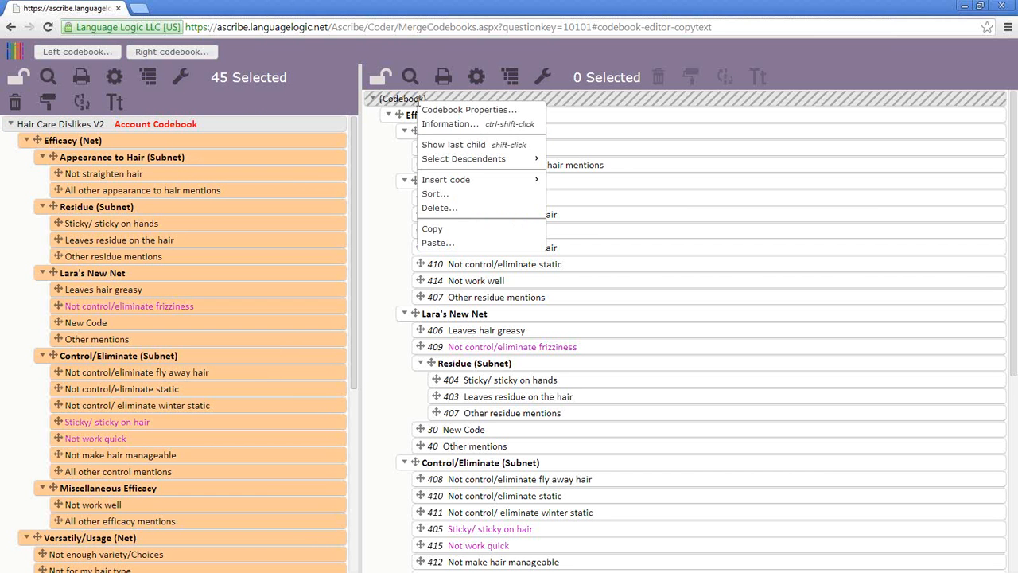
click(459, 242)
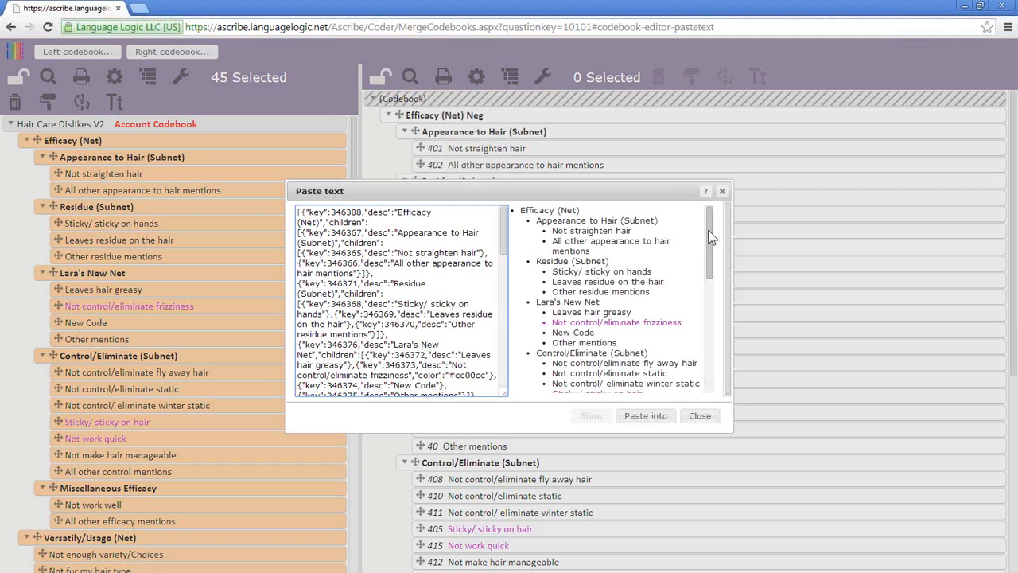
scroll(700, 304, down, 10)
scroll(715, 305, up, 10)
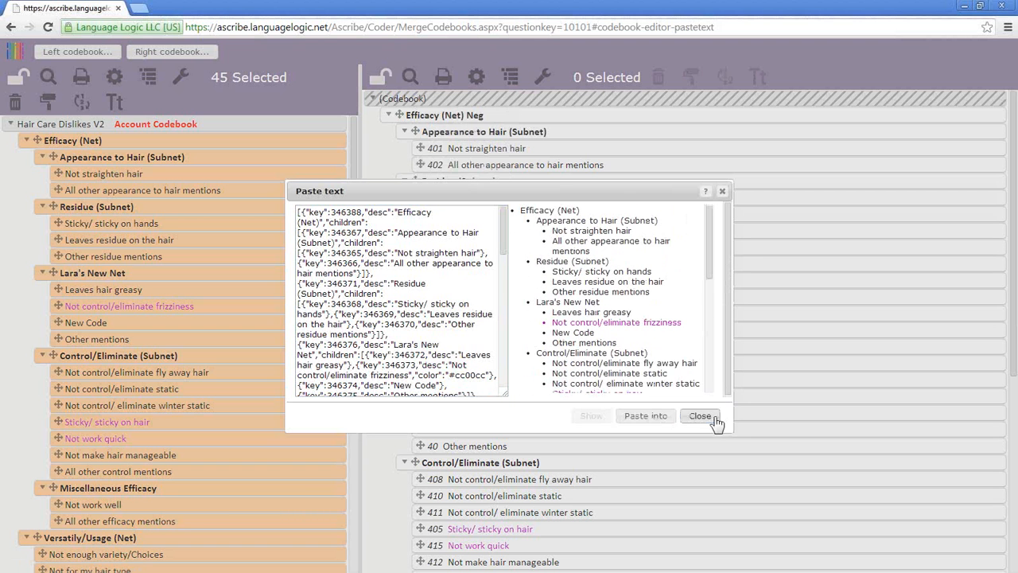
click(711, 422)
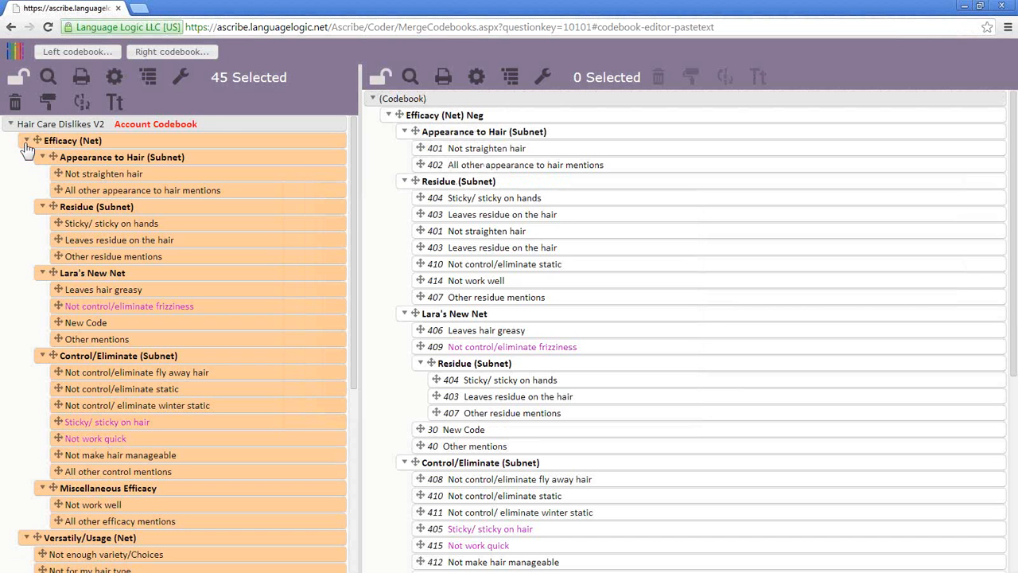
click(19, 89)
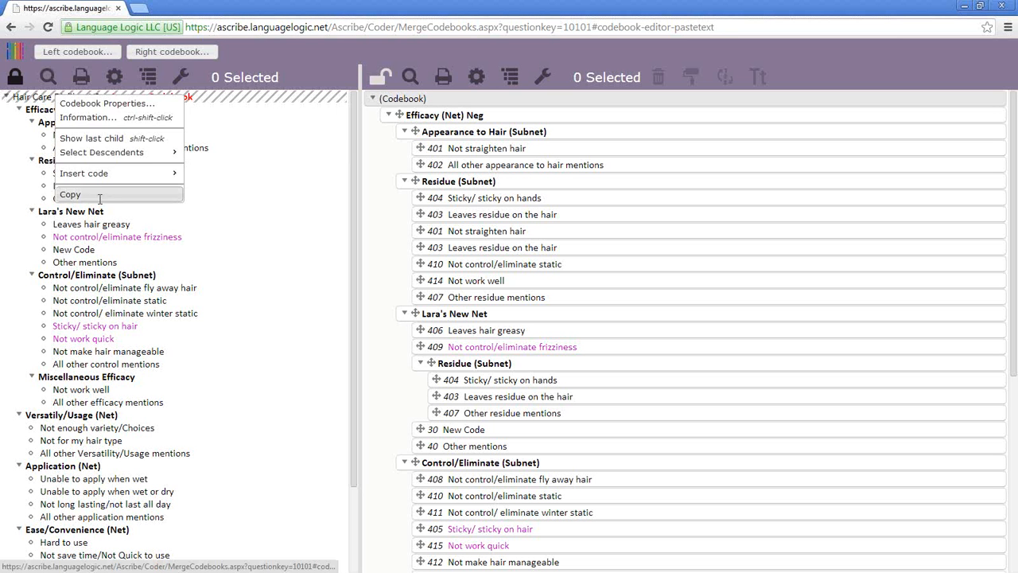
- Copy the codebook and inspect its paste-text preview in the right codebook, then close it
click(99, 196)
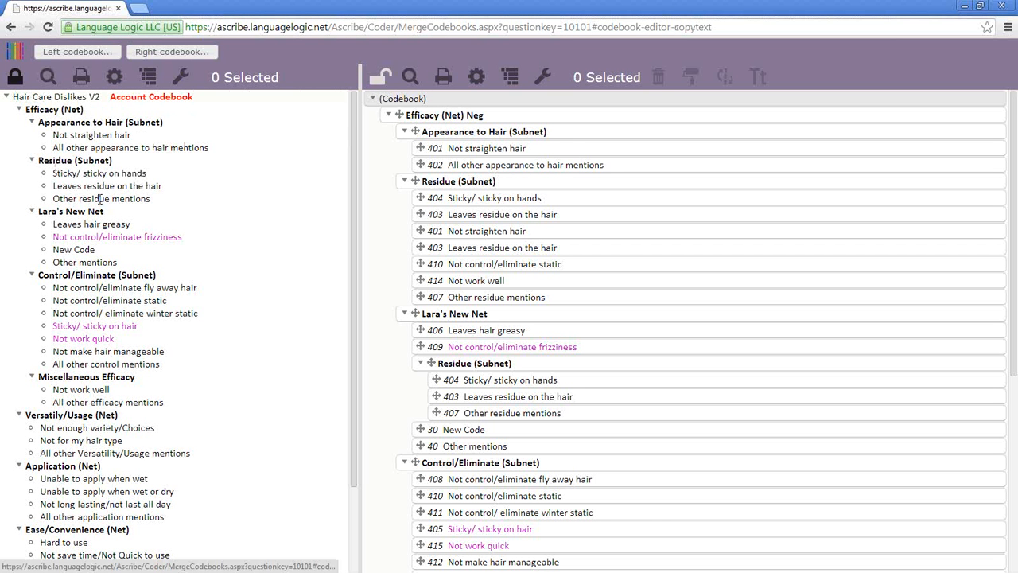
right_click(445, 100)
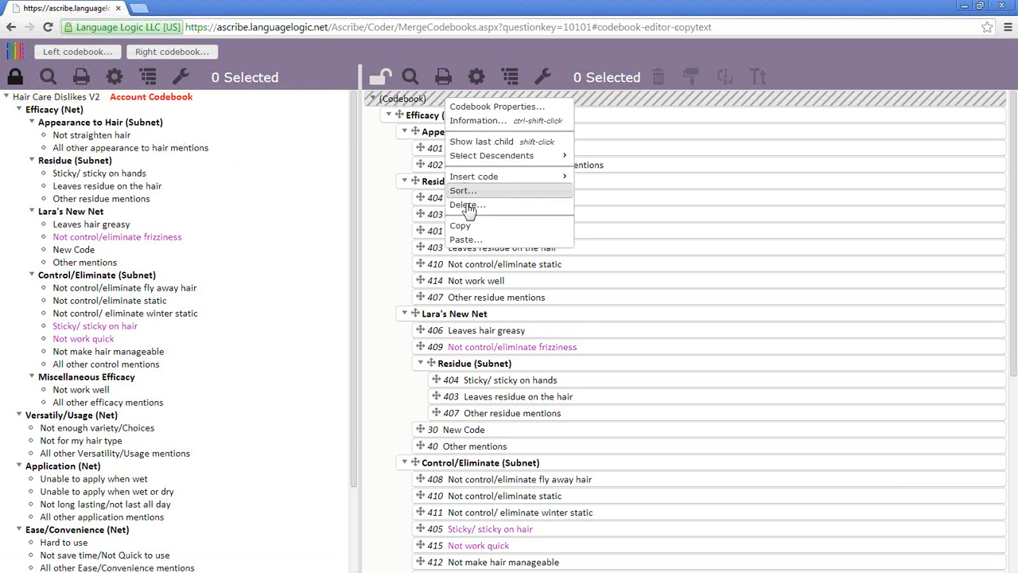
click(477, 239)
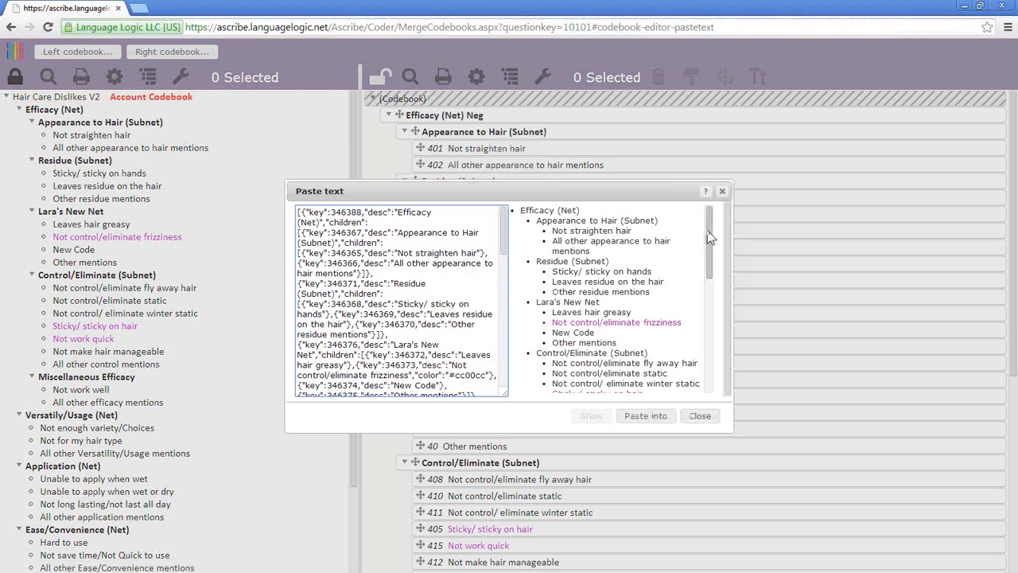
drag(709, 234, 714, 215)
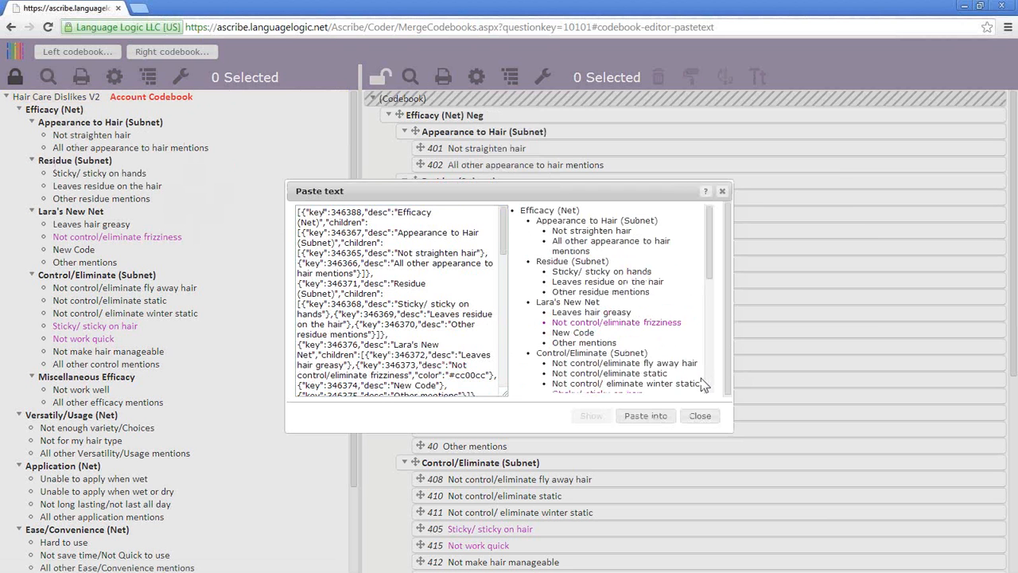
click(722, 191)
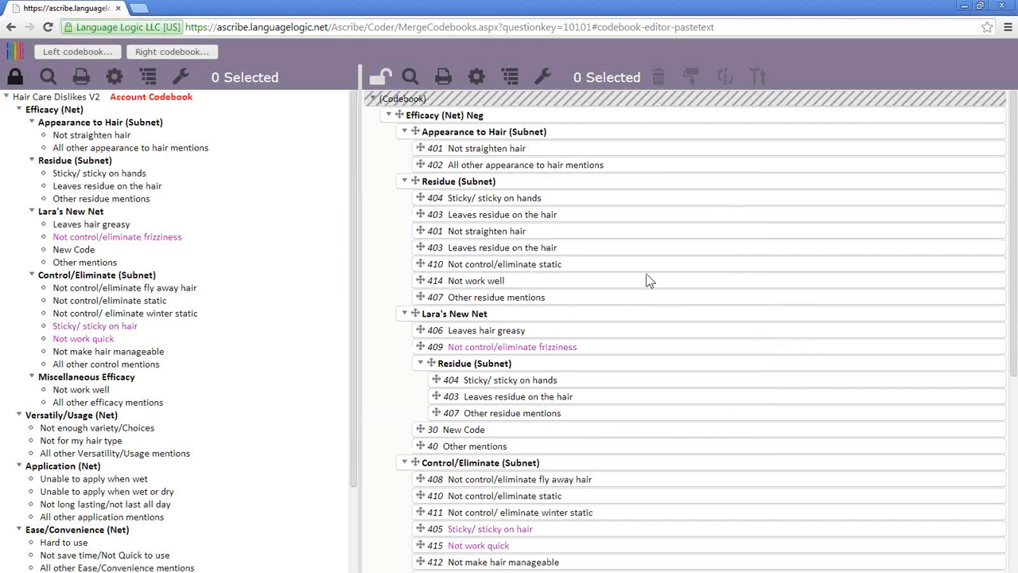
- Copy Hair Care Dislikes V2 again and preview it as JSON text beside its net tree
right_click(95, 95)
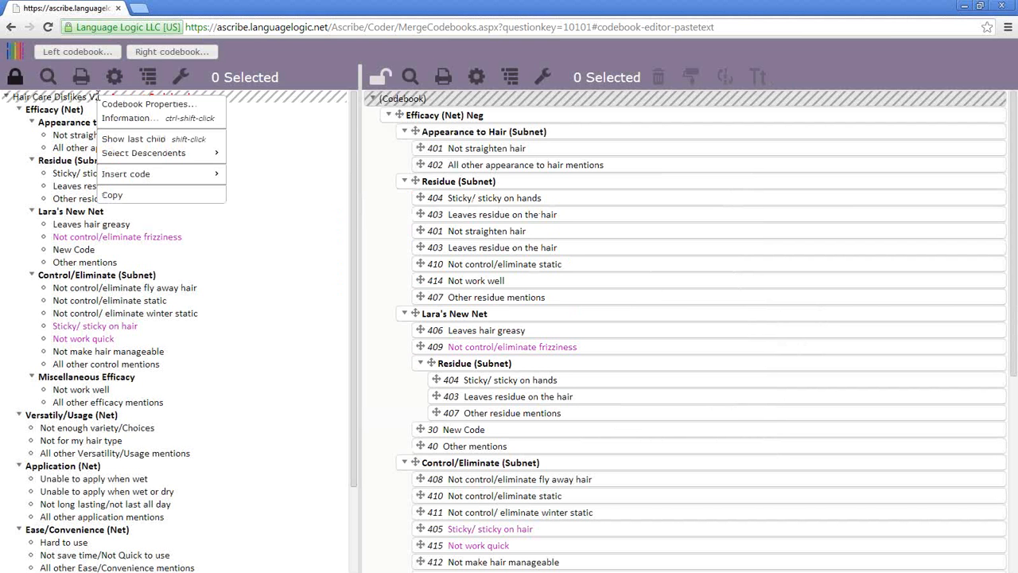
click(136, 195)
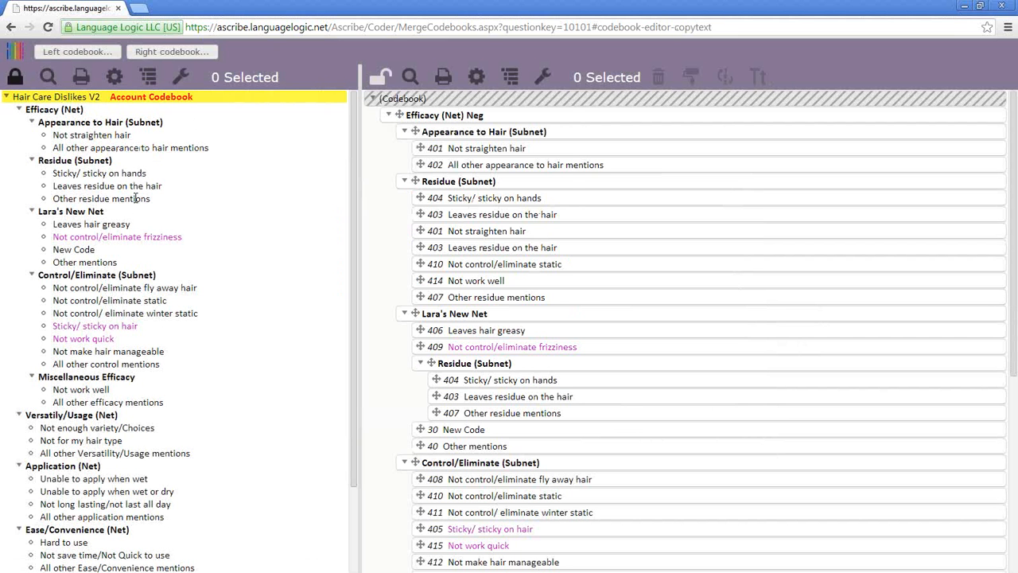
right_click(443, 106)
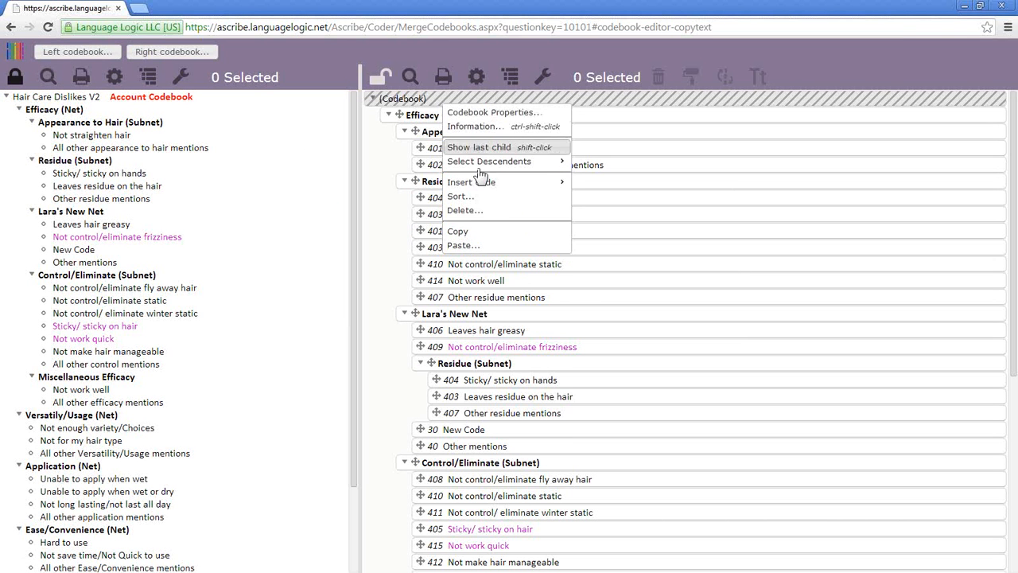
click(491, 244)
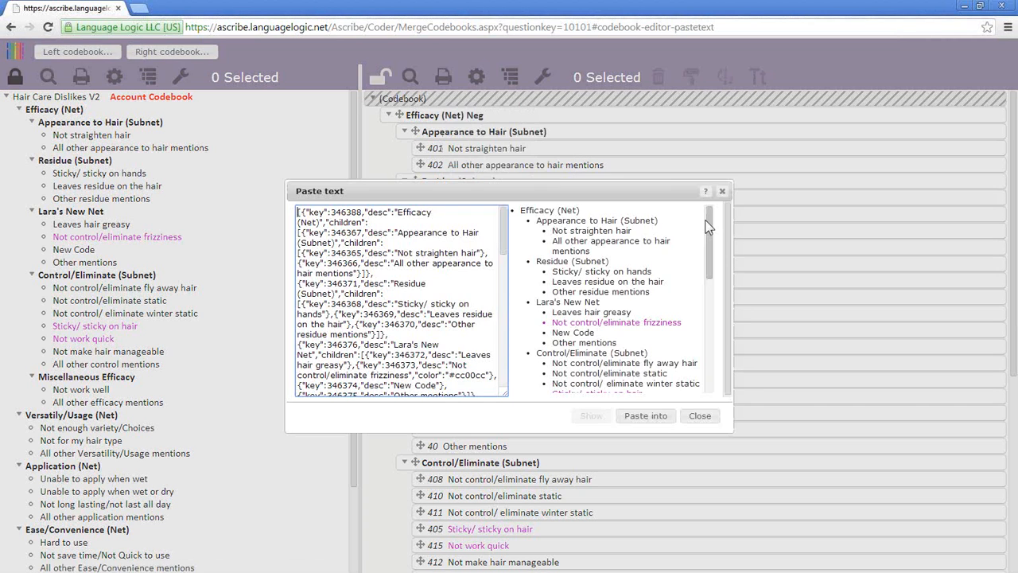
- Close the Paste text preview, leaving the right codebook unchanged
click(700, 416)
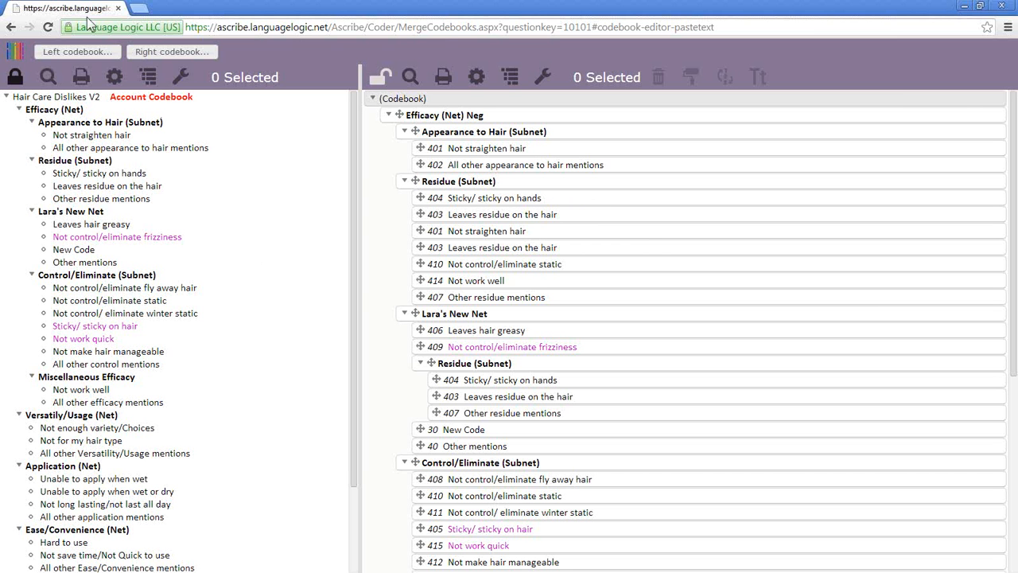
- Search open codebooks for codes containing 'friz' and preview the first matching codebook
click(92, 52)
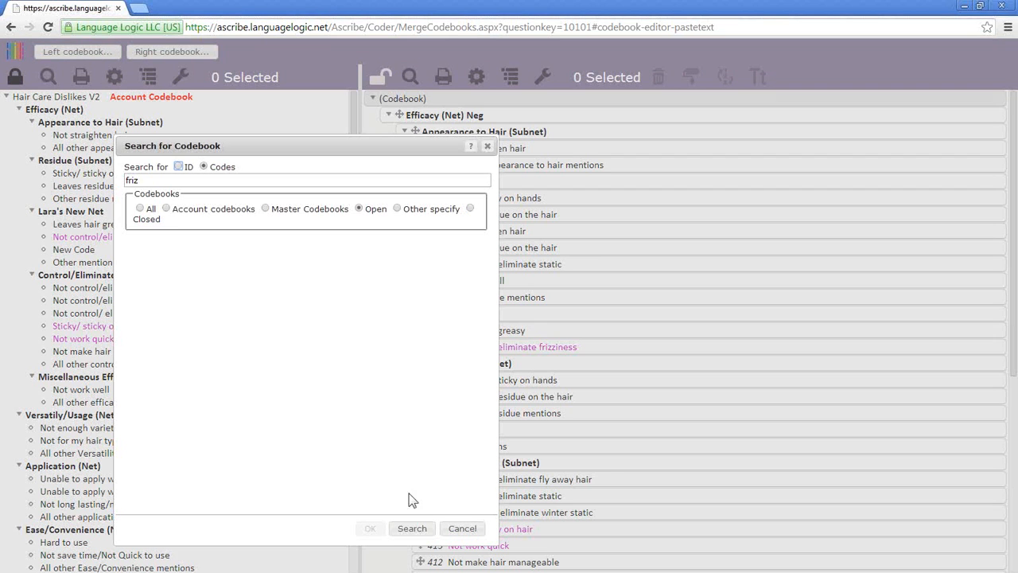
click(422, 530)
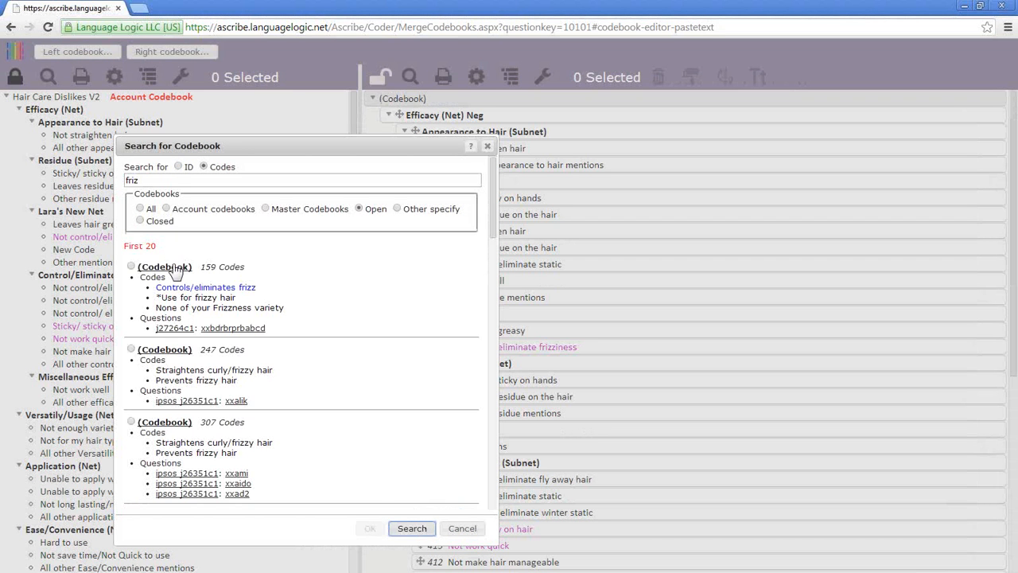
click(175, 271)
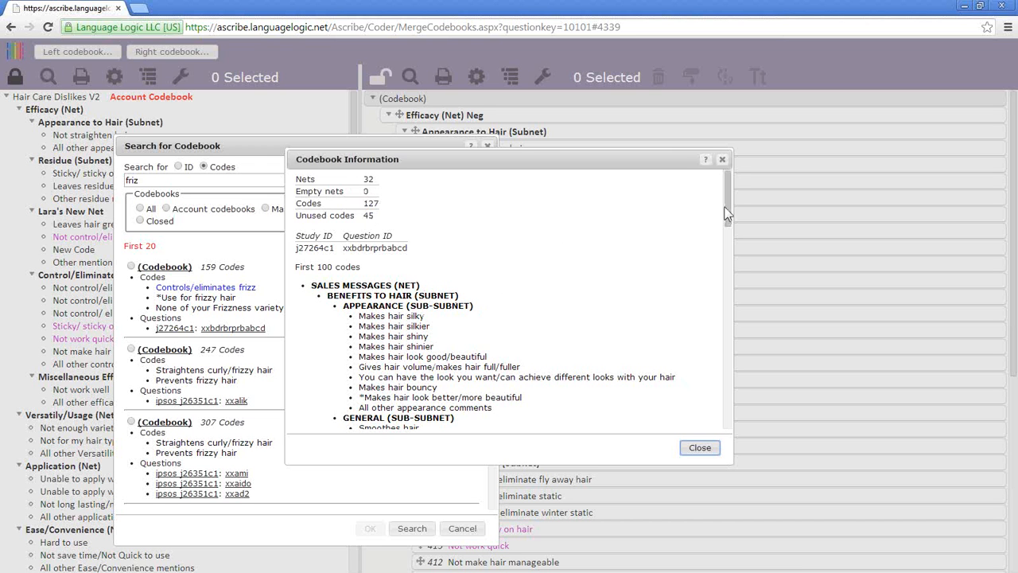
mouse_move(725, 213)
mouse_down()
mouse_move(722, 417)
mouse_move(722, 208)
mouse_up()
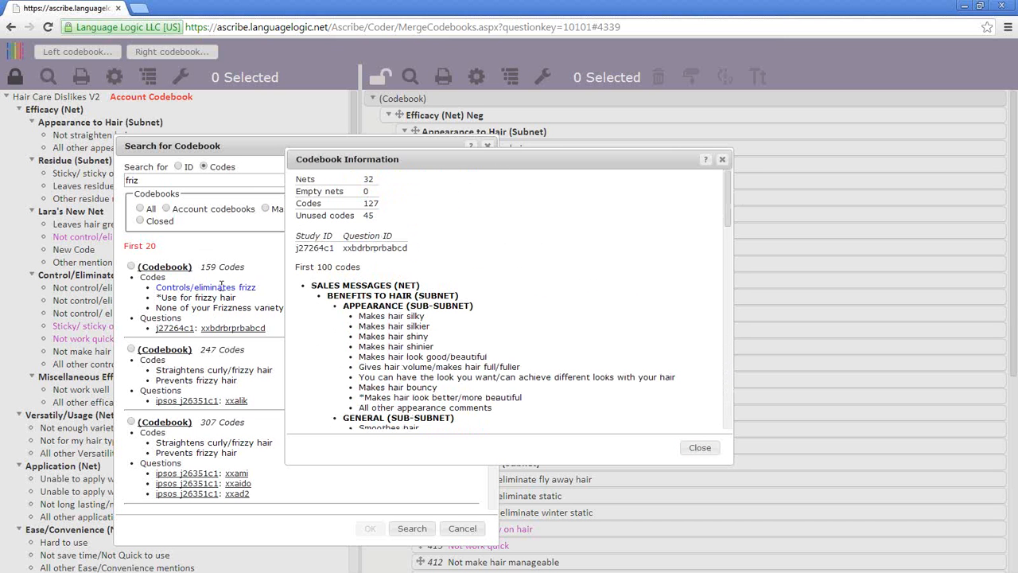
click(722, 160)
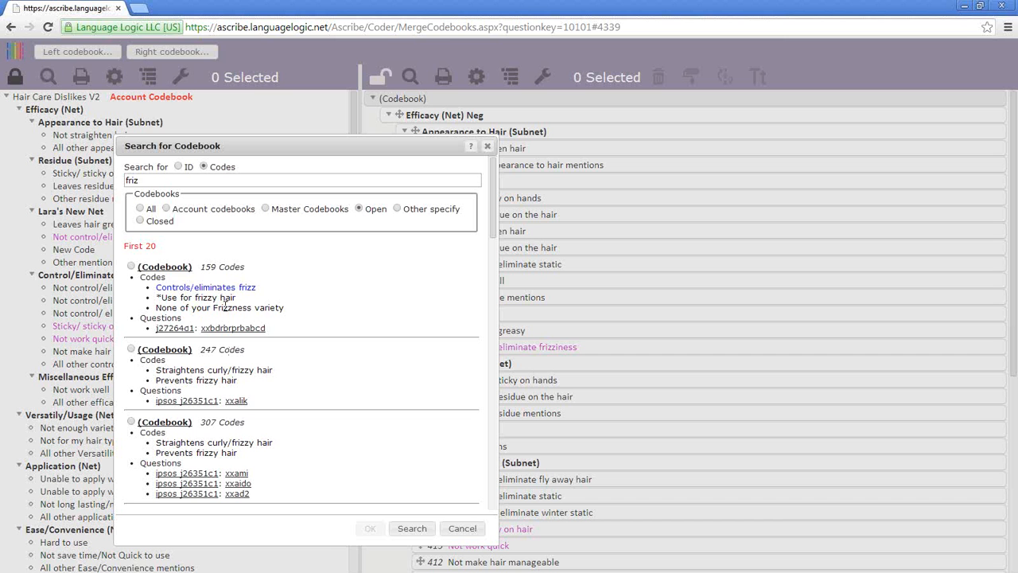
- Review the first result's information (41 nets, 206 codes, 142 unused) and highlight its 159 Codes count
click(163, 271)
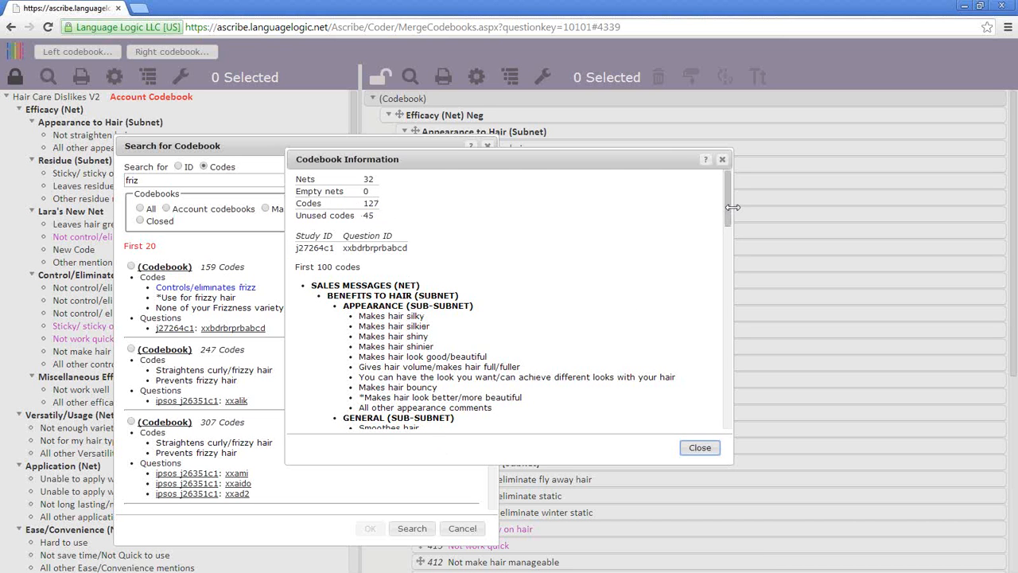
drag(726, 214, 727, 179)
click(722, 159)
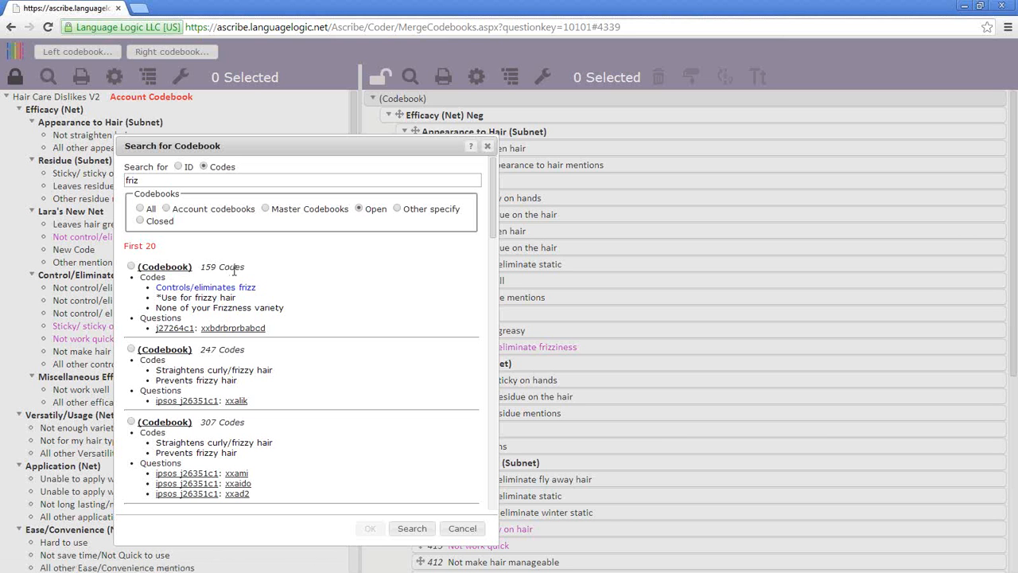
drag(200, 266, 250, 267)
click(159, 286)
drag(157, 286, 293, 317)
click(274, 296)
click(173, 349)
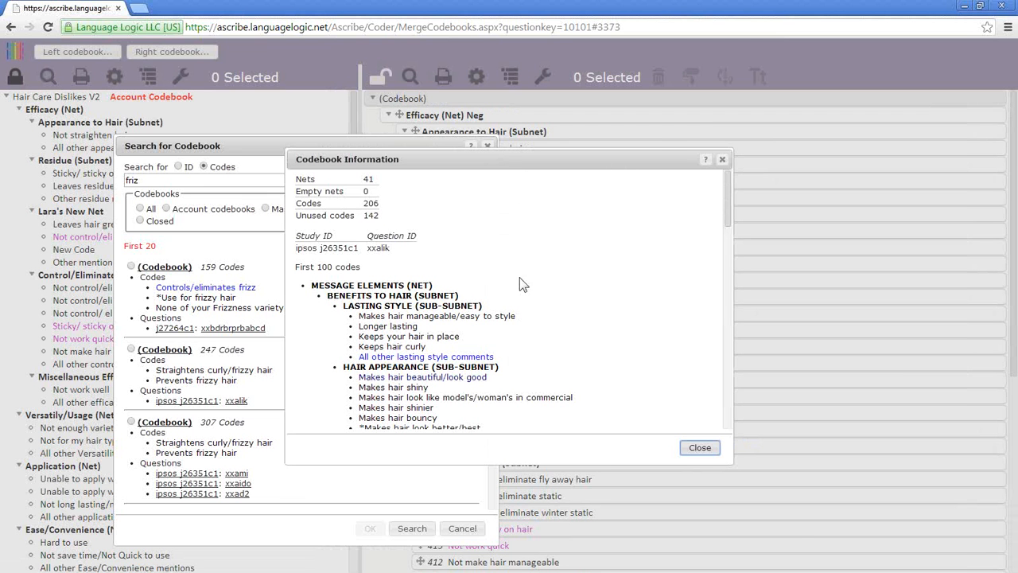
click(722, 159)
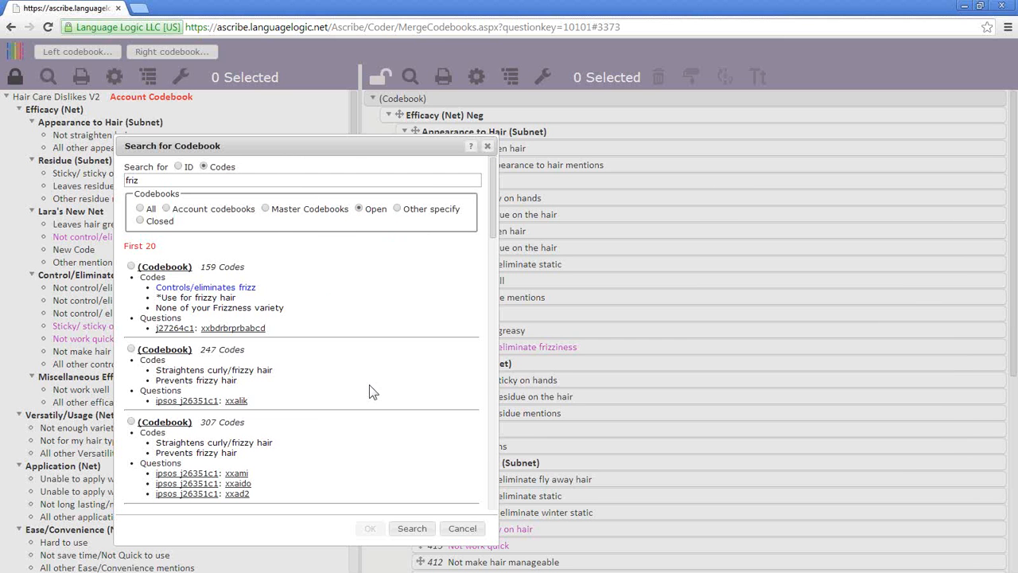
- Reopen the codebook search and try 'efficacy|effectiveness', then just 'efficacy'
click(487, 147)
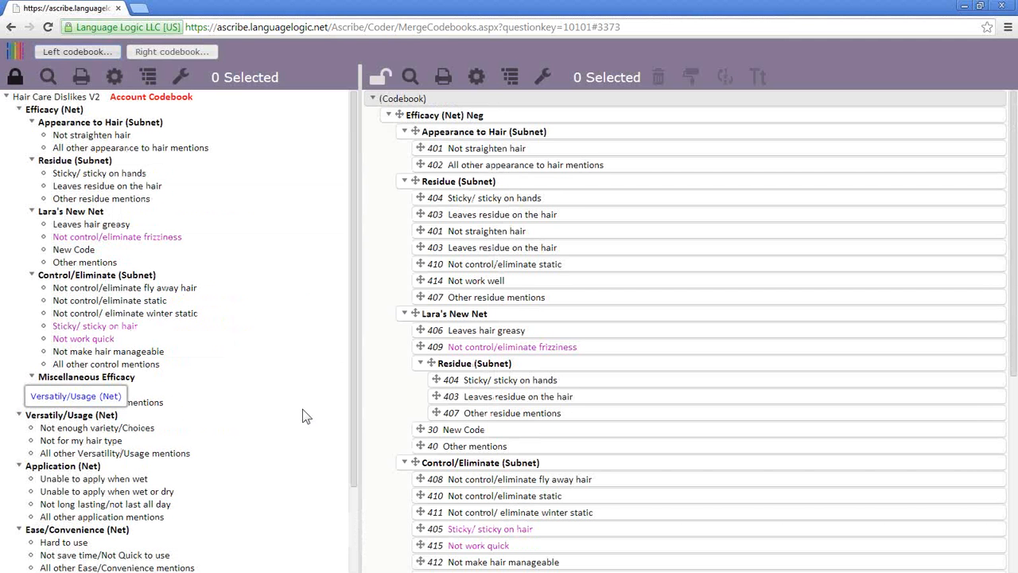
click(85, 55)
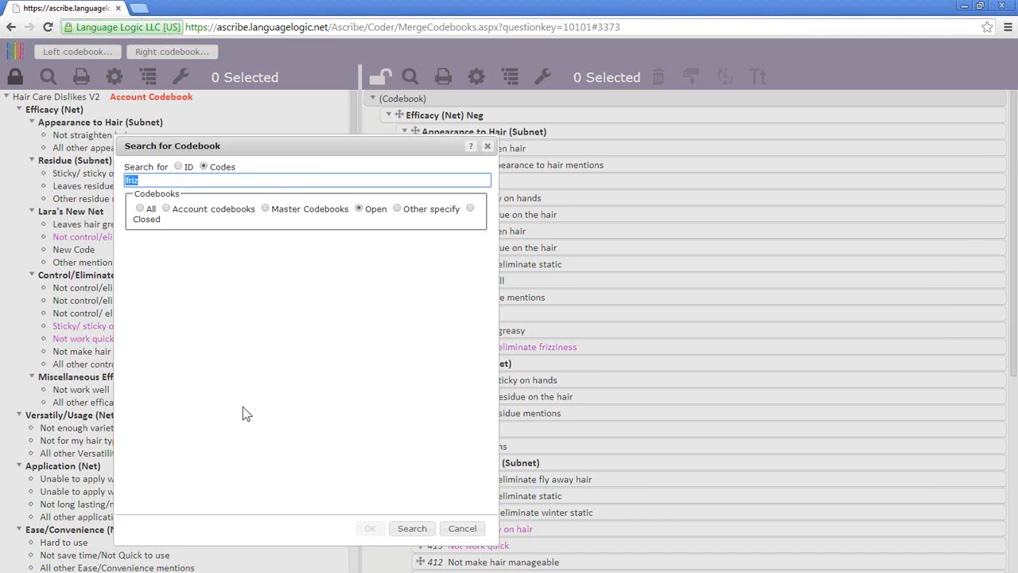
text(efficacy|effectiveness)
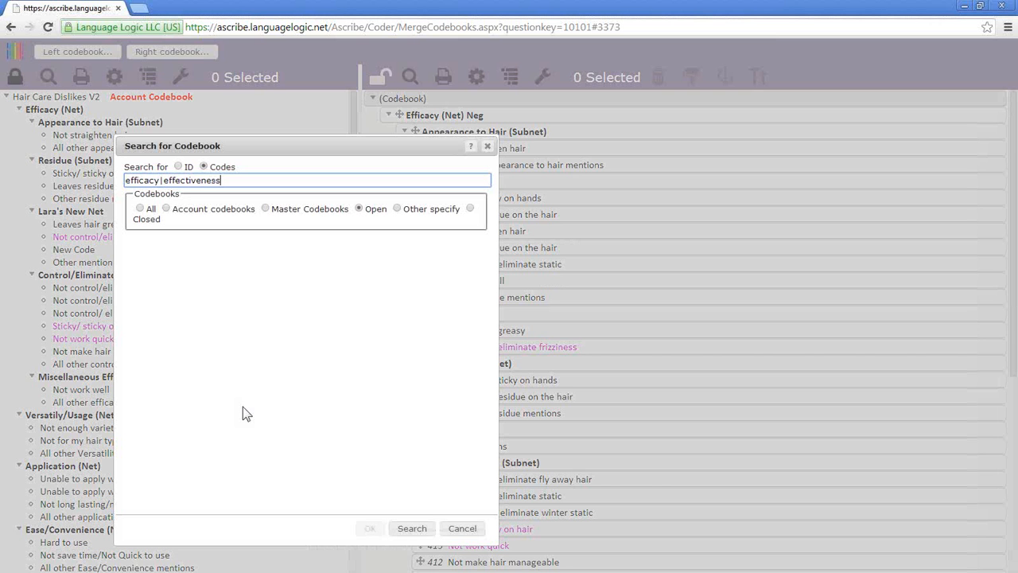
key(Return)
key(BackSpace)
key(BackSpace)
key(BackSpace)
key(BackSpace)
key(BackSpace)
key(BackSpace)
key(BackSpace)
key(BackSpace)
key(BackSpace)
key(BackSpace)
key(BackSpace)
key(BackSpace)
key(BackSpace)
key(BackSpace)
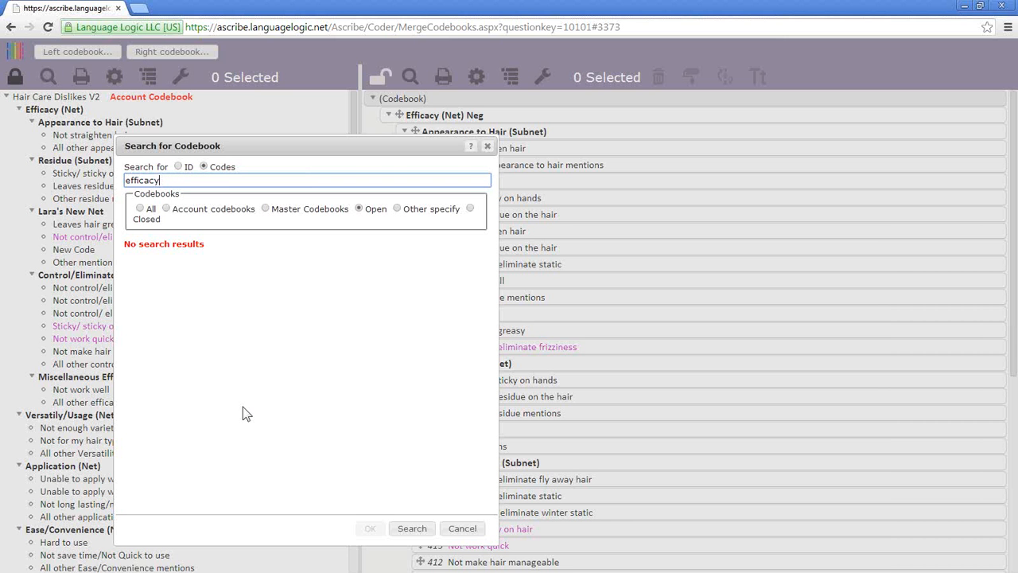
key(Return)
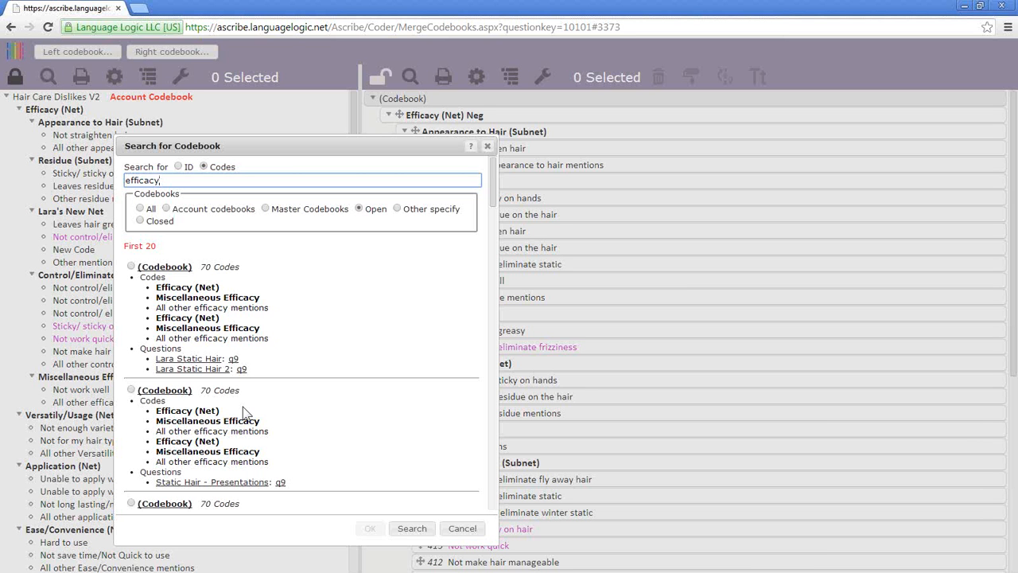
- Search codes for 'efficacy OR effectiveness', then revert to just 'efficacy'
text(OR effectiveness)
key(Return)
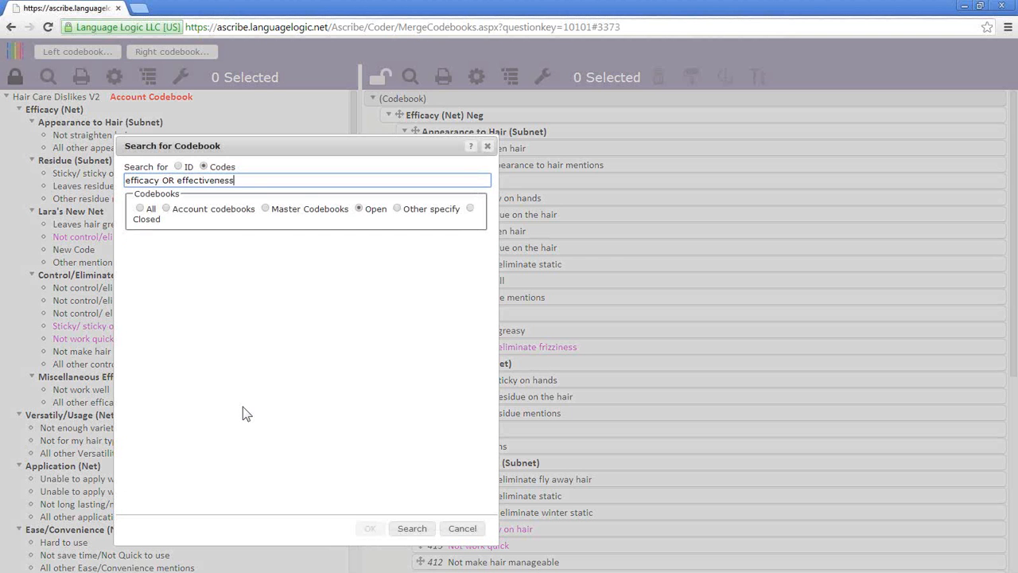
key(BackSpace)
key(BackSpace)
key(BackSpace)
key(BackSpace)
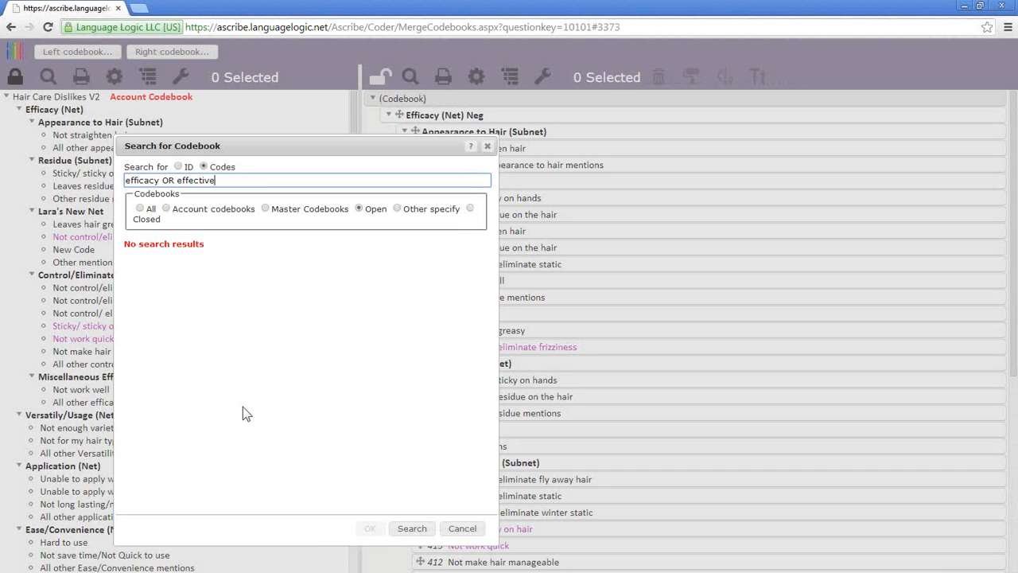
key(BackSpace)
key(BackSpace)
key(BackSpace)
key(BackSpace)
key(BackSpace)
key(BackSpace)
key(BackSpace)
key(BackSpace)
key(BackSpace)
key(BackSpace)
key(BackSpace)
key(BackSpace)
key(BackSpace)
key(Return)
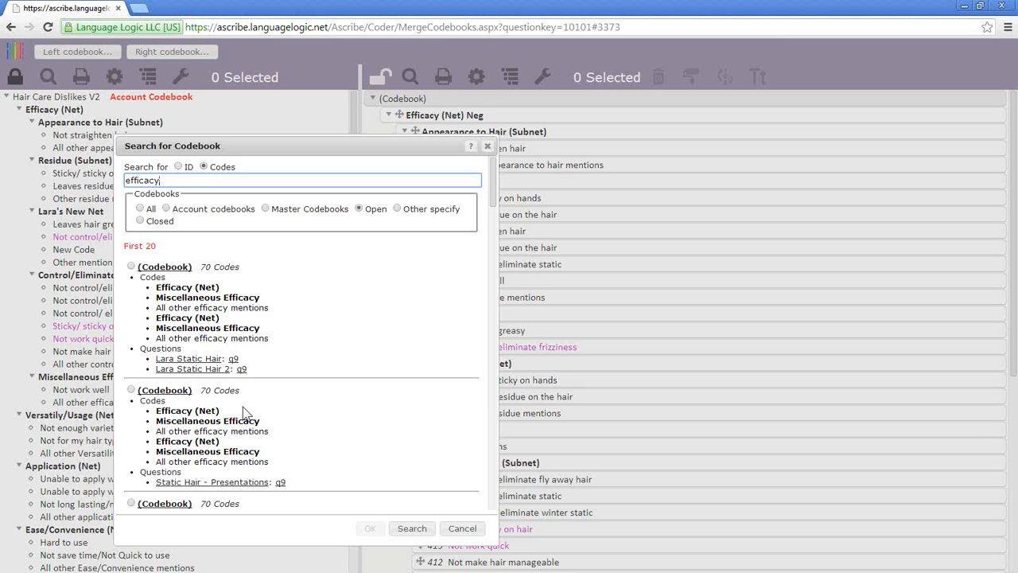
- Search codes for 'effectiveness', yielding a single 13182-code codebook
key(BackSpace)
key(BackSpace)
key(BackSpace)
key(BackSpace)
key(BackSpace)
key(BackSpace)
key(BackSpace)
key(BackSpace)
text(effectibe)
key(BackSpace)
key(BackSpace)
text(veness)
key(Return)
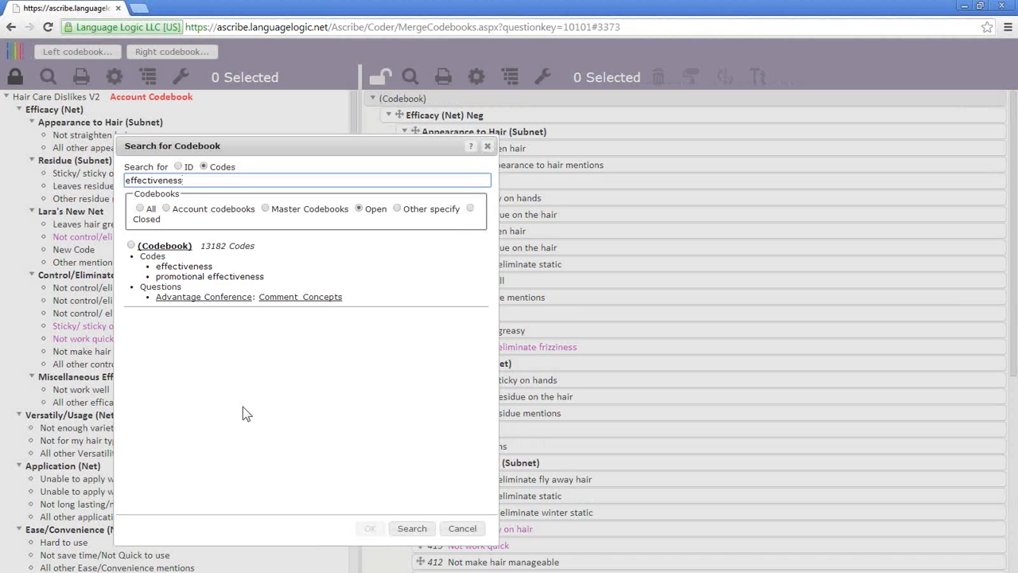
key(BackSpace)
key(BackSpace)
key(BackSpace)
key(BackSpace)
key(BackSpace)
key(BackSpace)
key(BackSpace)
key(BackSpace)
key(BackSpace)
key(BackSpace)
key(BackSpace)
key(BackSpace)
key(BackSpace)
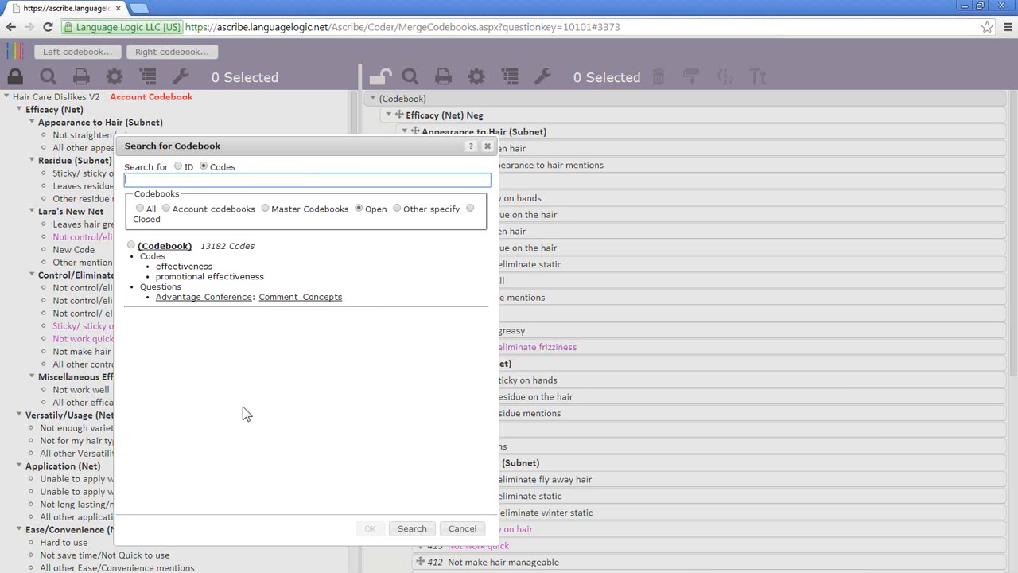
click(464, 534)
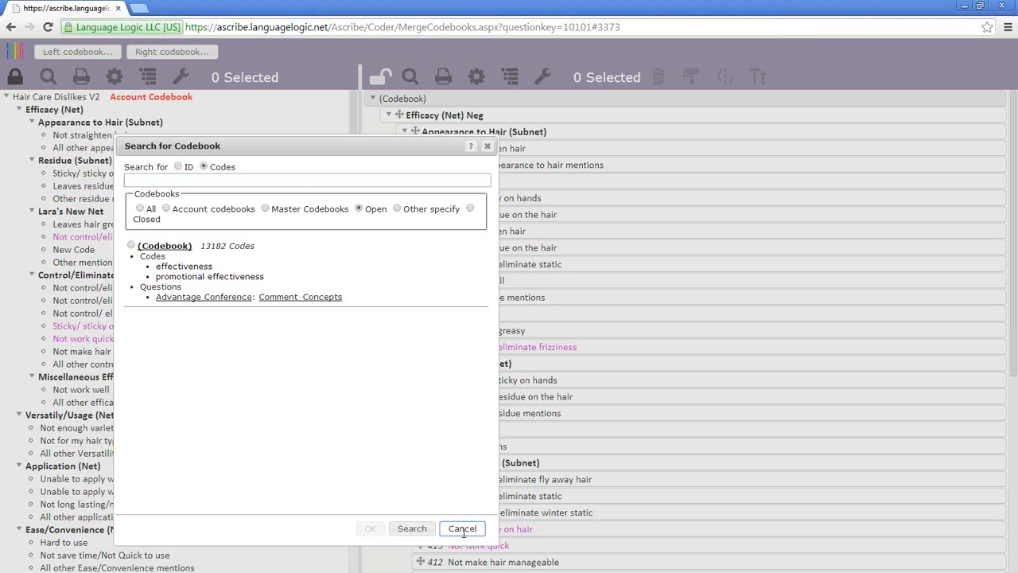
- Close the search and uncheck Account Codebook in the right codebook's properties
click(463, 531)
right_click(419, 100)
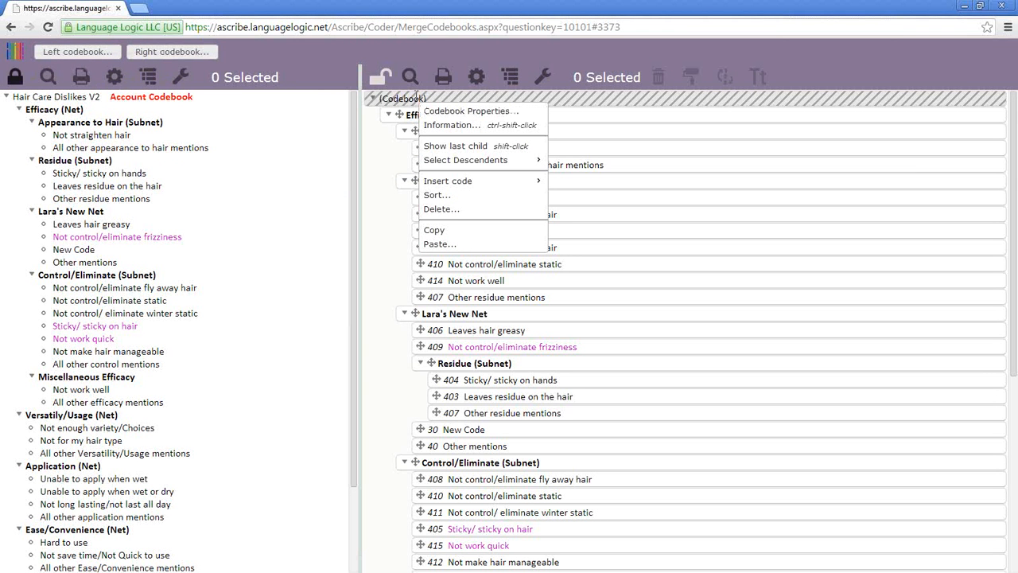
click(437, 111)
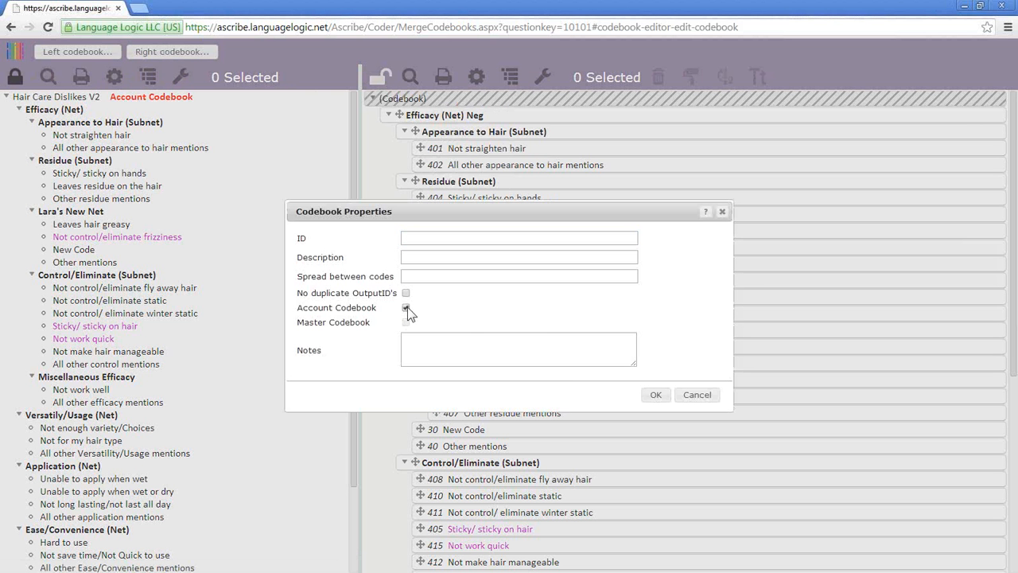
click(413, 237)
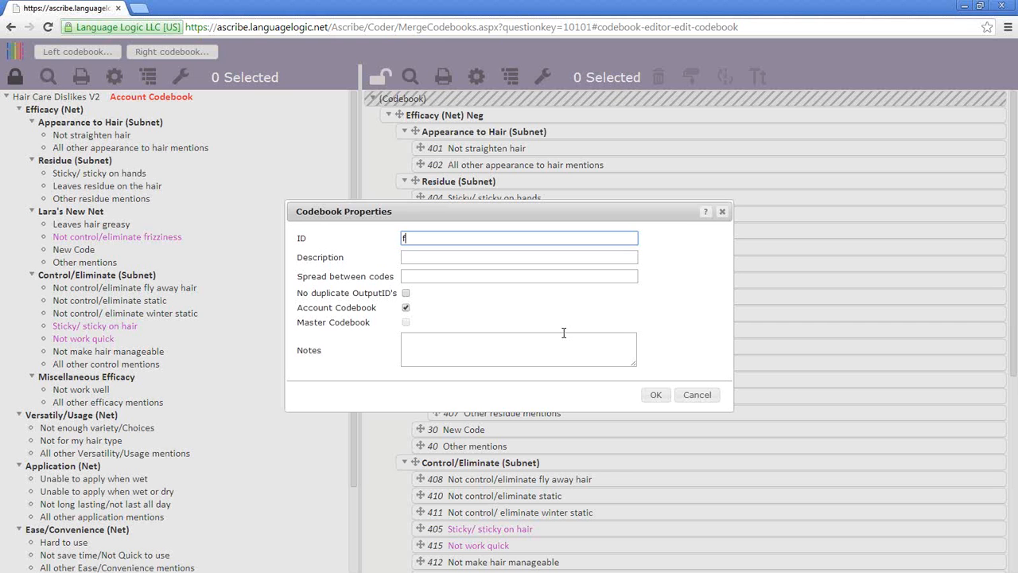
click(406, 307)
click(696, 404)
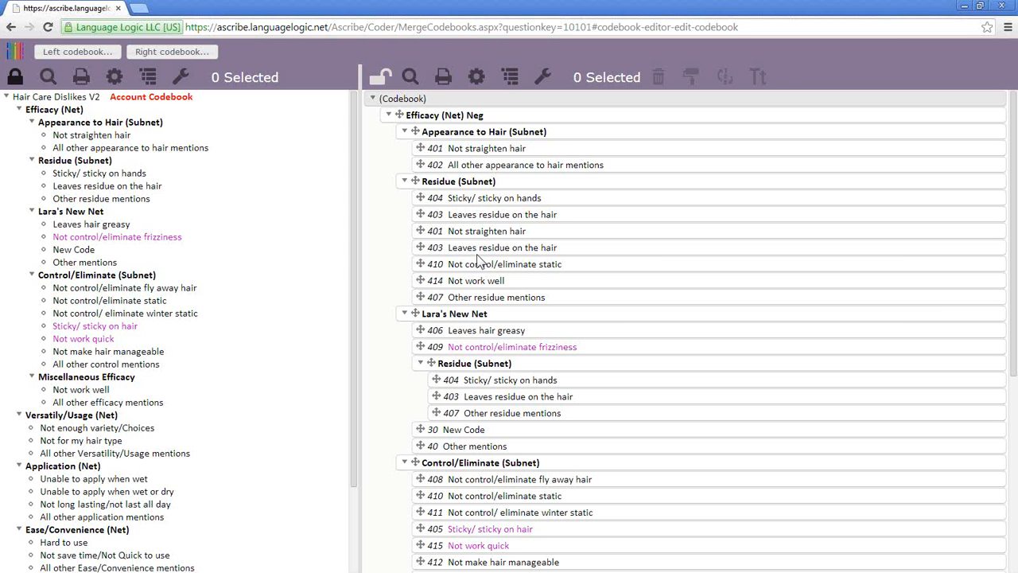
- Recheck the right codebook's properties, then go to the Webinar Dual Codebooks Questions page
right_click(429, 99)
click(455, 104)
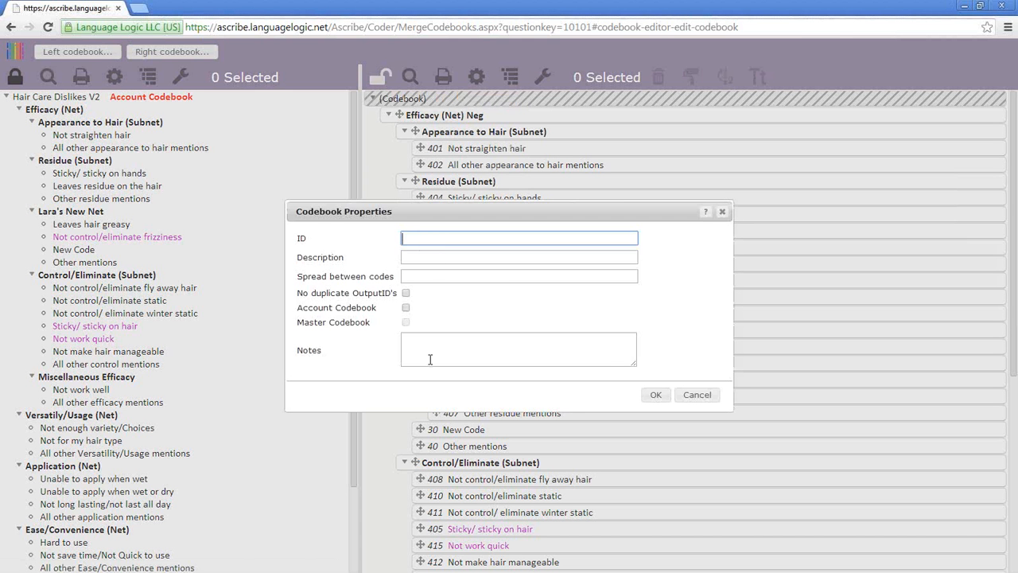
click(695, 397)
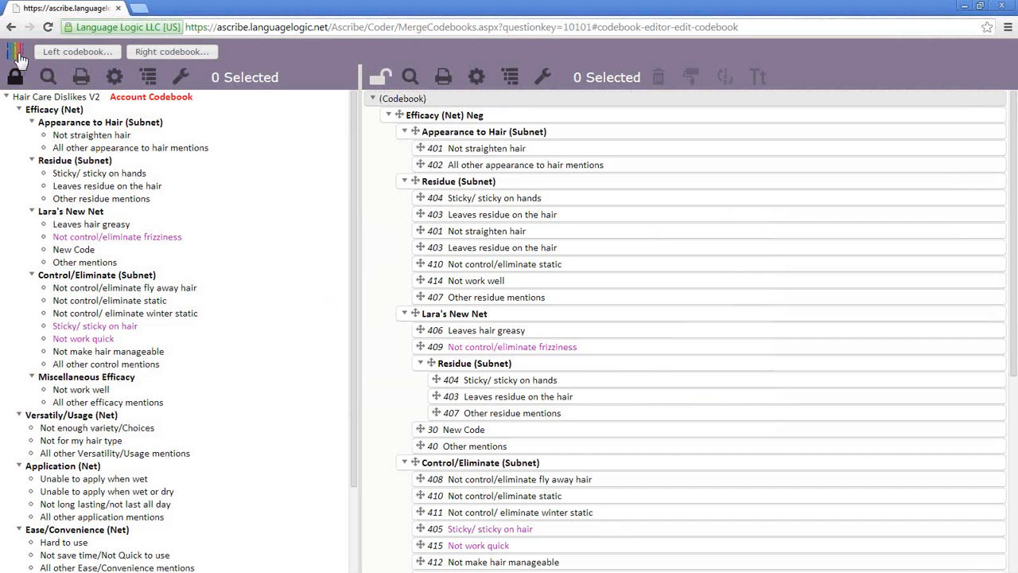
click(18, 53)
click(32, 62)
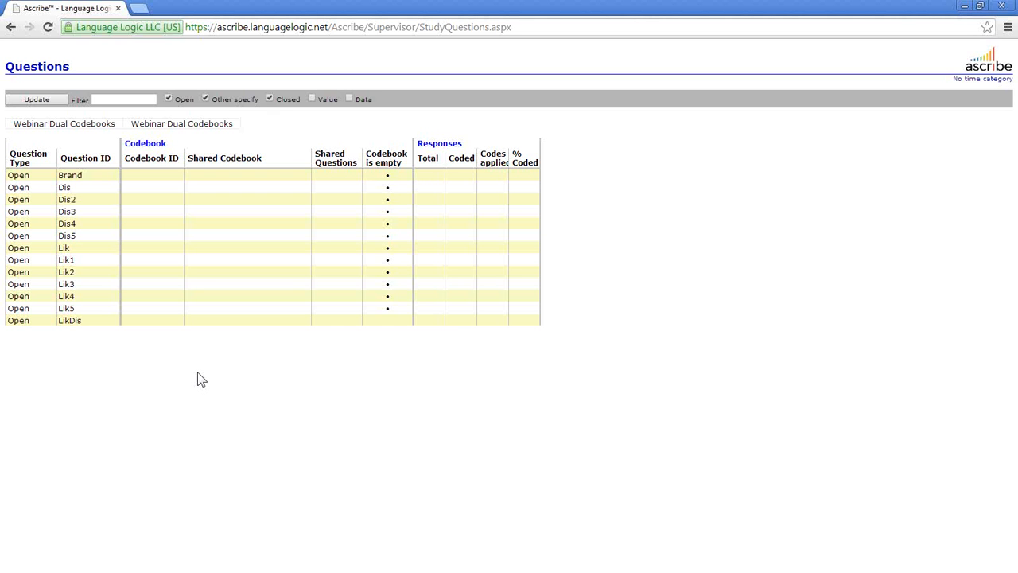
- Open the LikDis 'Like or Dislike' question in Ascribe Coder to view its efficacy codebook
right_click(176, 321)
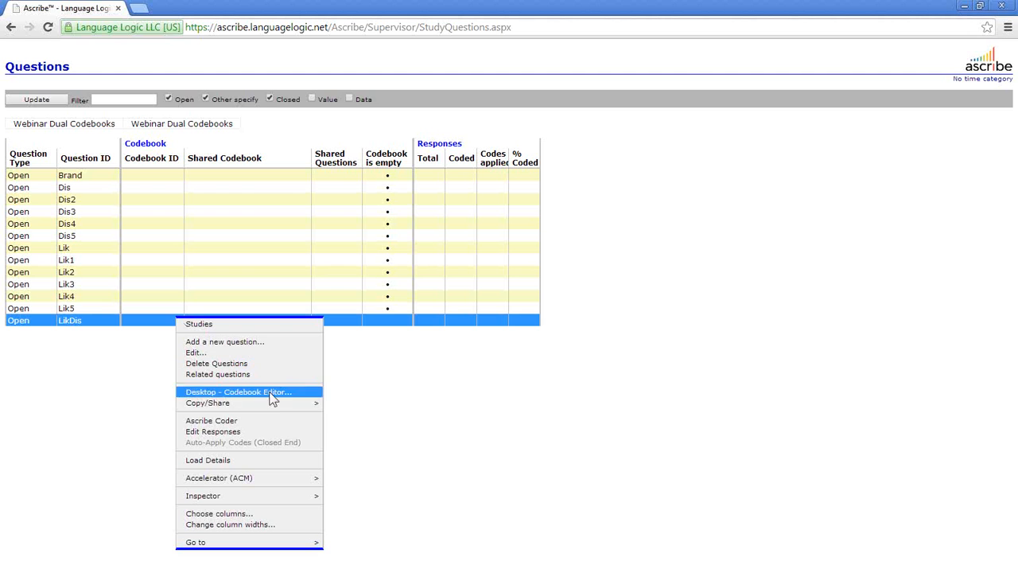
click(271, 422)
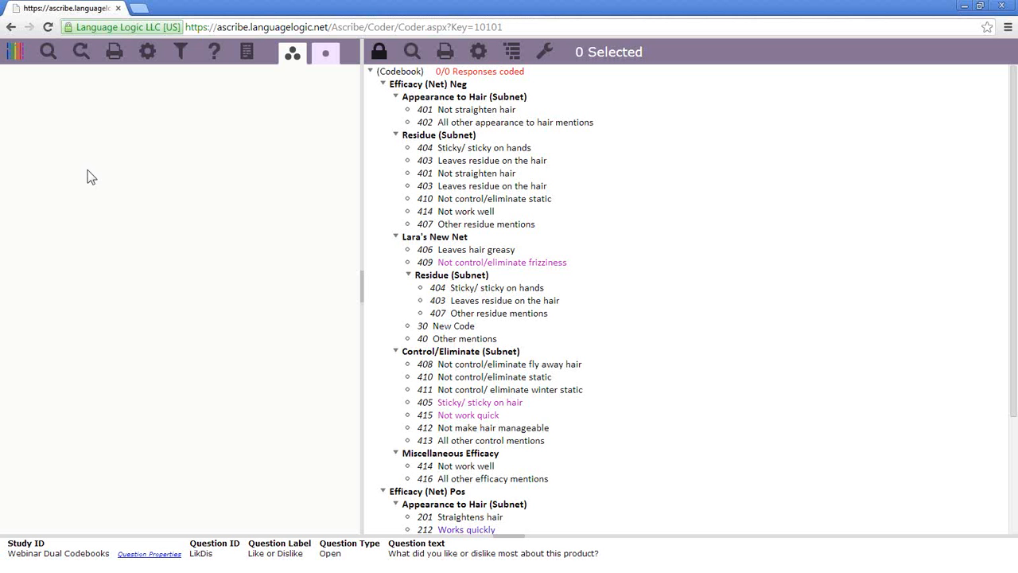
click(13, 54)
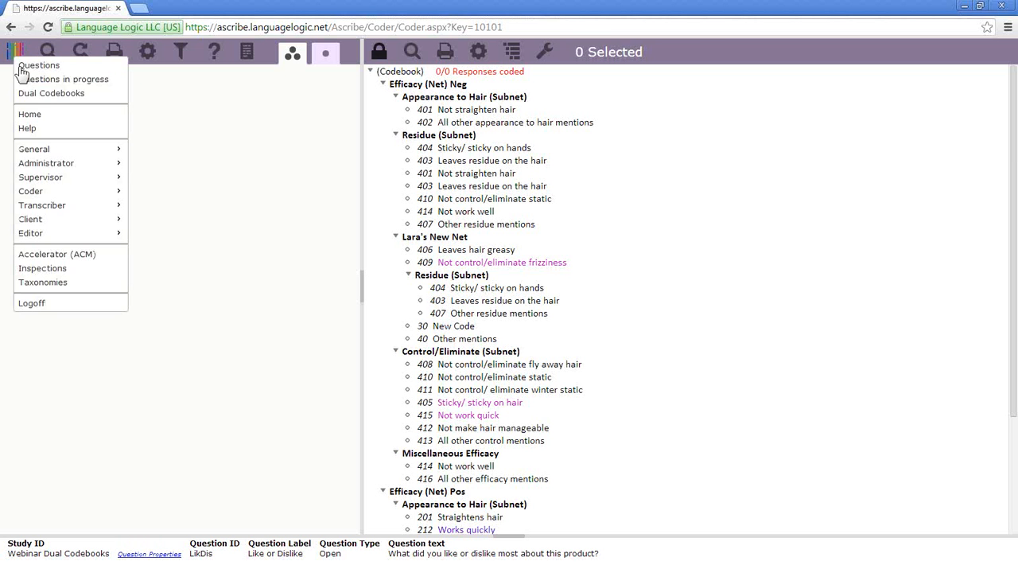
- Switch to the Dual Codebooks view and search left-pane codebooks by code text
click(34, 93)
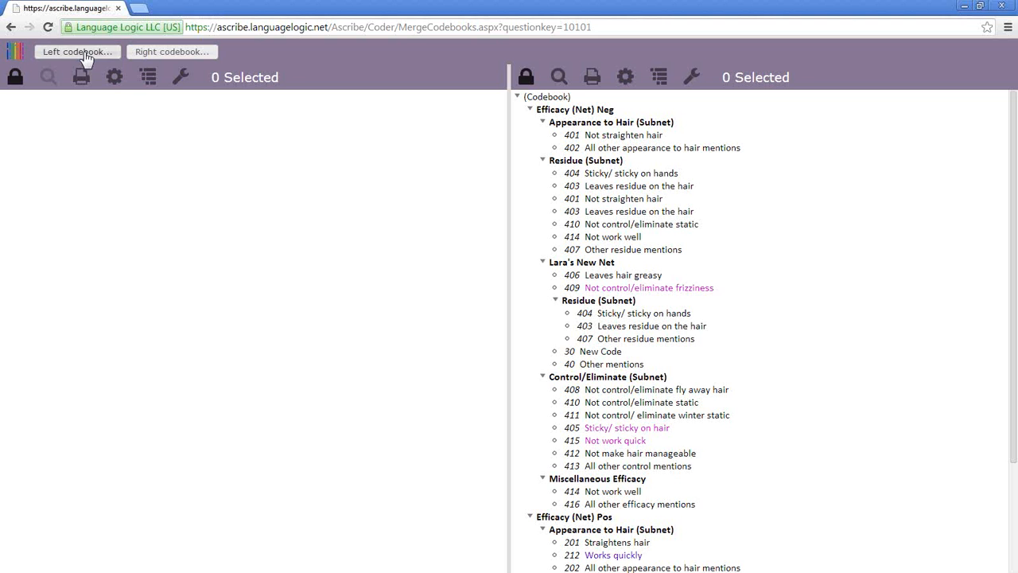
click(79, 52)
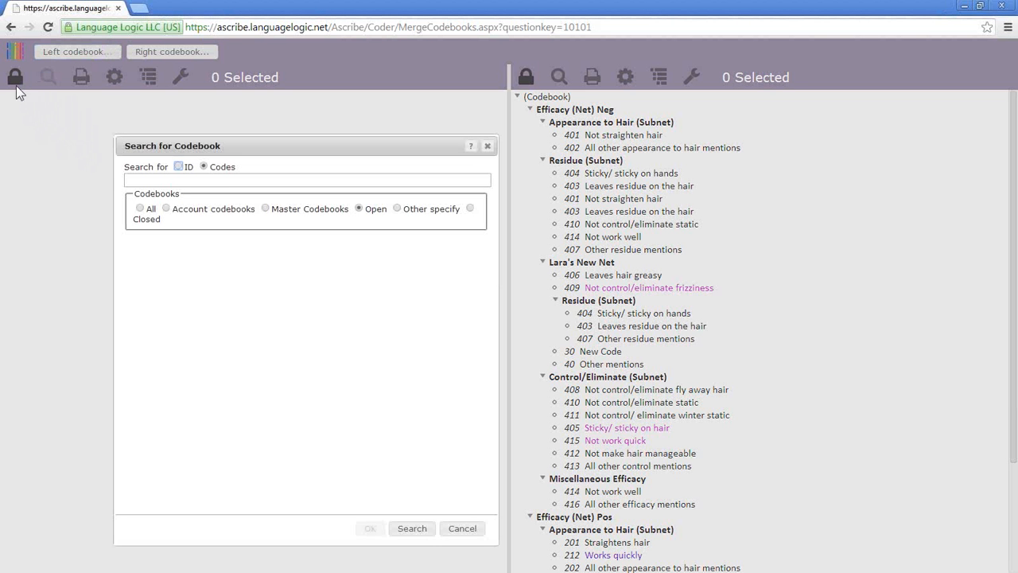
click(204, 167)
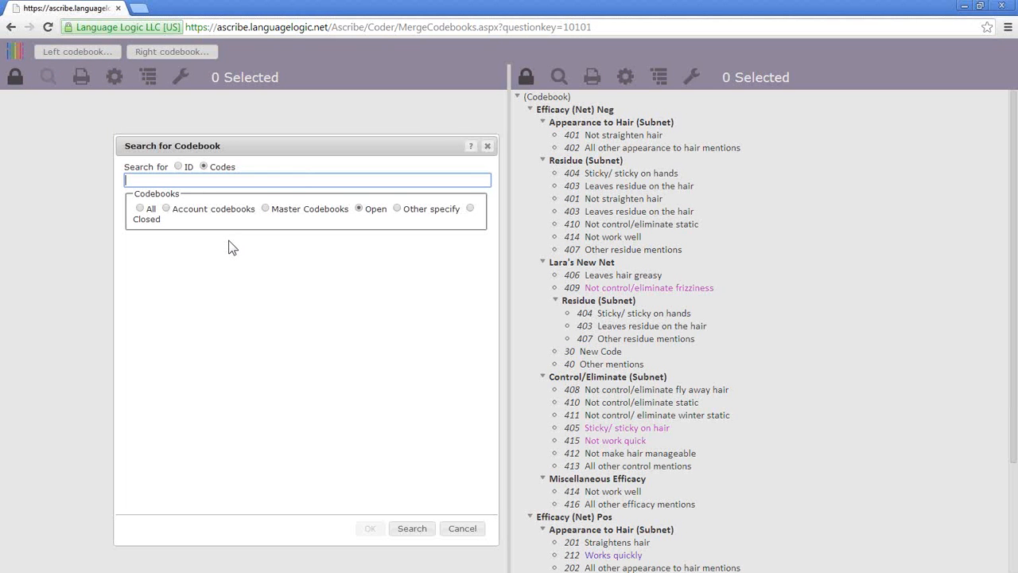
- Search codes for 999, browse the results, and close the dialog without choosing one
text(9)
key(BackSpace)
text(999)
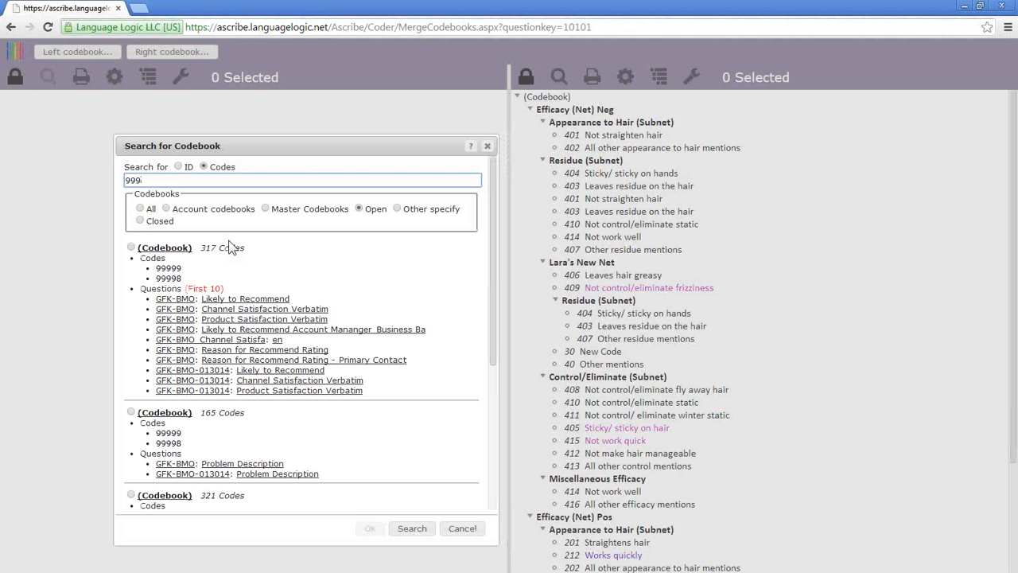
scroll(274, 347, down, 3)
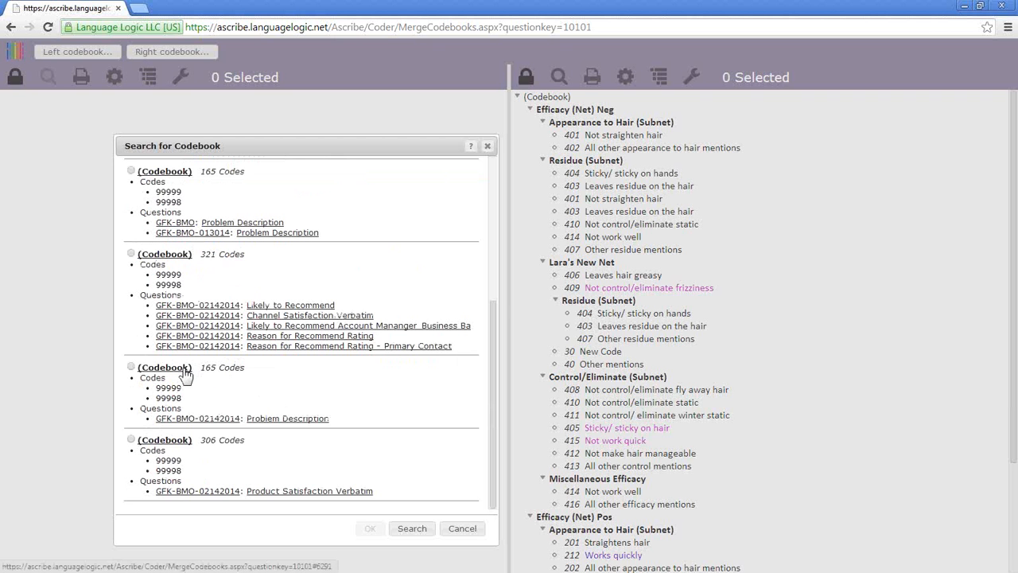
click(488, 146)
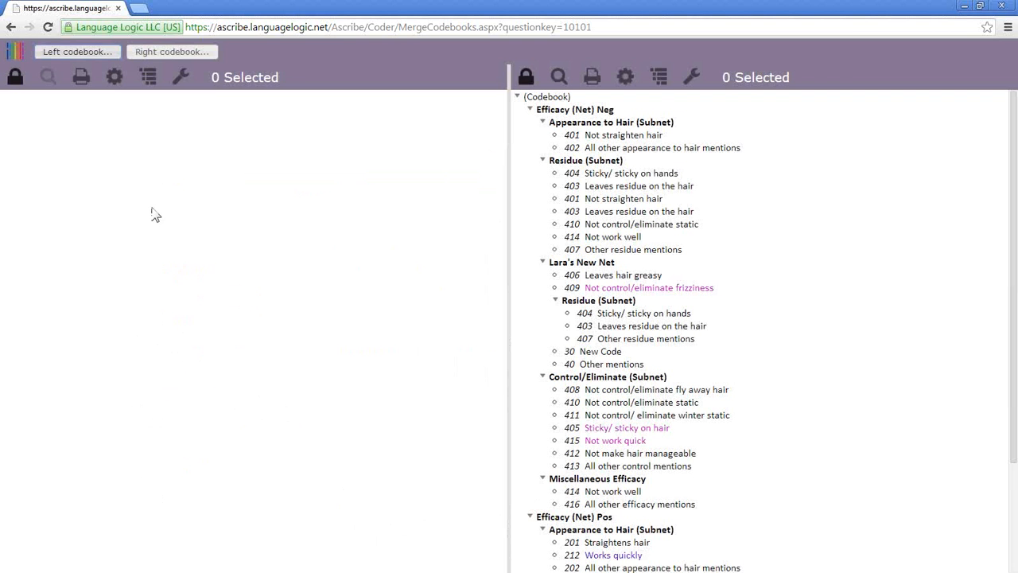
- Reopen the left codebook search and clear 999 from the Codes field
click(99, 56)
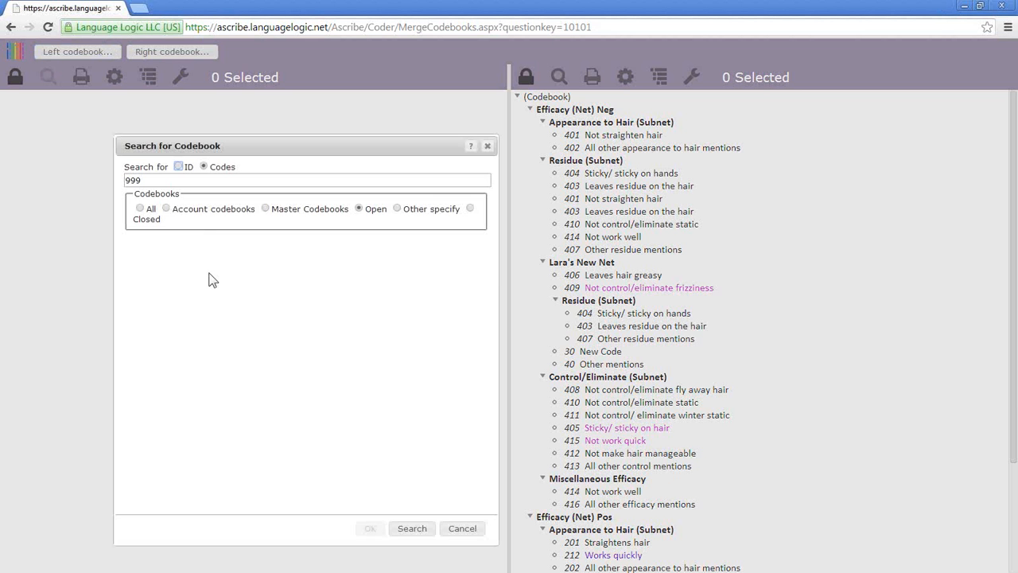
key(BackSpace)
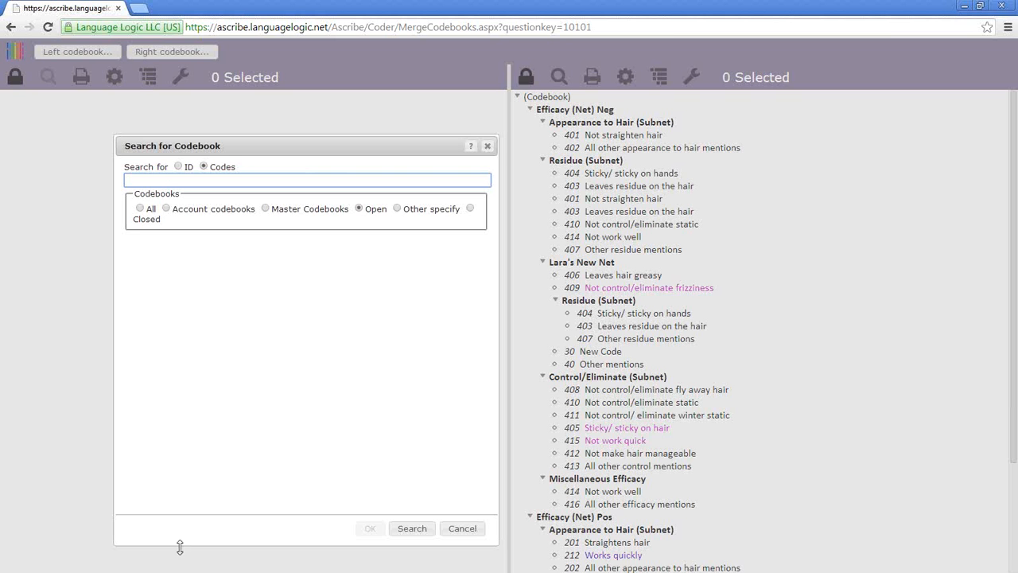
- Shorten the Search for Codebook dialog, move it to the left edge, and widen it
drag(209, 545, 224, 368)
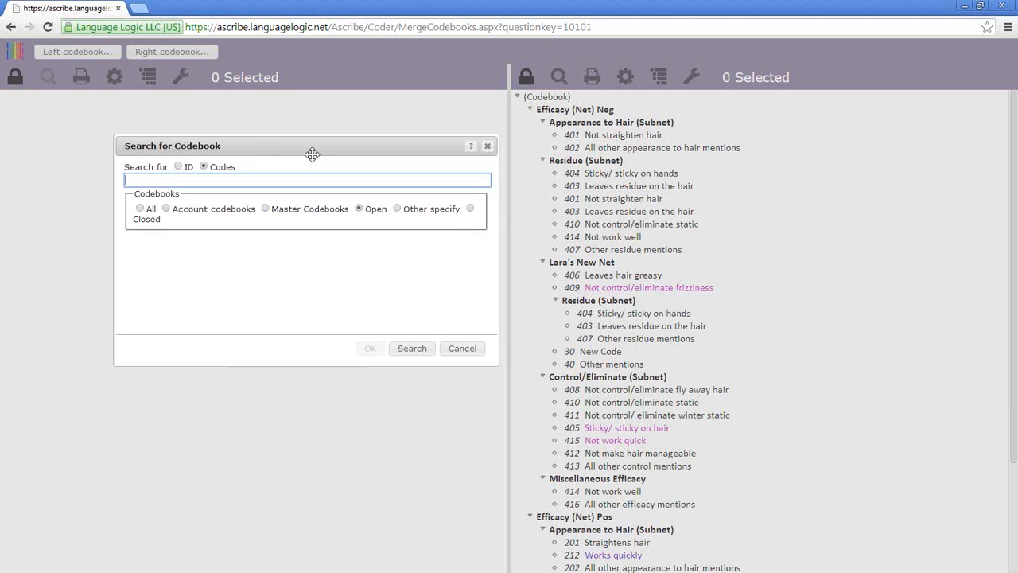
drag(310, 150, 209, 127)
drag(398, 230, 444, 278)
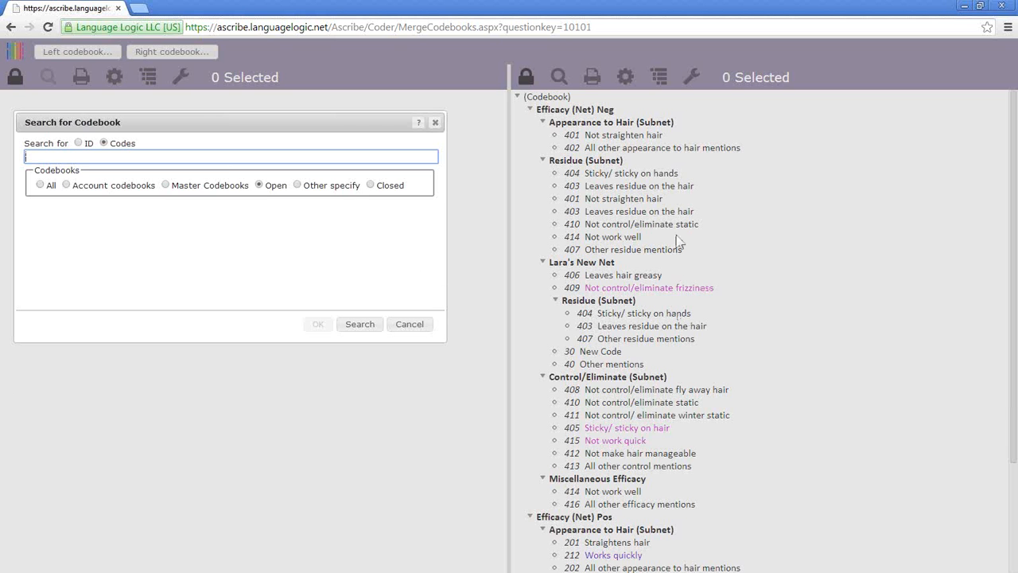
- Close the Search for Codebook dialog, leaving only the right hair-efficacy codebook loaded
click(437, 124)
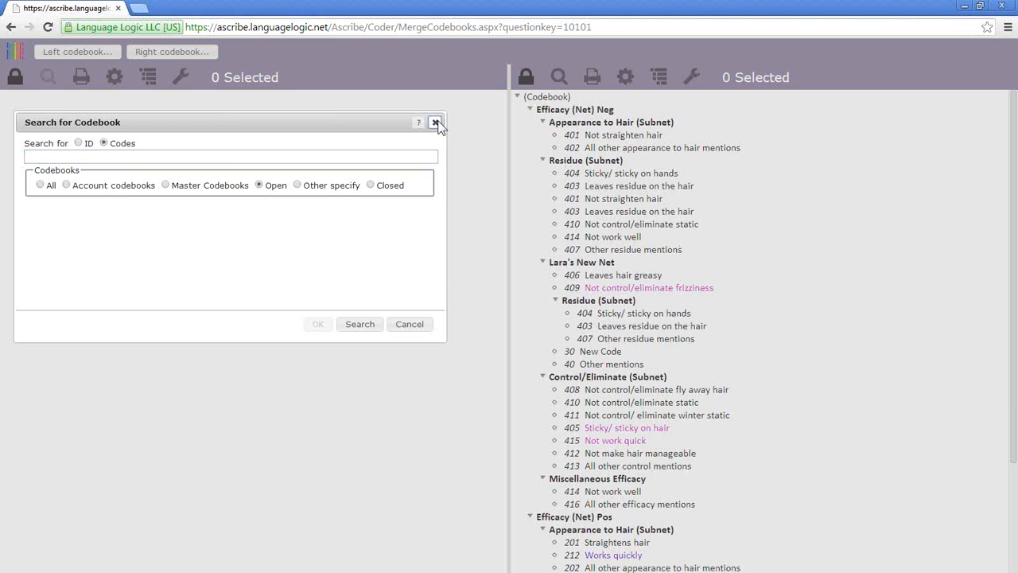
click(436, 124)
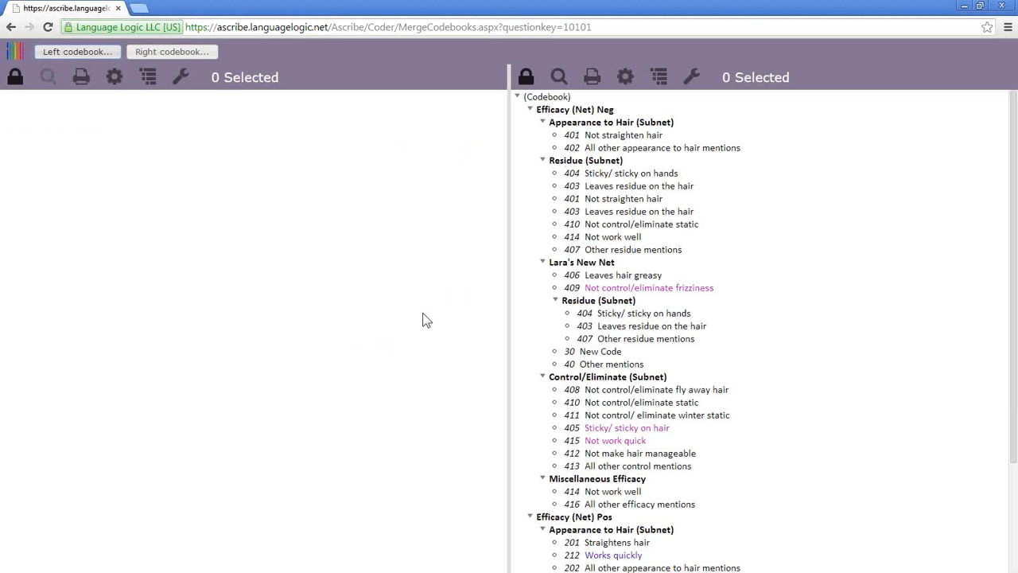